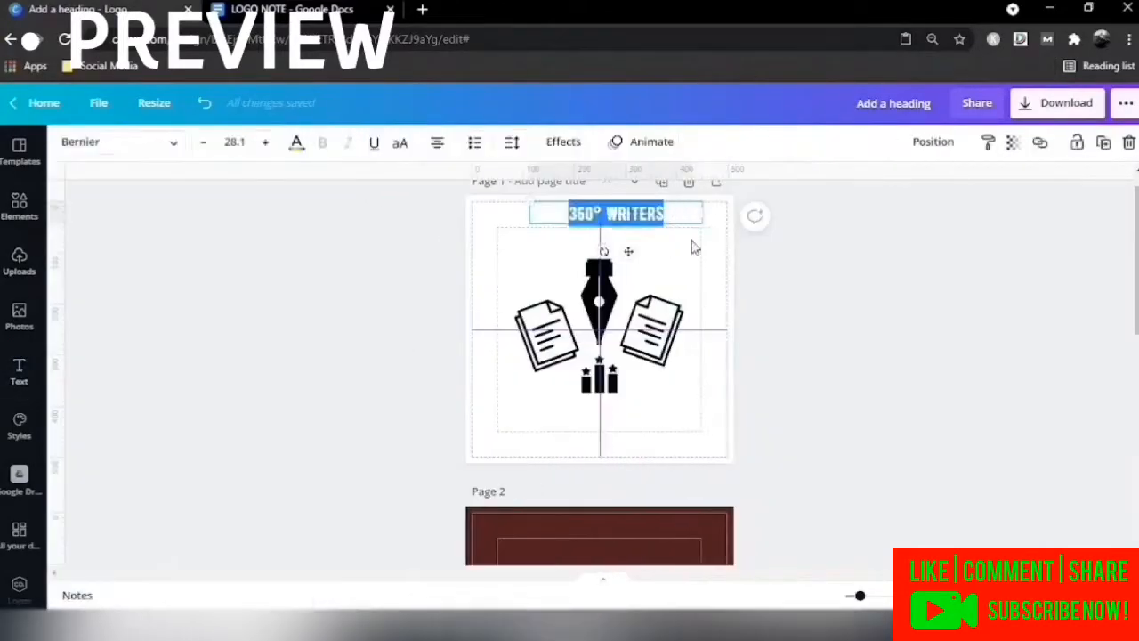
Position the 360° WRITERS title above the pen nib graphic and reduce its font size.
{"action": "left_click_drag", "start_coordinate": [689, 246], "coordinate": [677, 260]}
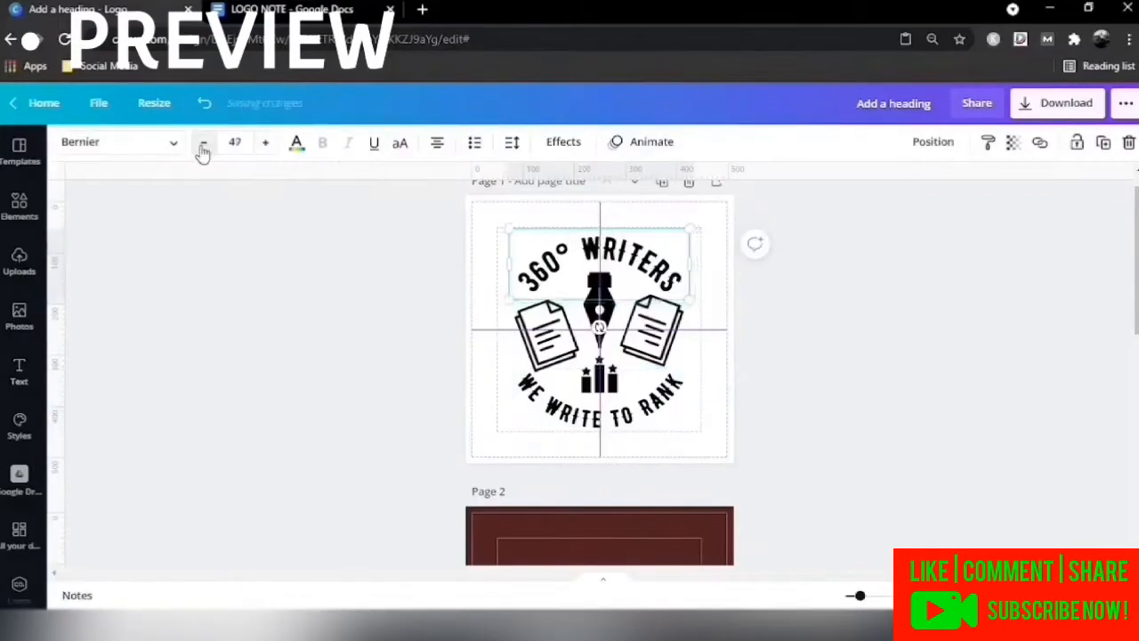
{"action": "left_click", "coordinate": [203, 142]}
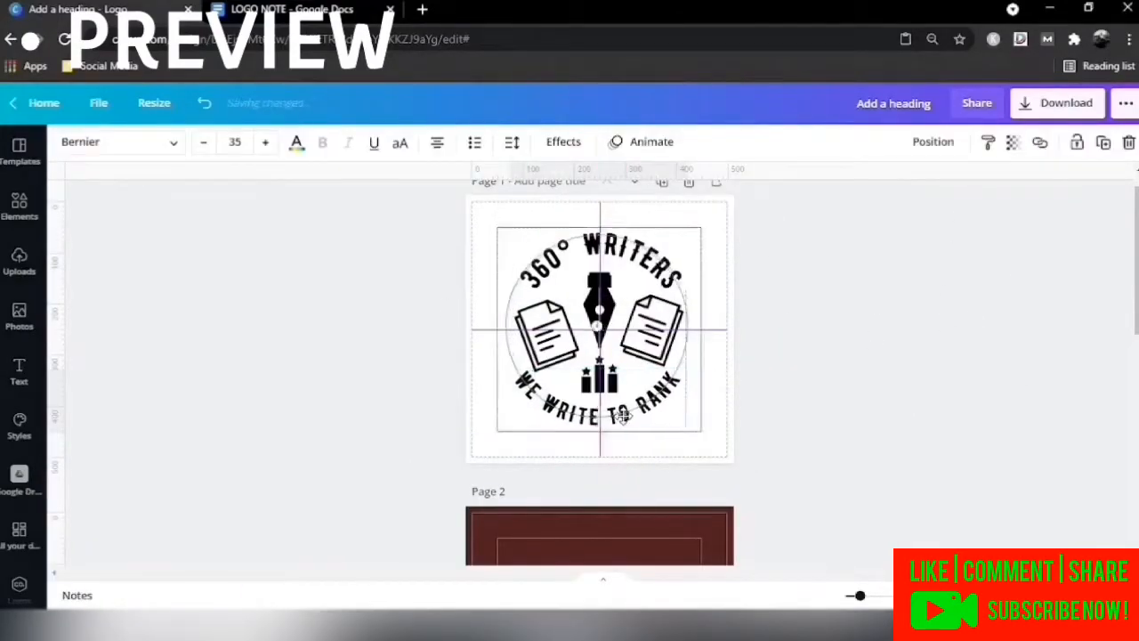
{"action": "left_click", "coordinate": [127, 297]}
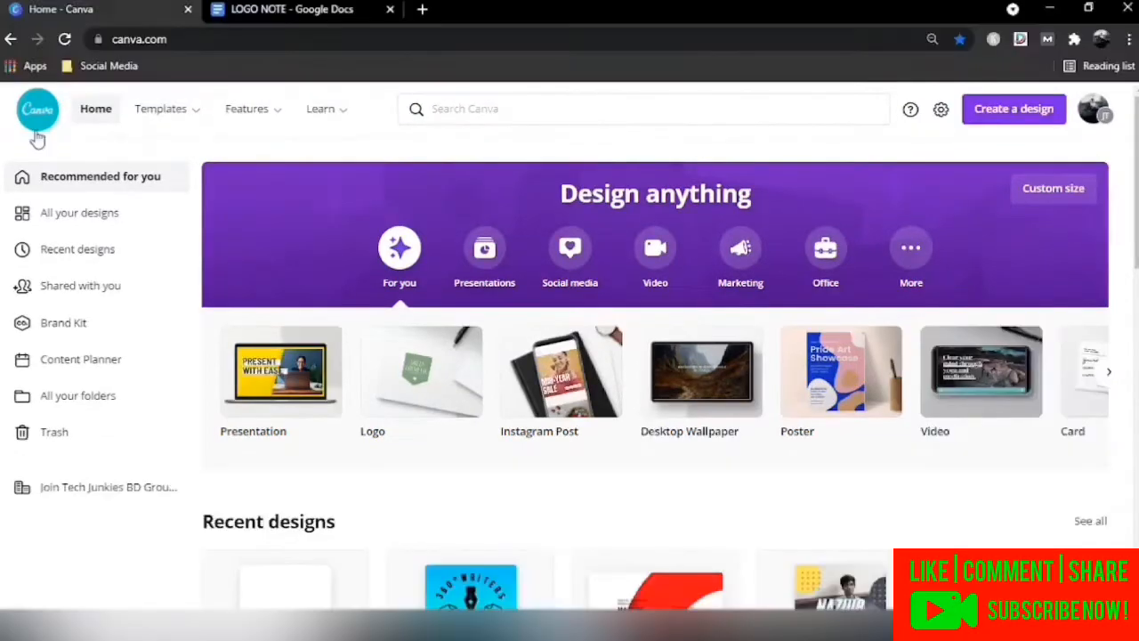
Switch to the LOGO NOTE document in Google Docs and review the logo's title, subtitle, element and shape notes.
{"action": "left_click", "coordinate": [279, 12]}
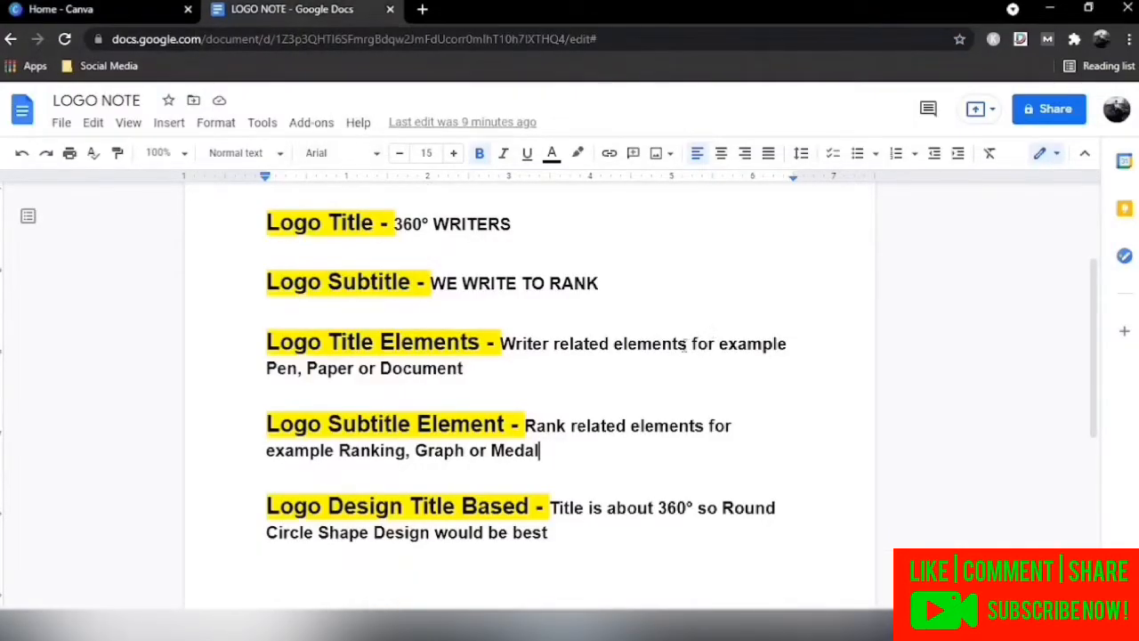
{"action": "scroll", "coordinate": [695, 304], "scroll_direction": "up", "scroll_amount": 2}
{"action": "scroll", "coordinate": [539, 223], "scroll_direction": "up", "scroll_amount": 2}
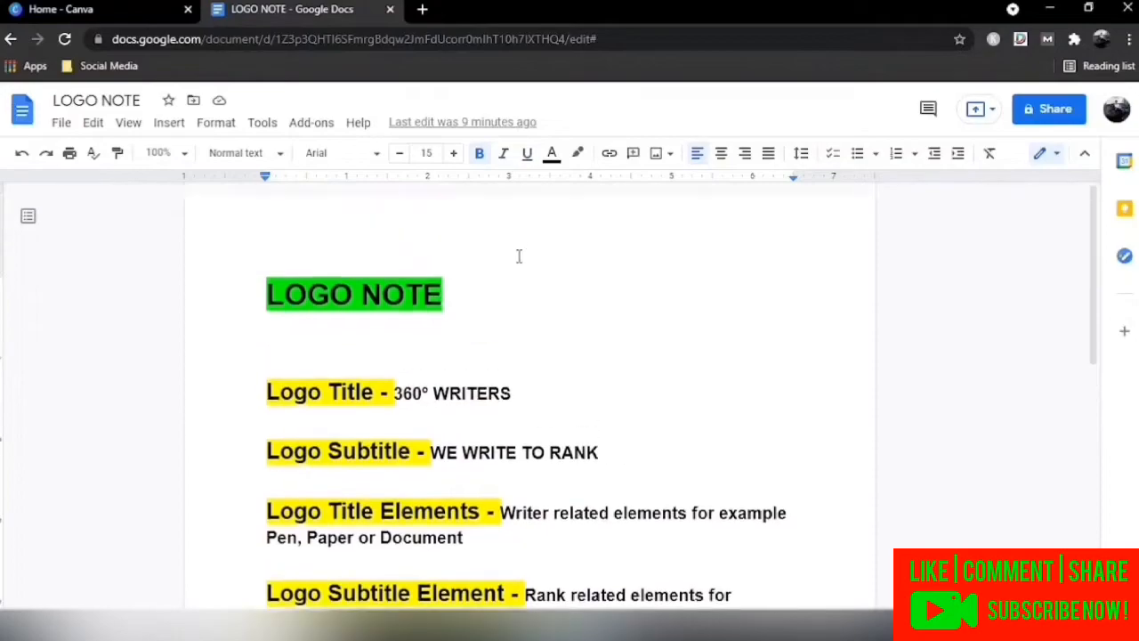
{"action": "scroll", "coordinate": [651, 327], "scroll_direction": "down", "scroll_amount": 2}
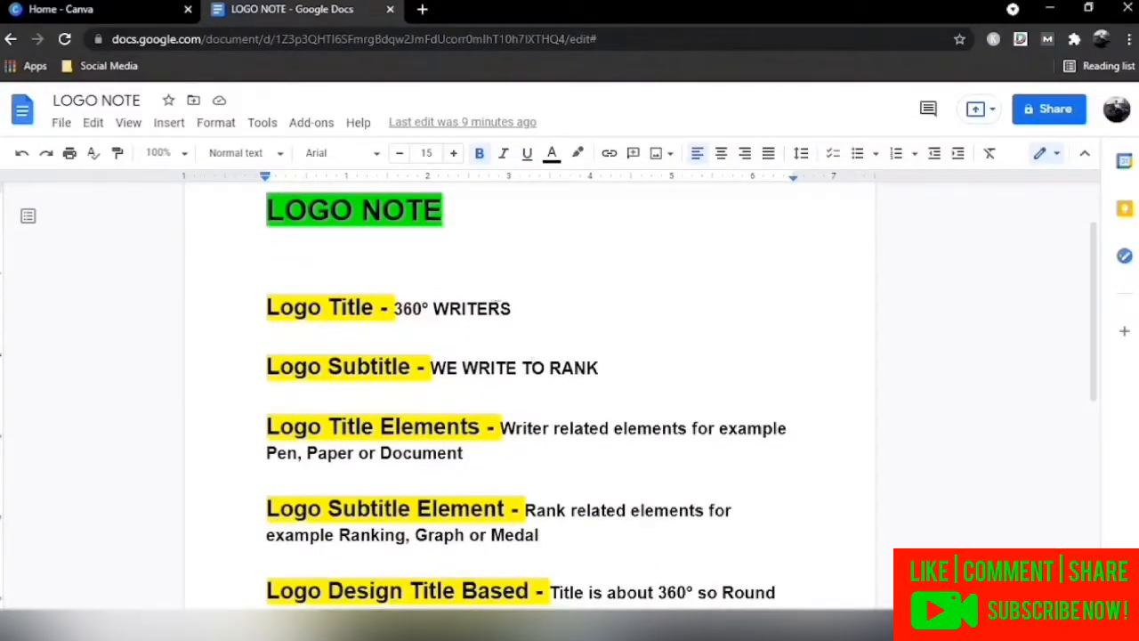
{"action": "left_click_drag", "start_coordinate": [514, 309], "coordinate": [394, 308]}
{"action": "scroll", "coordinate": [580, 330], "scroll_direction": "down", "scroll_amount": 2}
{"action": "left_click_drag", "start_coordinate": [601, 283], "coordinate": [436, 290]}
{"action": "scroll", "coordinate": [694, 281], "scroll_direction": "down", "scroll_amount": 2}
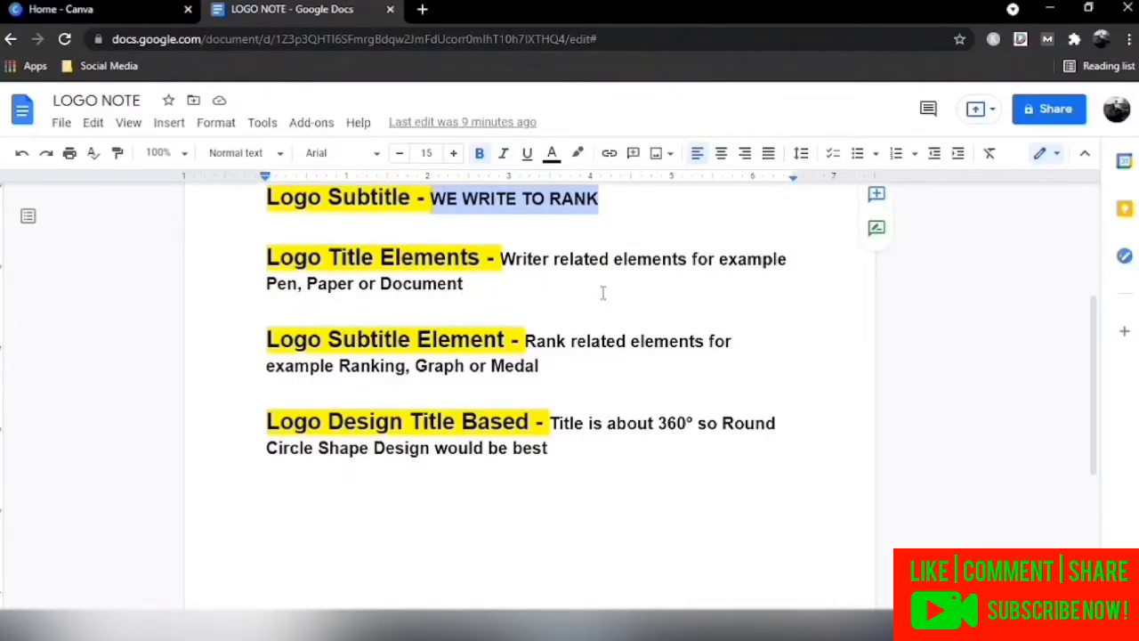
{"action": "scroll", "coordinate": [618, 301], "scroll_direction": "down", "scroll_amount": 2}
Return to Canva and create a new 500 × 500 px logo design.
{"action": "left_click", "coordinate": [113, 9]}
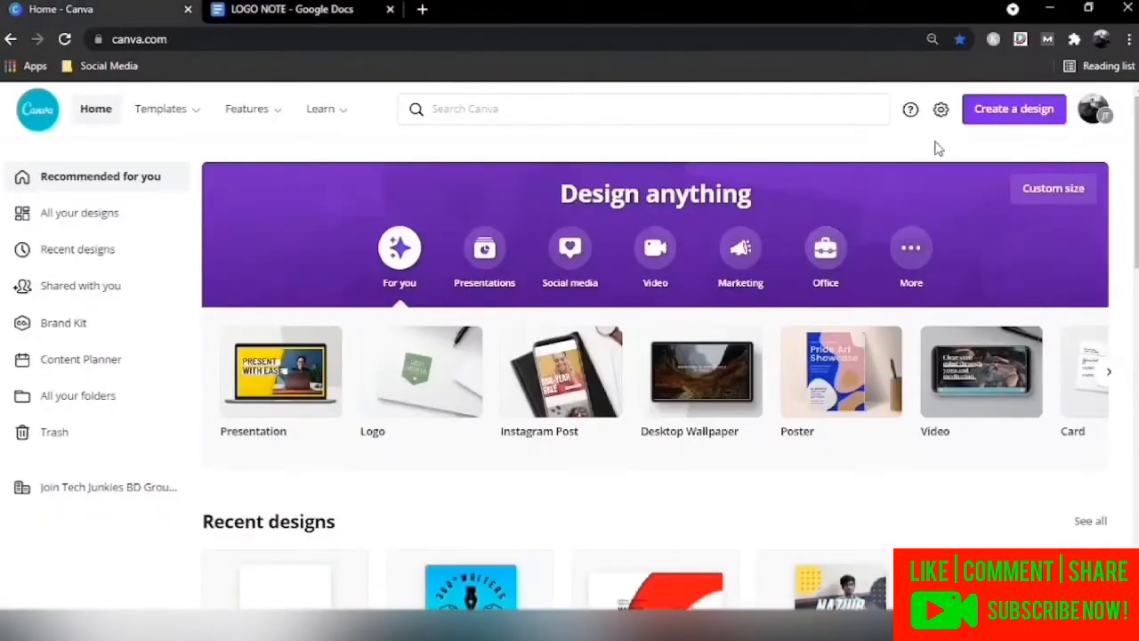
{"action": "left_click", "coordinate": [984, 115]}
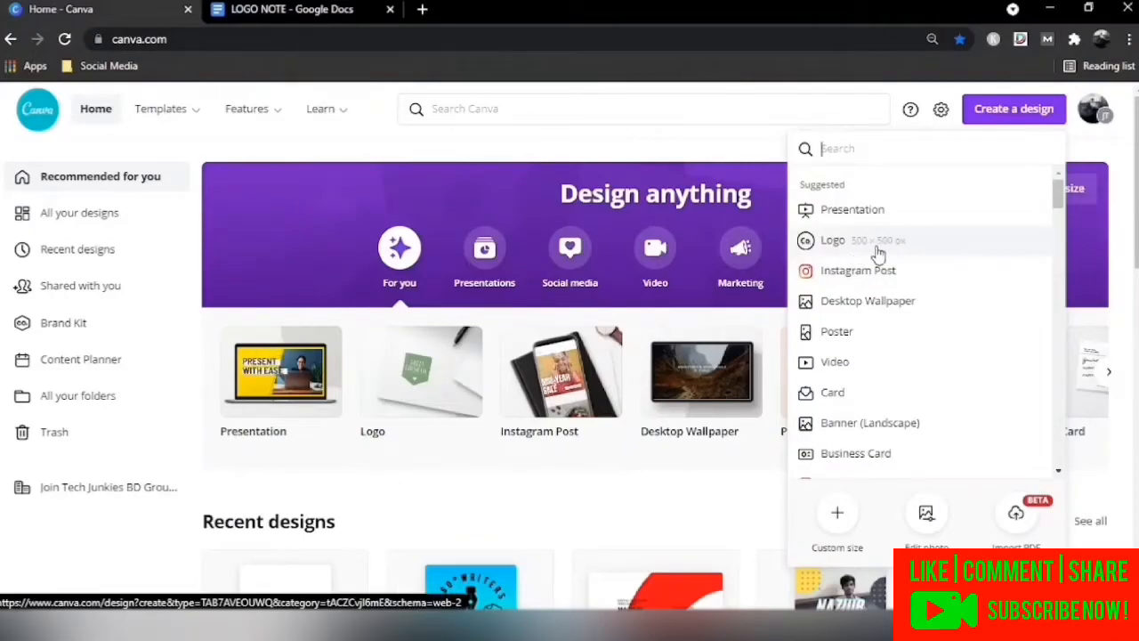
{"action": "scroll", "coordinate": [868, 373], "scroll_direction": "down", "scroll_amount": 1}
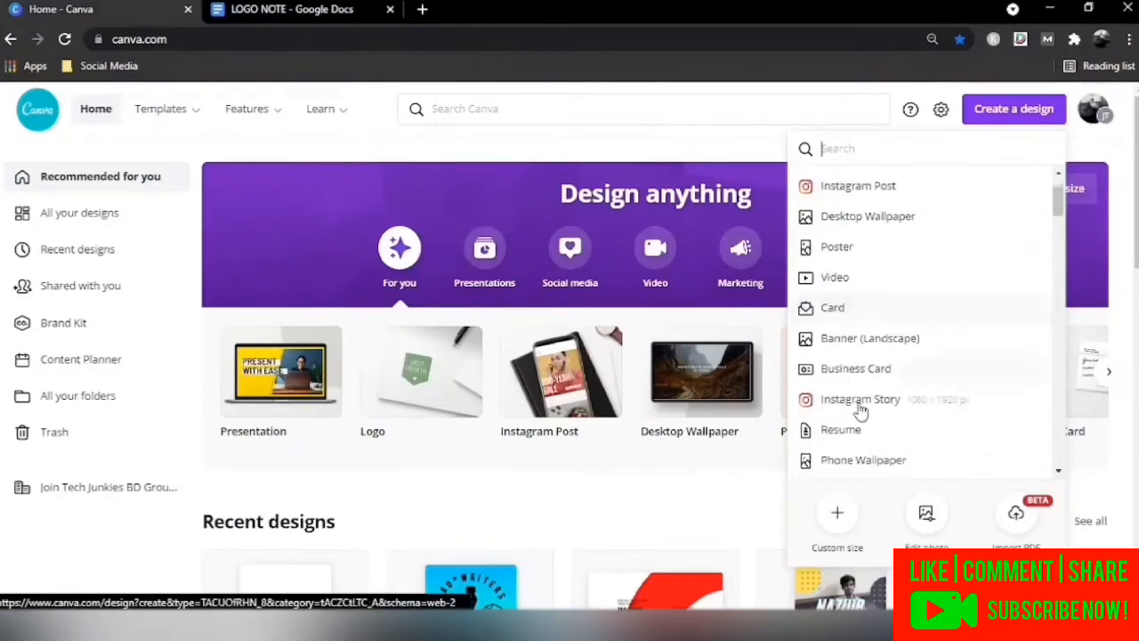
{"action": "left_click", "coordinate": [837, 523]}
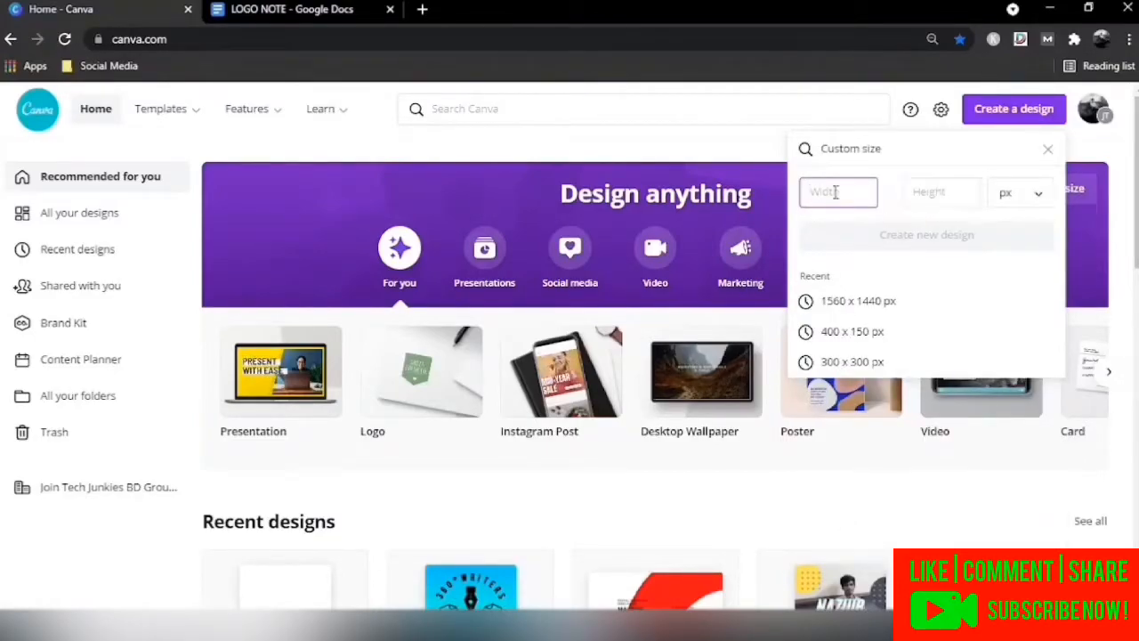
{"action": "left_click", "coordinate": [1048, 149]}
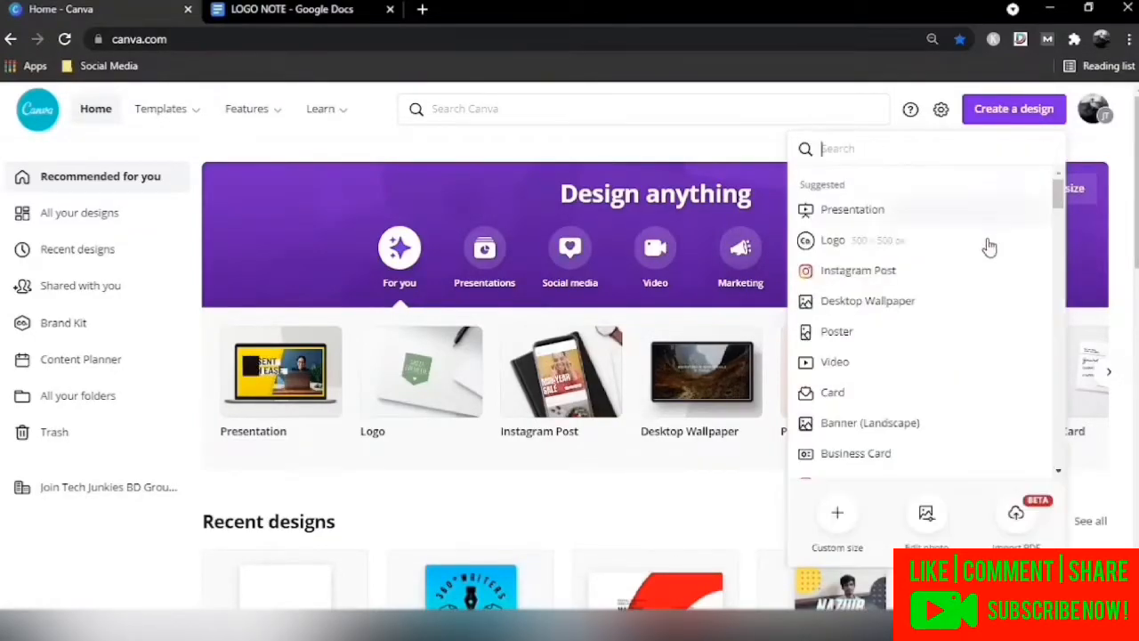
{"action": "left_click", "coordinate": [862, 240]}
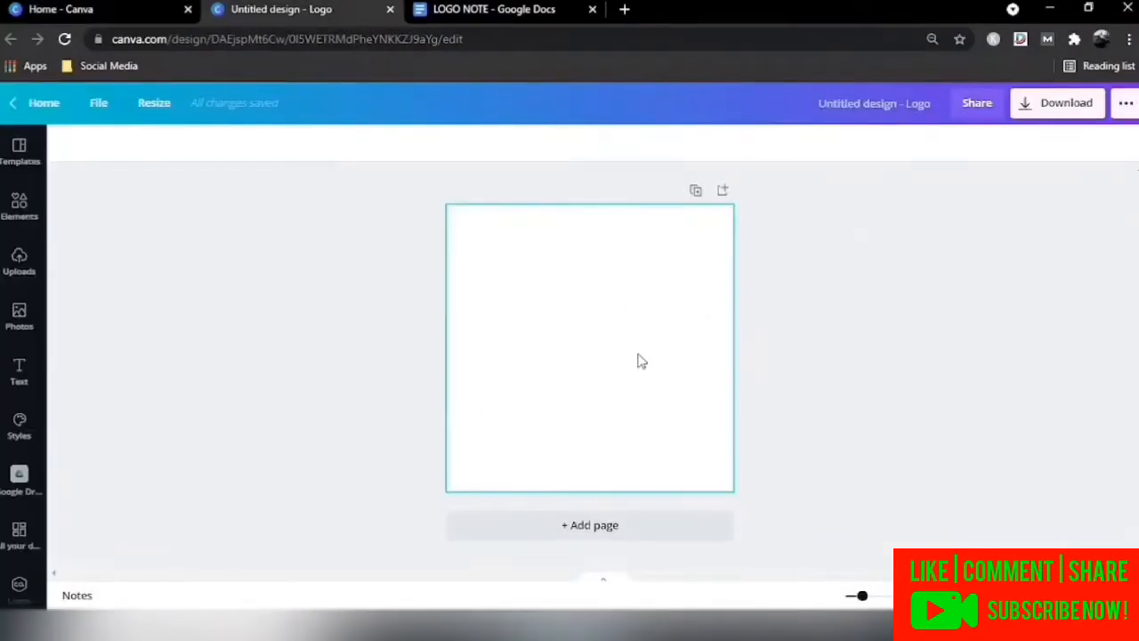
Turn on rulers, guides, margins and print bleed for the blank logo design.
{"action": "left_click", "coordinate": [99, 110]}
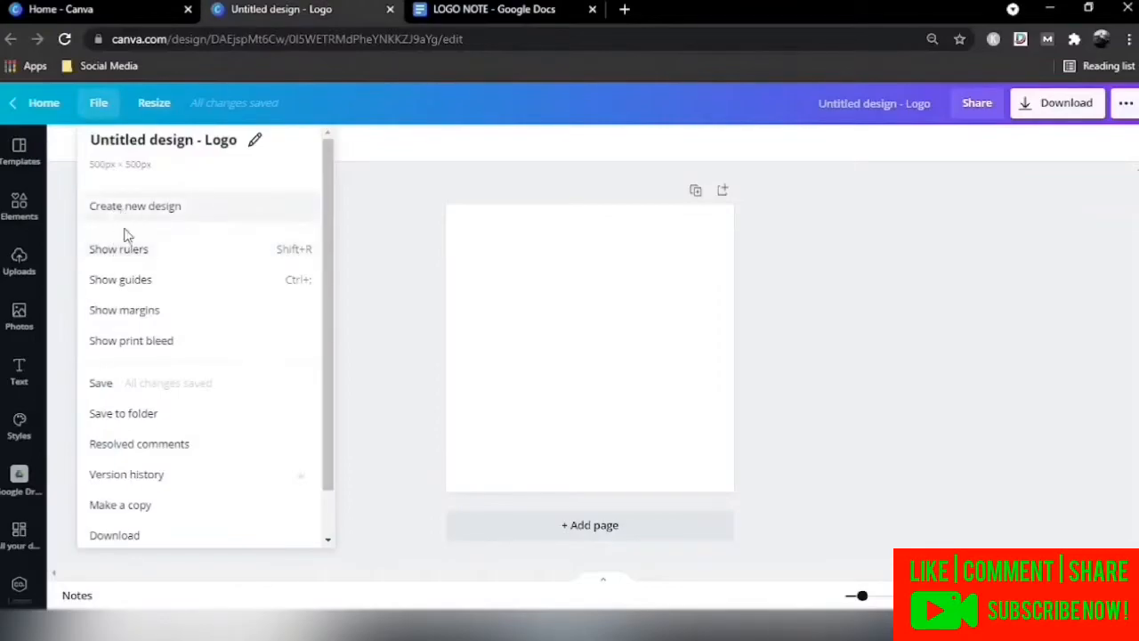
{"action": "left_click", "coordinate": [121, 252]}
{"action": "left_click", "coordinate": [98, 107]}
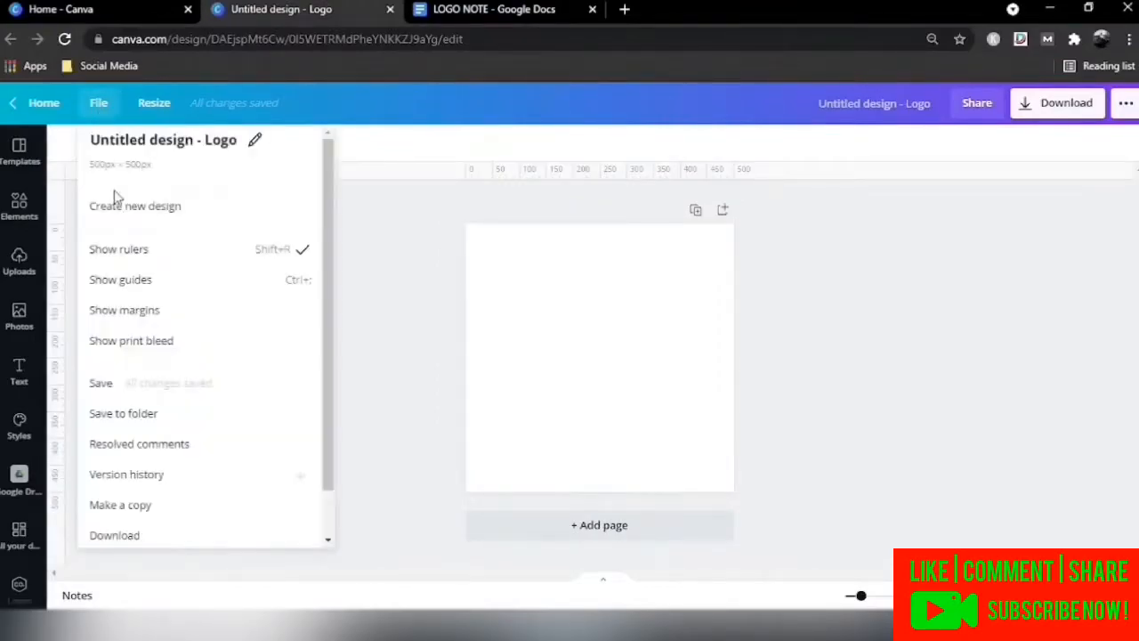
{"action": "left_click", "coordinate": [128, 279]}
{"action": "left_click", "coordinate": [96, 103]}
{"action": "left_click", "coordinate": [132, 311]}
{"action": "left_click", "coordinate": [99, 103]}
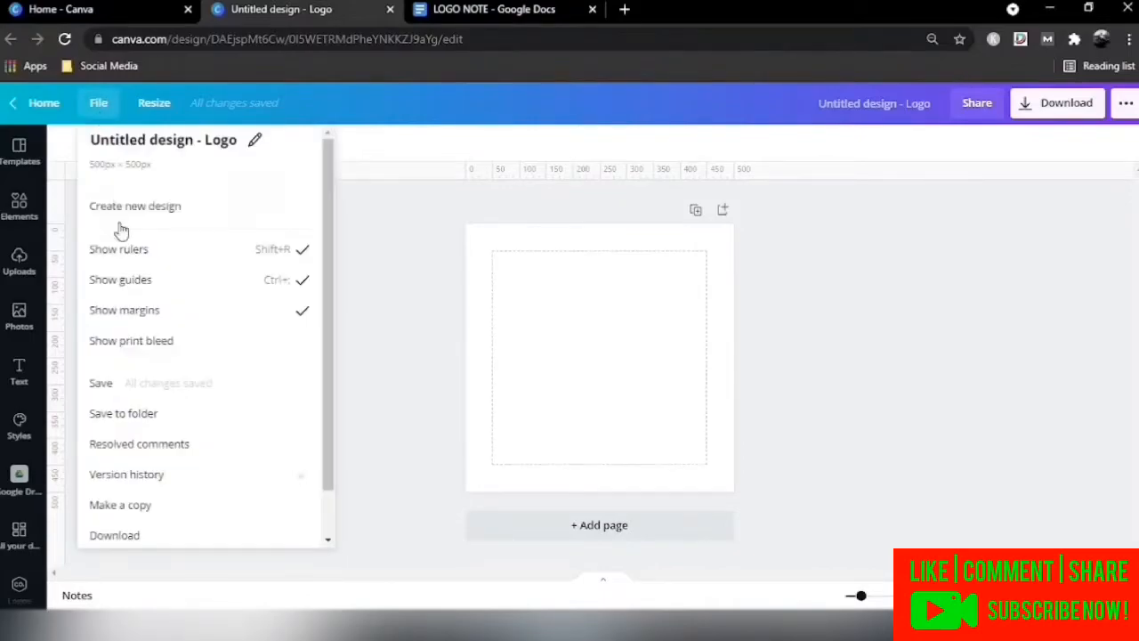
{"action": "left_click", "coordinate": [142, 341]}
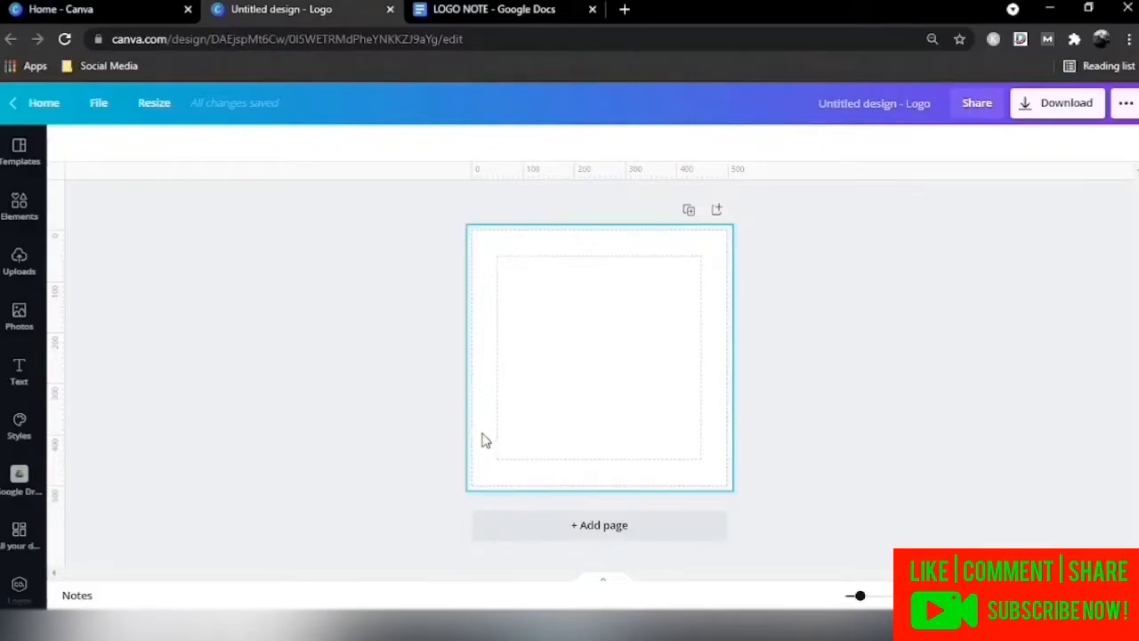
Place a horizontal guide through the page centre and a vertical guide at 250 px, and add a second page.
{"action": "left_click_drag", "start_coordinate": [588, 169], "coordinate": [591, 356]}
{"action": "left_click_drag", "start_coordinate": [51, 371], "coordinate": [600, 377]}
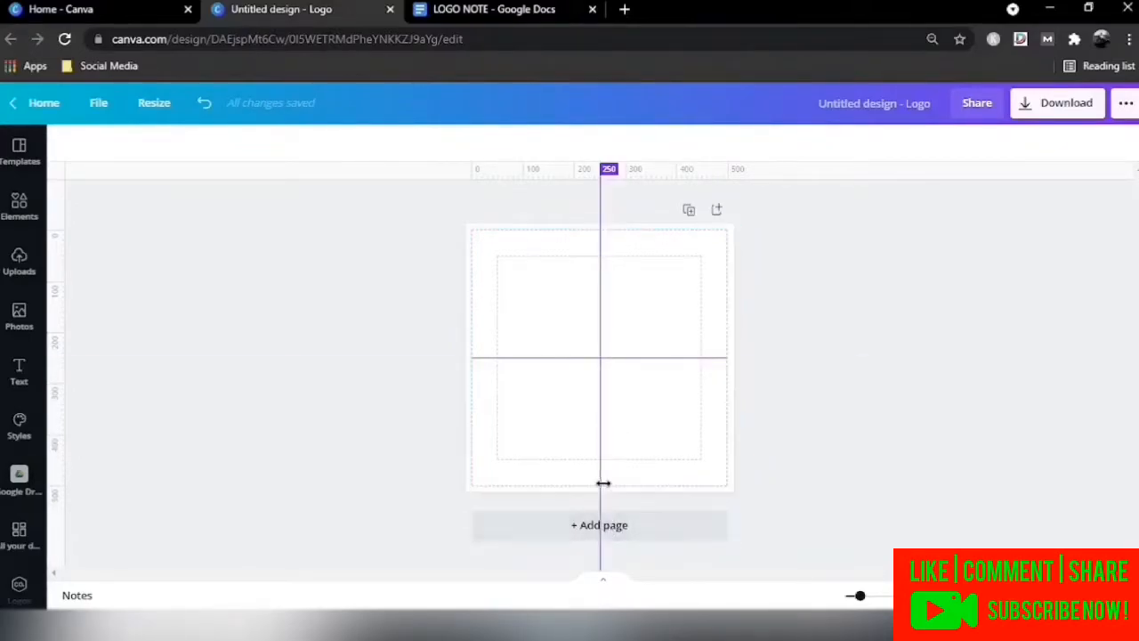
{"action": "left_click", "coordinate": [608, 532]}
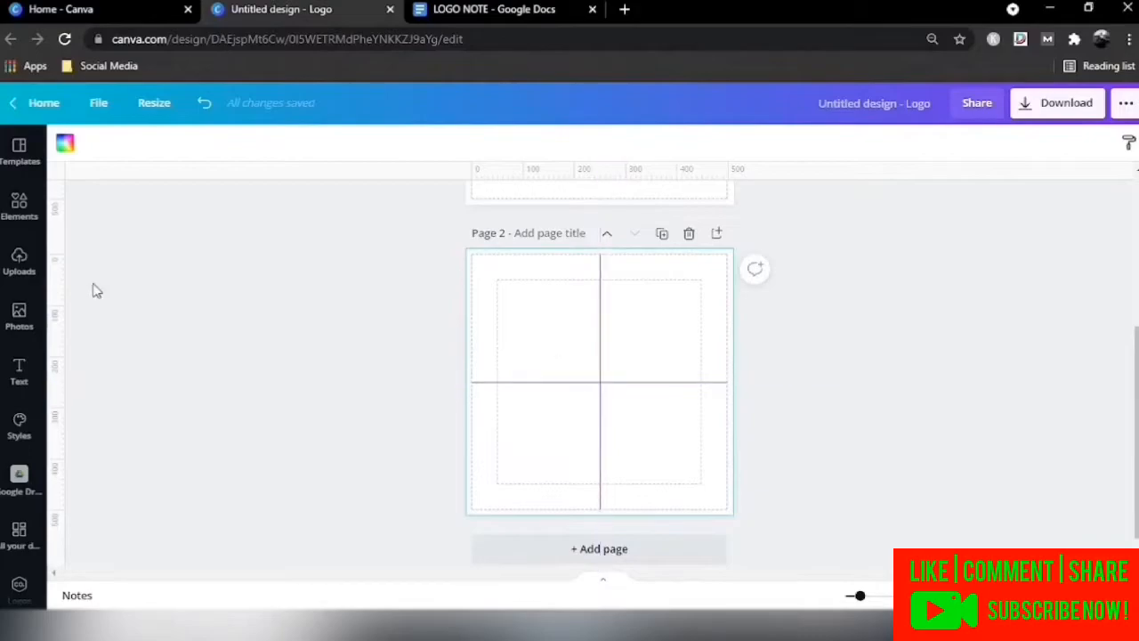
Search the templates for "writers" and apply the dark red Vintage Writing template to page 2.
{"action": "left_click", "coordinate": [19, 151]}
{"action": "left_click", "coordinate": [148, 151]}
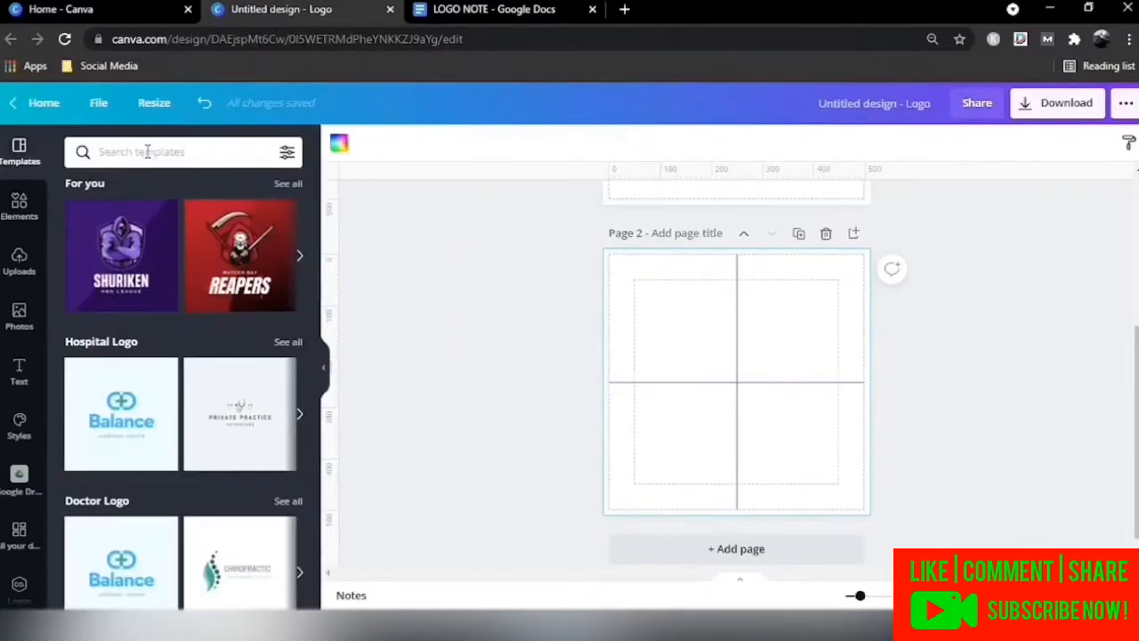
{"action": "type", "text": "writers"}
{"action": "key", "text": "Return"}
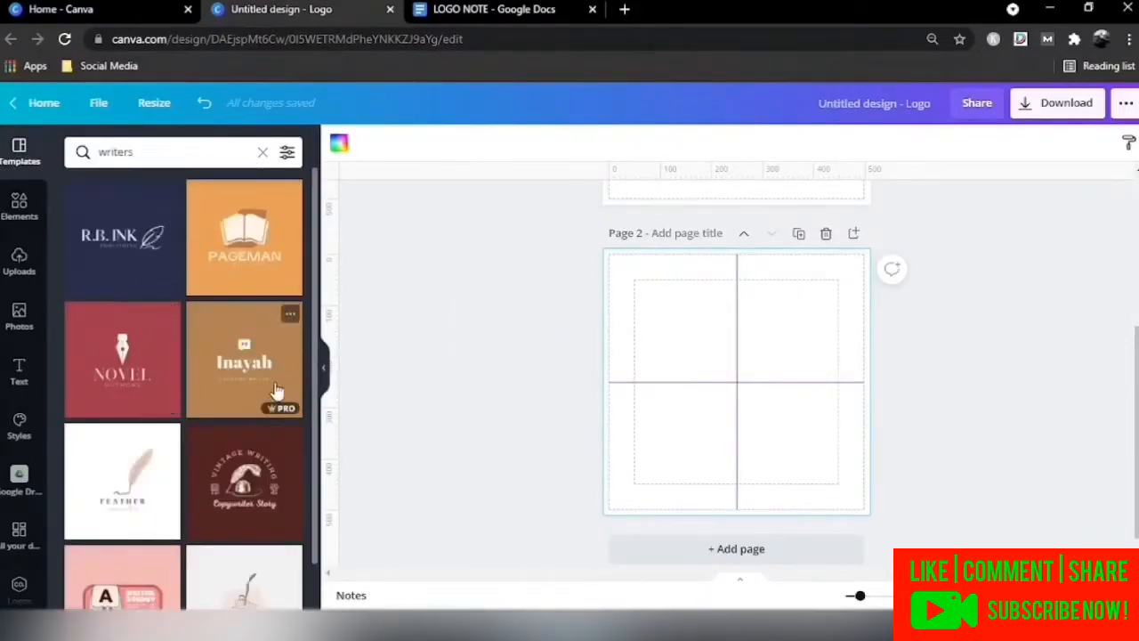
{"action": "scroll", "coordinate": [233, 414], "scroll_direction": "down", "scroll_amount": 1}
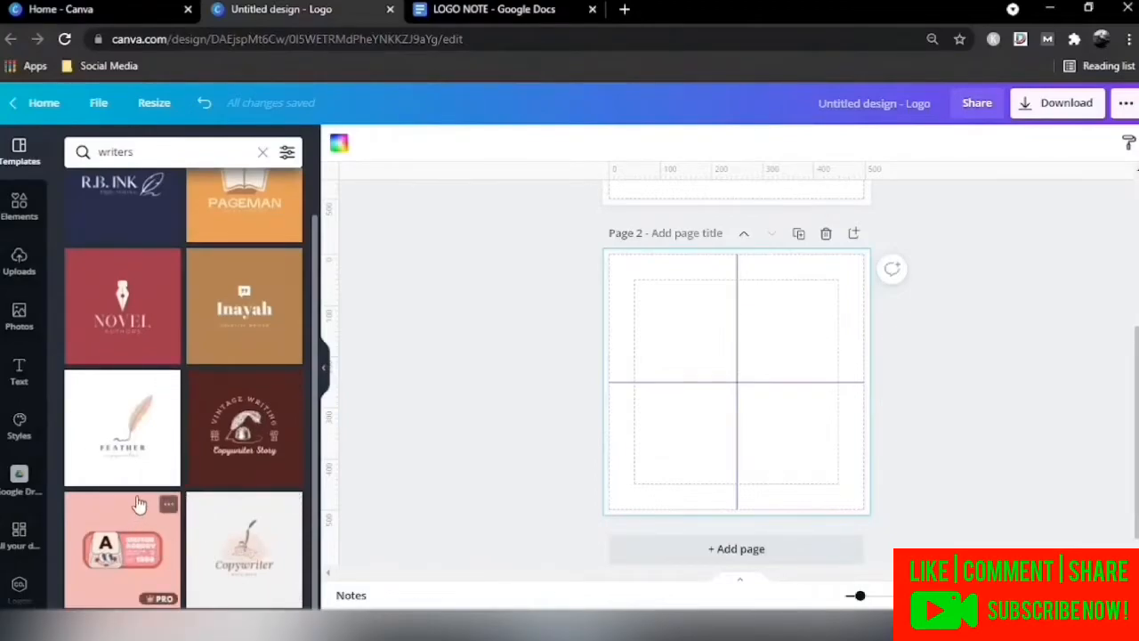
{"action": "scroll", "coordinate": [141, 420], "scroll_direction": "up", "scroll_amount": 1}
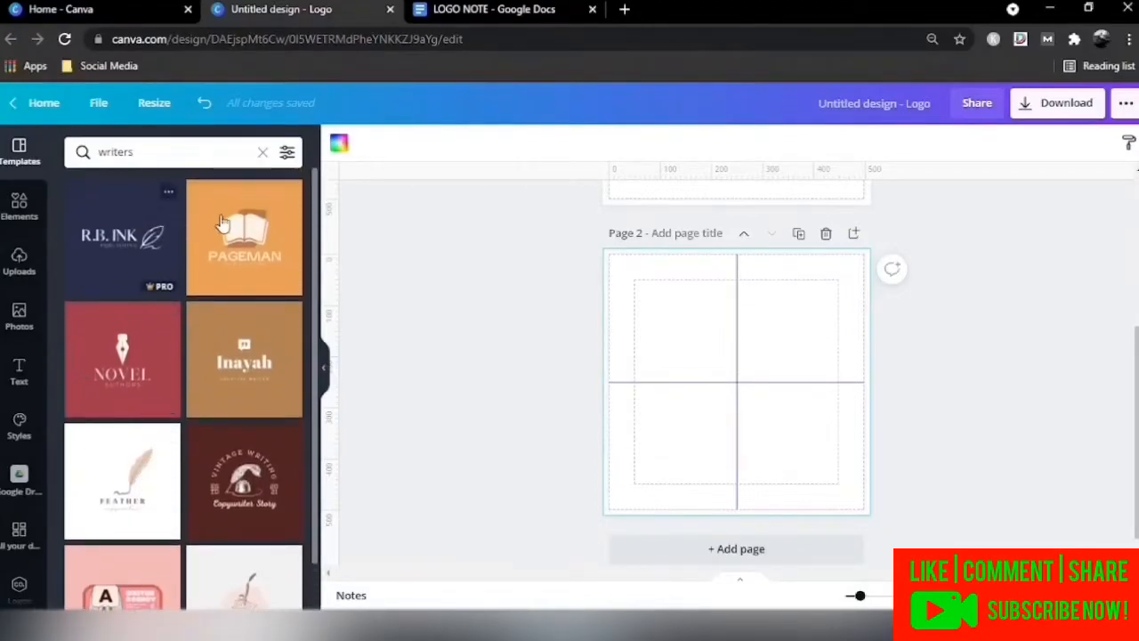
{"action": "scroll", "coordinate": [216, 455], "scroll_direction": "down", "scroll_amount": 1}
{"action": "left_click", "coordinate": [232, 441]}
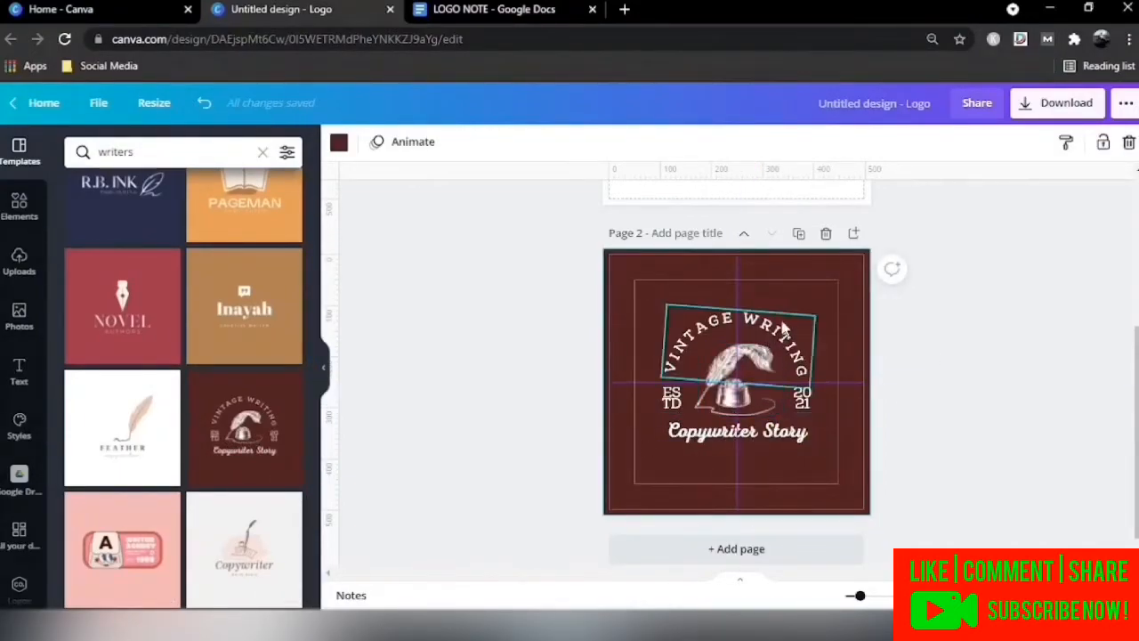
Add a third page after the template page and open the Elements library.
{"action": "scroll", "coordinate": [748, 471], "scroll_direction": "down", "scroll_amount": 1}
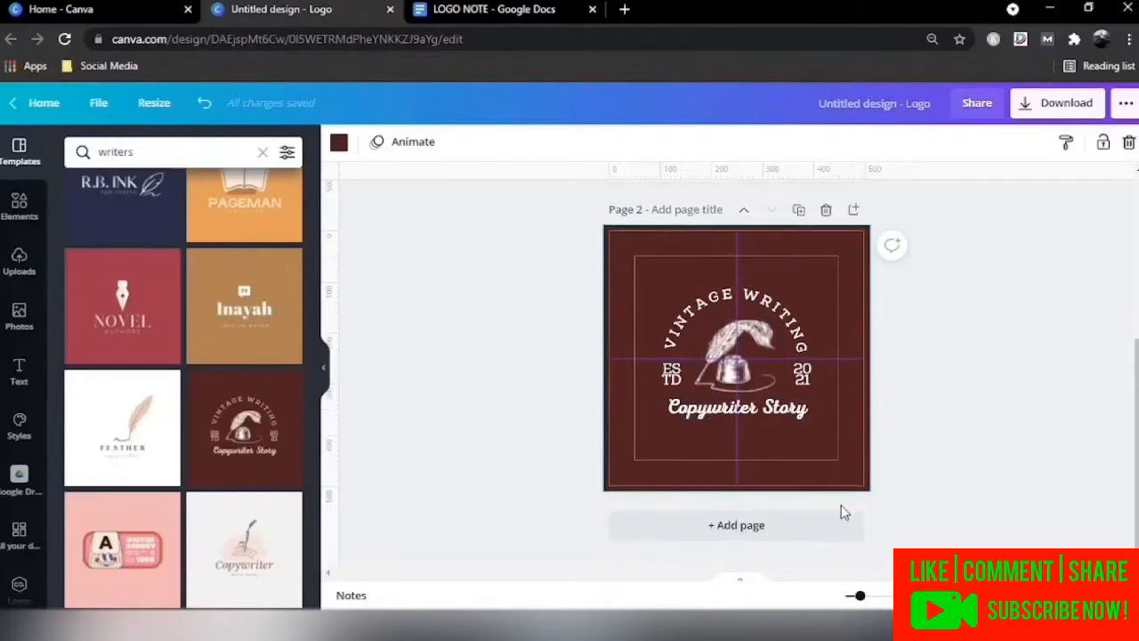
{"action": "left_click", "coordinate": [769, 529]}
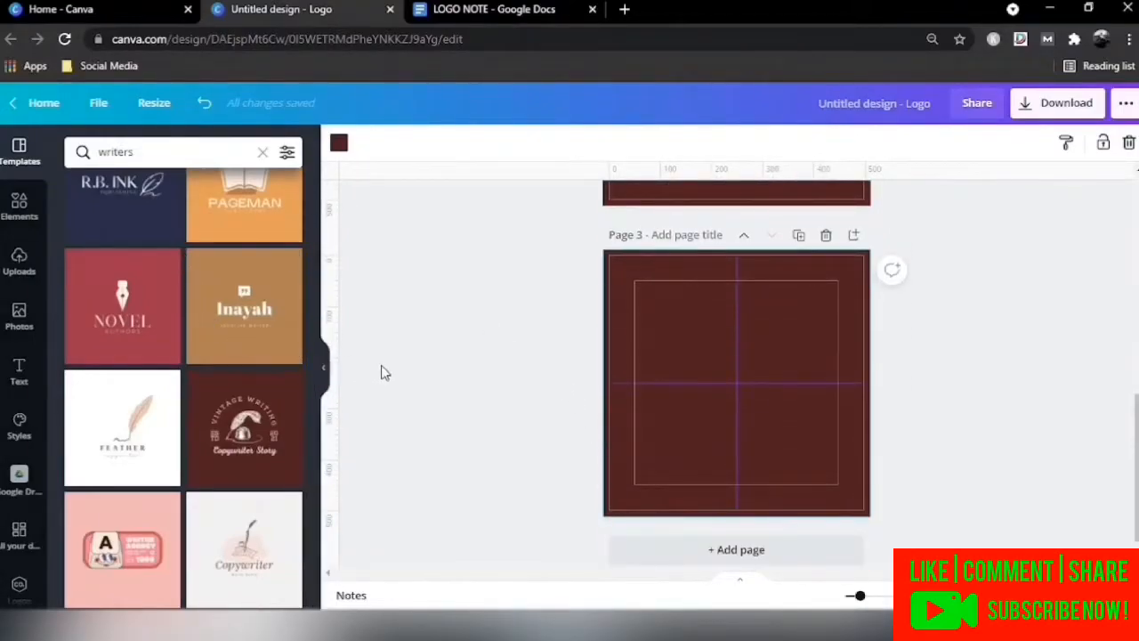
{"action": "left_click", "coordinate": [323, 376]}
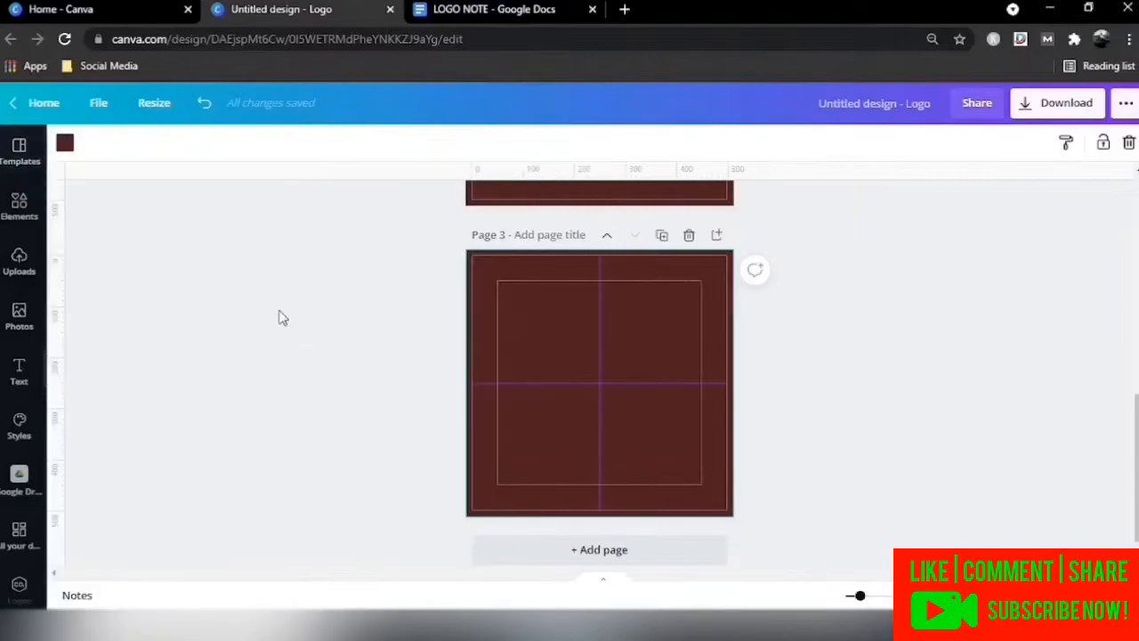
{"action": "left_click", "coordinate": [13, 222]}
Switch to the LOGO NOTE document and check which example graphics are listed under Logo Title Elements.
{"action": "left_click", "coordinate": [493, 9]}
{"action": "scroll", "coordinate": [402, 346], "scroll_direction": "down", "scroll_amount": 2}
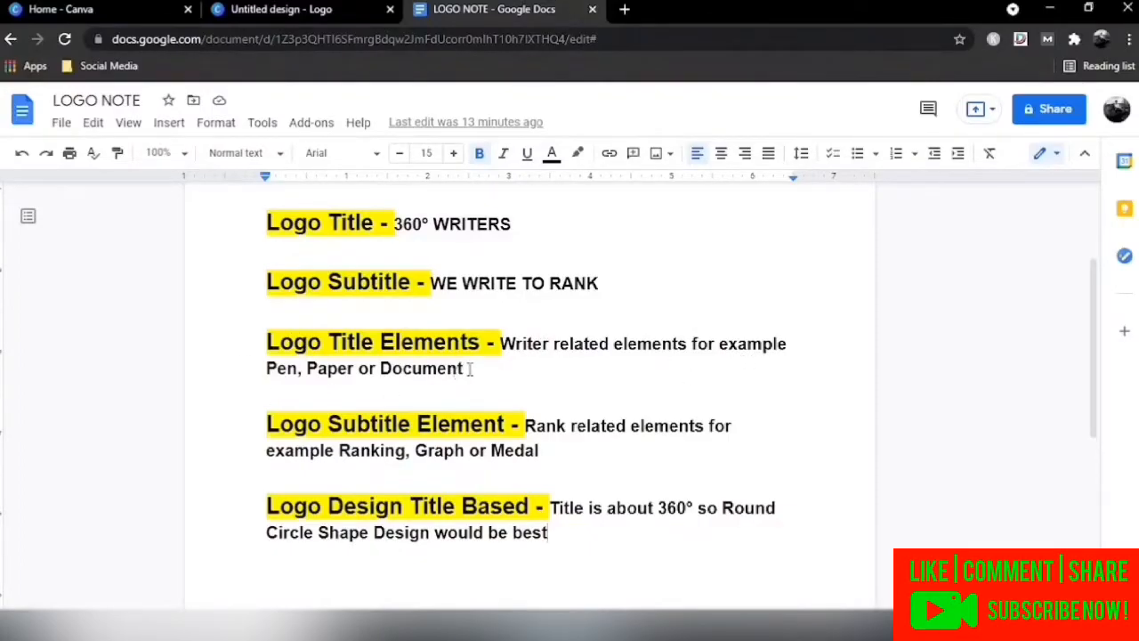
{"action": "left_click_drag", "start_coordinate": [463, 368], "coordinate": [270, 375]}
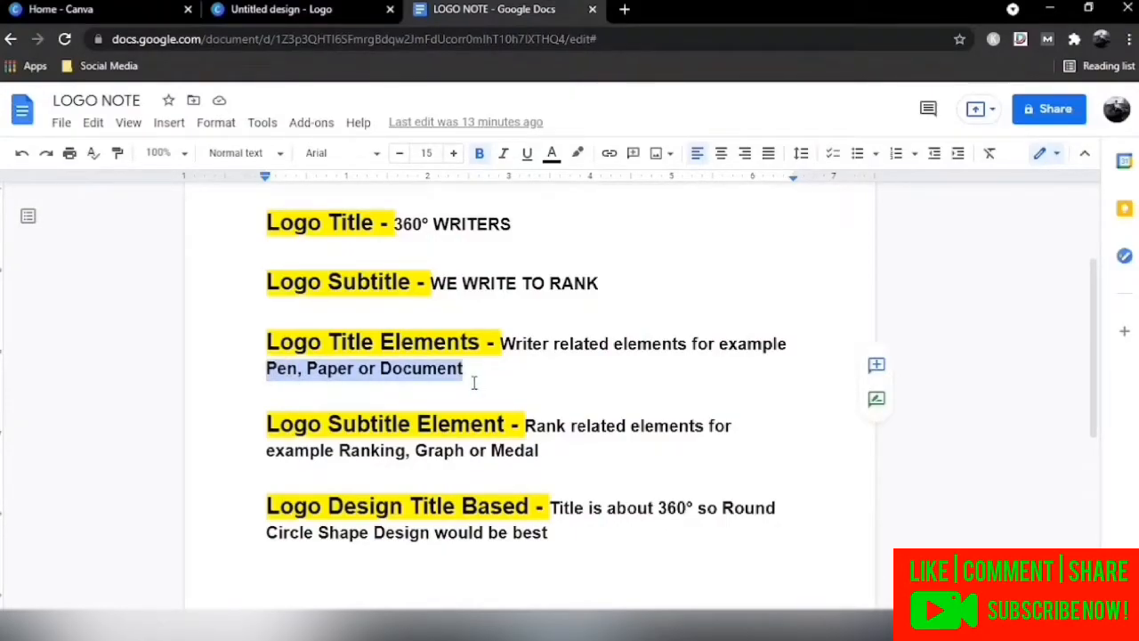
Return to the Canva logo design, search the elements for "pen", and place the outline pen graphic at reduced size in page 3's upper-left corner.
{"action": "left_click", "coordinate": [281, 9]}
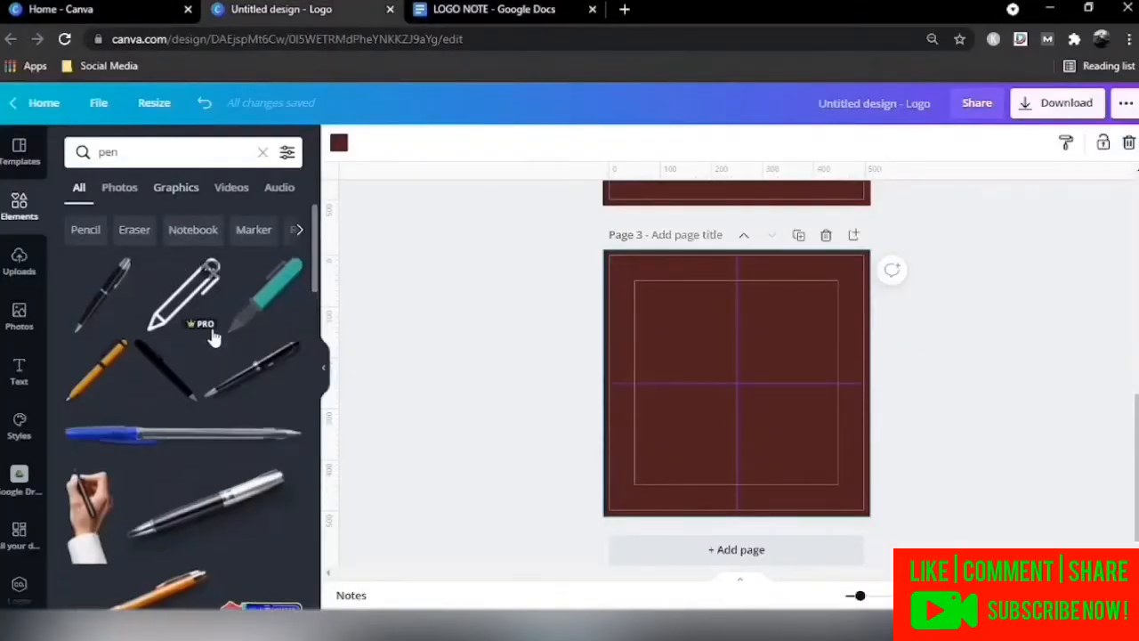
{"action": "scroll", "coordinate": [211, 338], "scroll_direction": "down", "scroll_amount": 5}
{"action": "scroll", "coordinate": [169, 392], "scroll_direction": "up", "scroll_amount": 4}
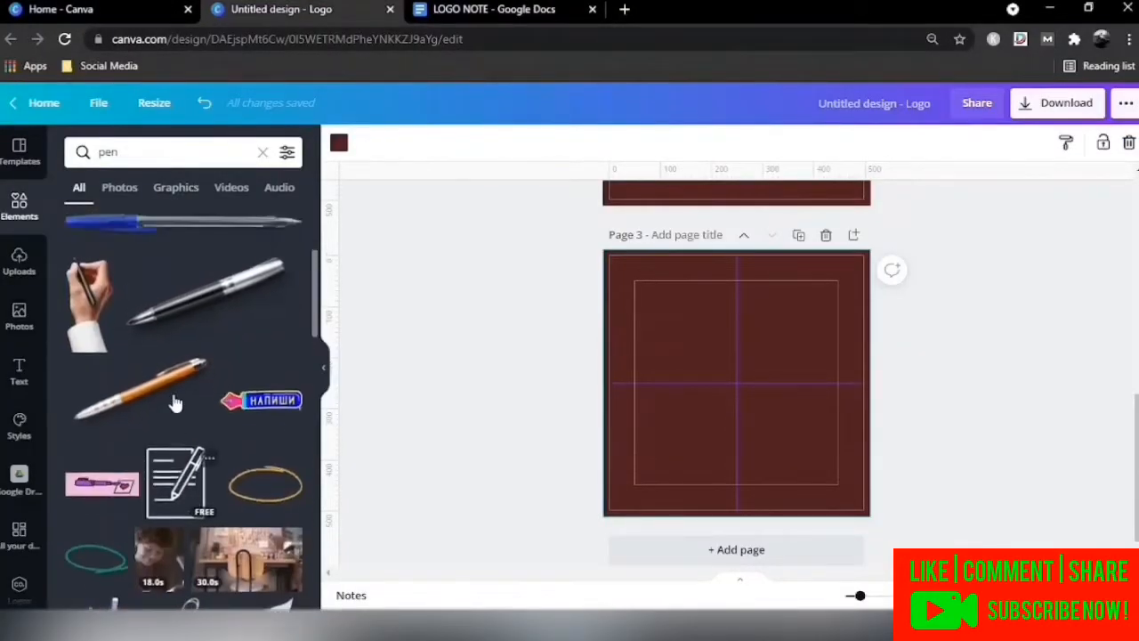
{"action": "scroll", "coordinate": [158, 363], "scroll_direction": "up", "scroll_amount": 5}
{"action": "left_click_drag", "start_coordinate": [183, 295], "coordinate": [673, 309]}
{"action": "left_click_drag", "start_coordinate": [726, 361], "coordinate": [691, 324]}
Add the solid black fountain pen nib graphic near the top centre of page 3, beside the outline pen.
{"action": "scroll", "coordinate": [191, 386], "scroll_direction": "down", "scroll_amount": 10}
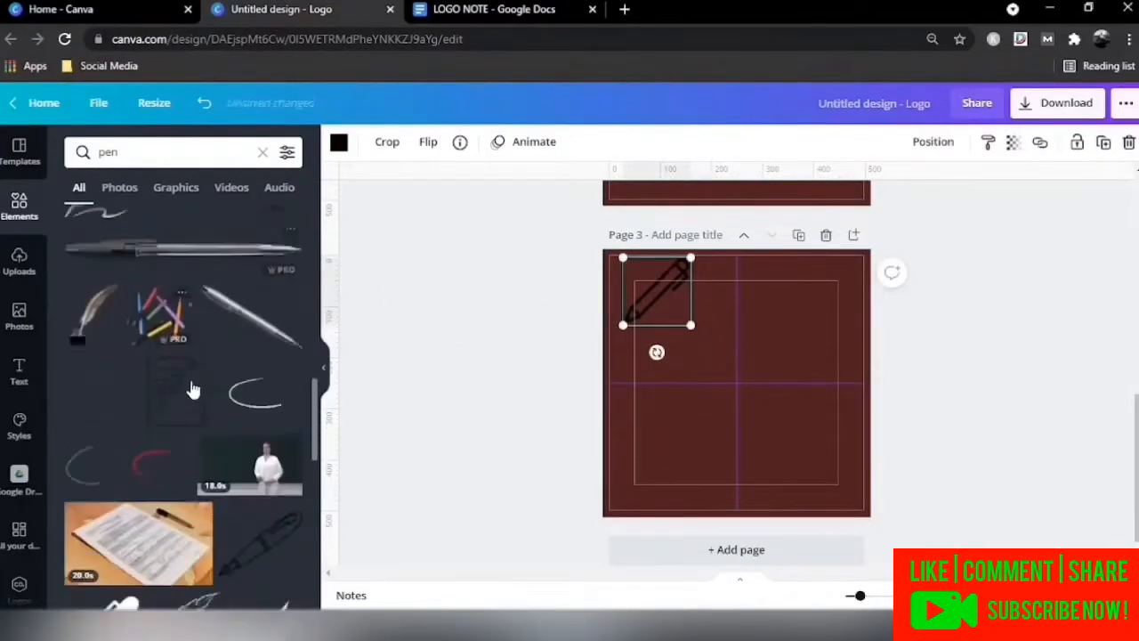
{"action": "scroll", "coordinate": [194, 420], "scroll_direction": "down", "scroll_amount": 5}
{"action": "left_click_drag", "start_coordinate": [258, 329], "coordinate": [796, 303]}
Add the outline fountain pen nib graphic from the pen results to page 3 at reduced size, below the outline pen.
{"action": "scroll", "coordinate": [175, 287], "scroll_direction": "down", "scroll_amount": 15}
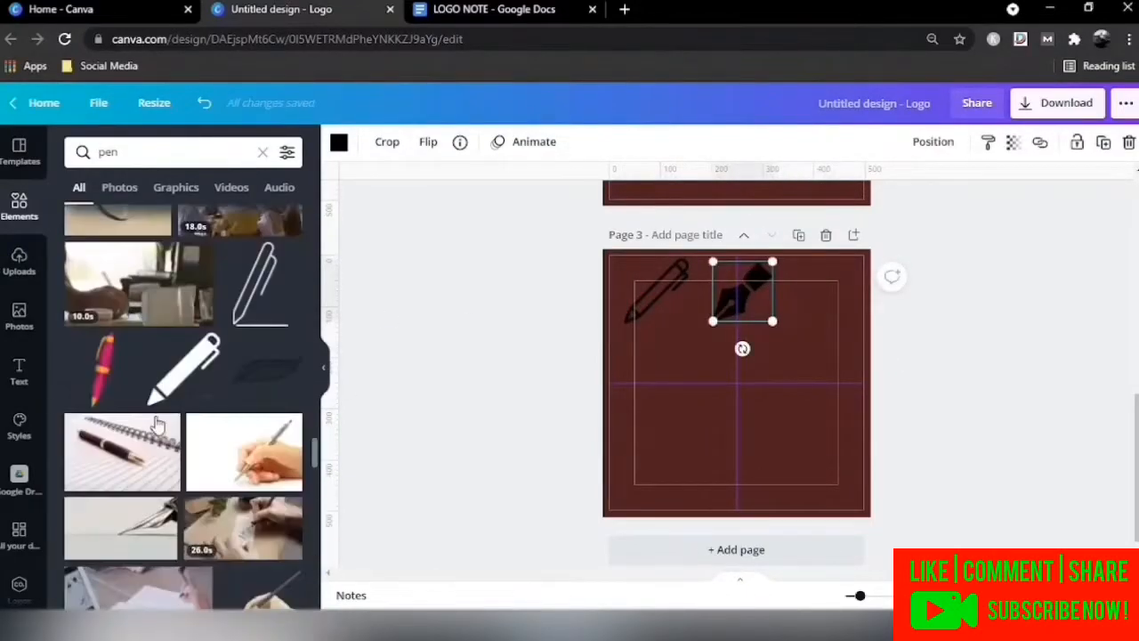
{"action": "scroll", "coordinate": [156, 382], "scroll_direction": "down", "scroll_amount": 15}
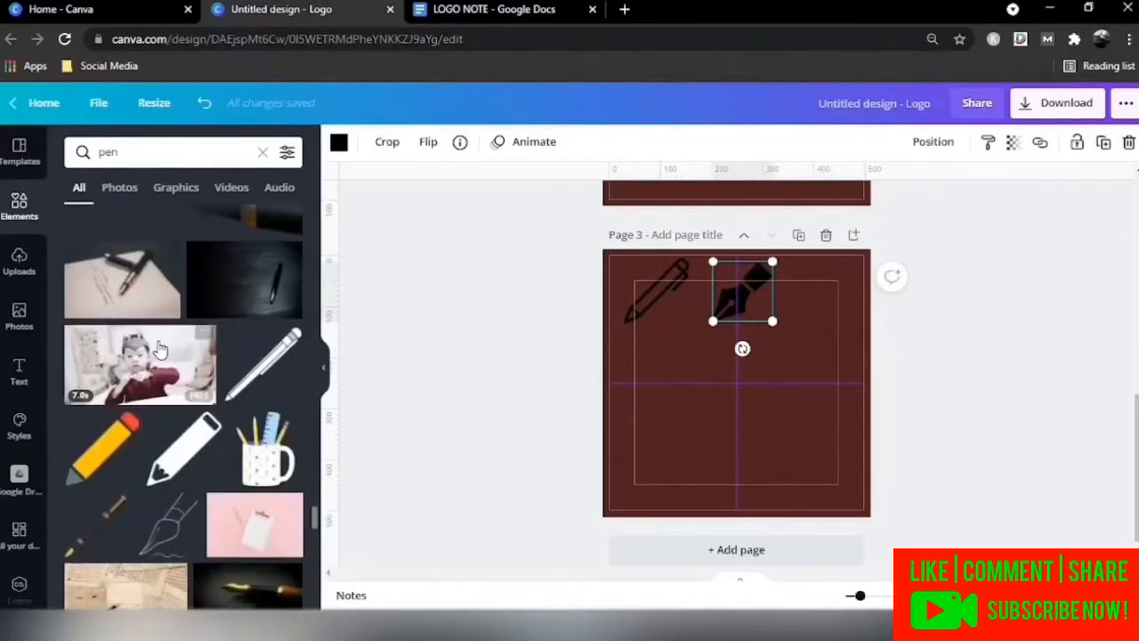
{"action": "scroll", "coordinate": [155, 377], "scroll_direction": "down", "scroll_amount": 4}
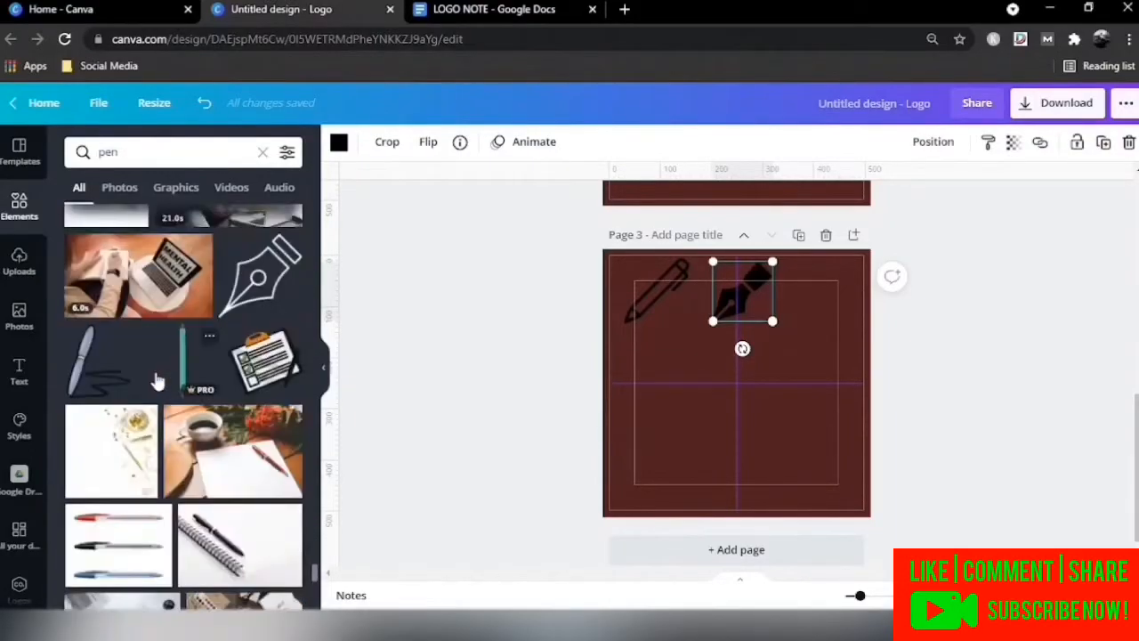
{"action": "left_click_drag", "start_coordinate": [265, 276], "coordinate": [659, 375]}
{"action": "left_click_drag", "start_coordinate": [709, 441], "coordinate": [664, 387]}
{"action": "left_click_drag", "start_coordinate": [645, 361], "coordinate": [653, 356]}
Add the solid vertical pen nib graphic from the recommendations to page 3's upper-right corner at reduced size.
{"action": "left_click_drag", "start_coordinate": [100, 390], "coordinate": [768, 351]}
{"action": "left_click_drag", "start_coordinate": [839, 420], "coordinate": [804, 379]}
{"action": "left_click_drag", "start_coordinate": [787, 328], "coordinate": [838, 273]}
Remove the original outline pen from page 3 and put the outline nib in its place in the upper-left corner.
{"action": "right_click", "coordinate": [652, 350]}
{"action": "left_click", "coordinate": [685, 308]}
{"action": "left_click_drag", "start_coordinate": [650, 349], "coordinate": [655, 286]}
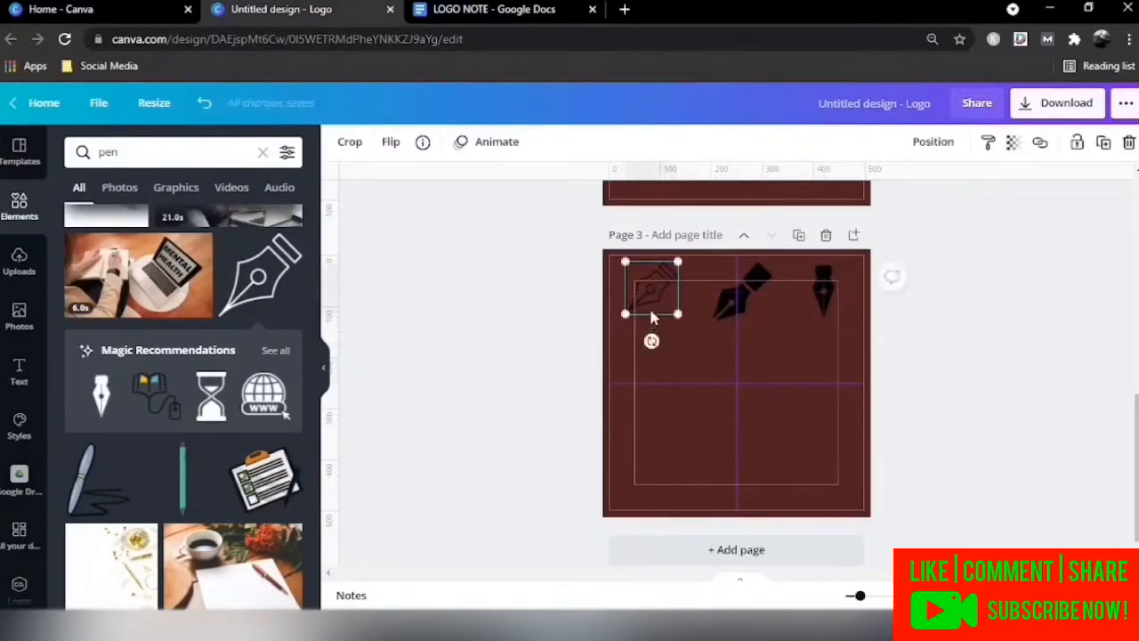
{"action": "left_click", "coordinate": [325, 372]}
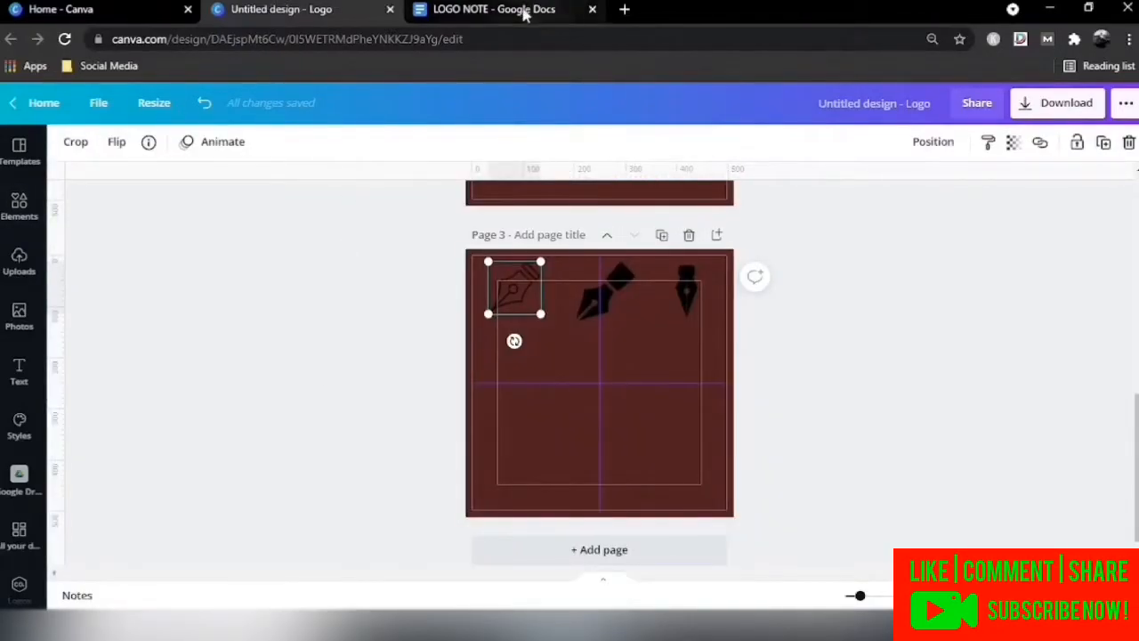
Check the element examples listed in the LOGO NOTE document and return to the Canva design.
{"action": "left_click", "coordinate": [482, 9]}
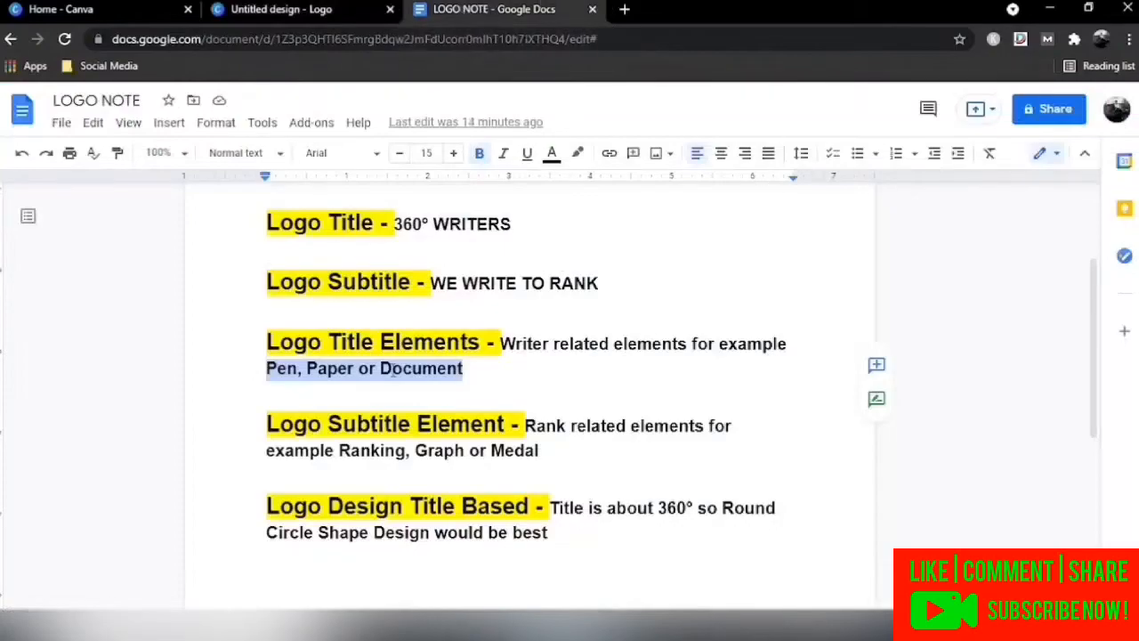
{"action": "scroll", "coordinate": [469, 374], "scroll_direction": "down", "scroll_amount": 1}
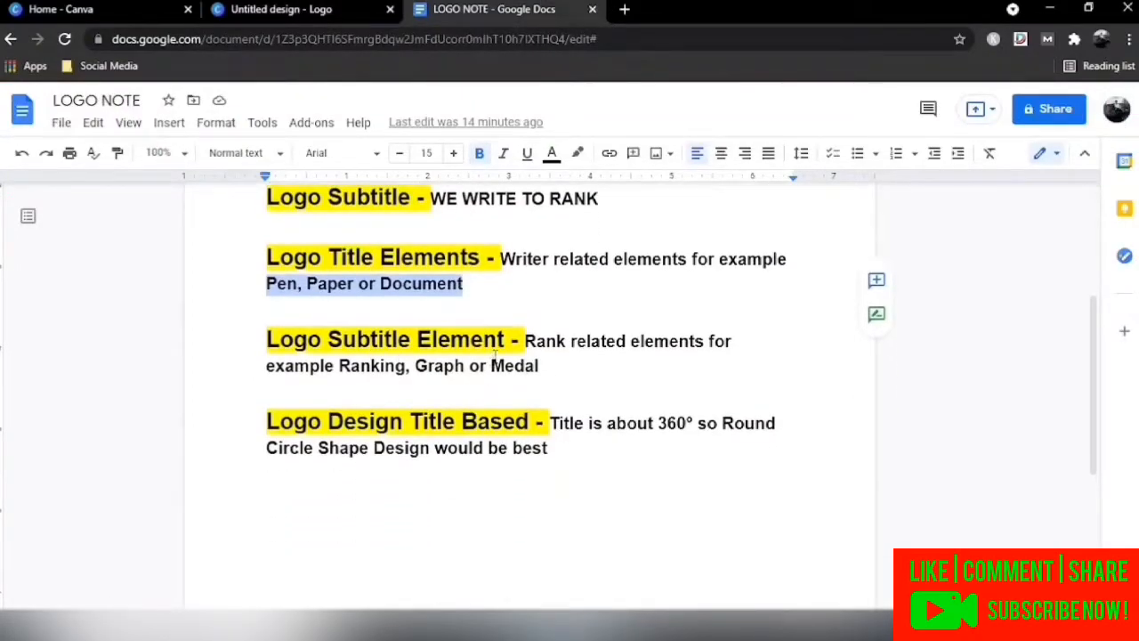
{"action": "left_click", "coordinate": [295, 9]}
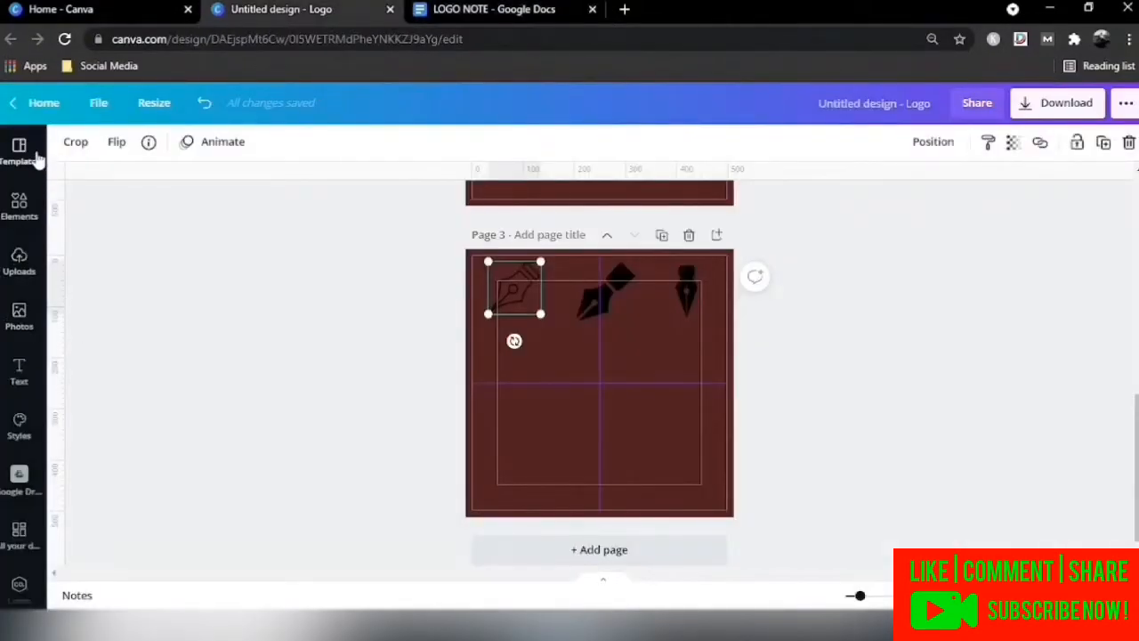
Search the elements for "documents" and place the stacked-pages outline graphic at reduced size below the outline nib on page 3.
{"action": "left_click", "coordinate": [7, 203]}
{"action": "left_click", "coordinate": [178, 148]}
{"action": "type", "text": "documents"}
{"action": "key", "text": "Return"}
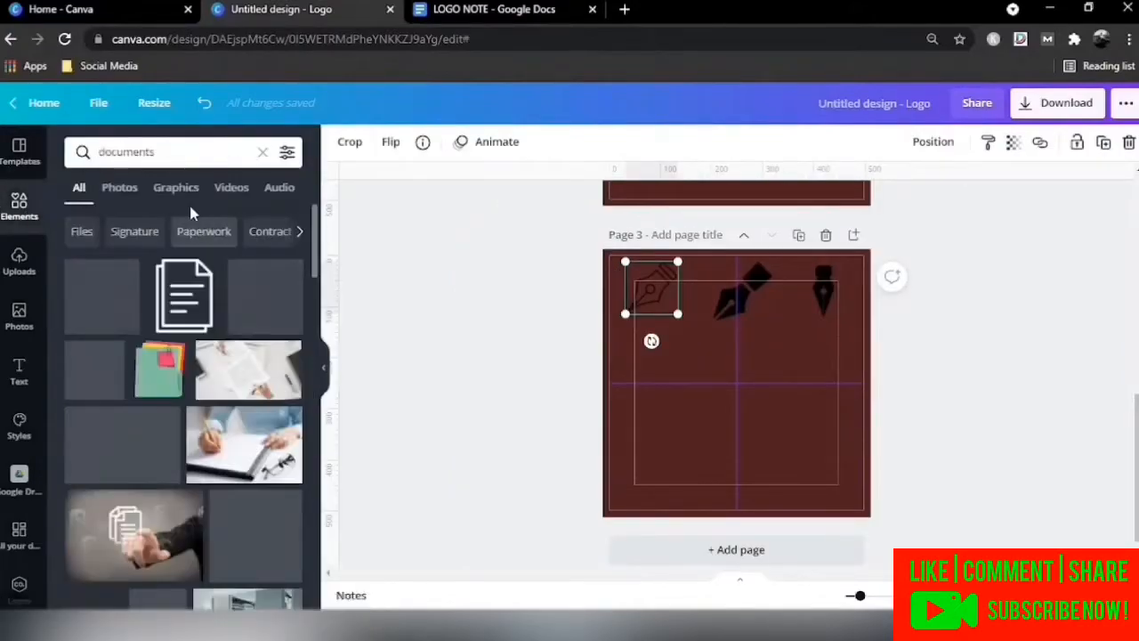
{"action": "left_click_drag", "start_coordinate": [183, 297], "coordinate": [650, 387]}
{"action": "left_click_drag", "start_coordinate": [676, 428], "coordinate": [643, 359]}
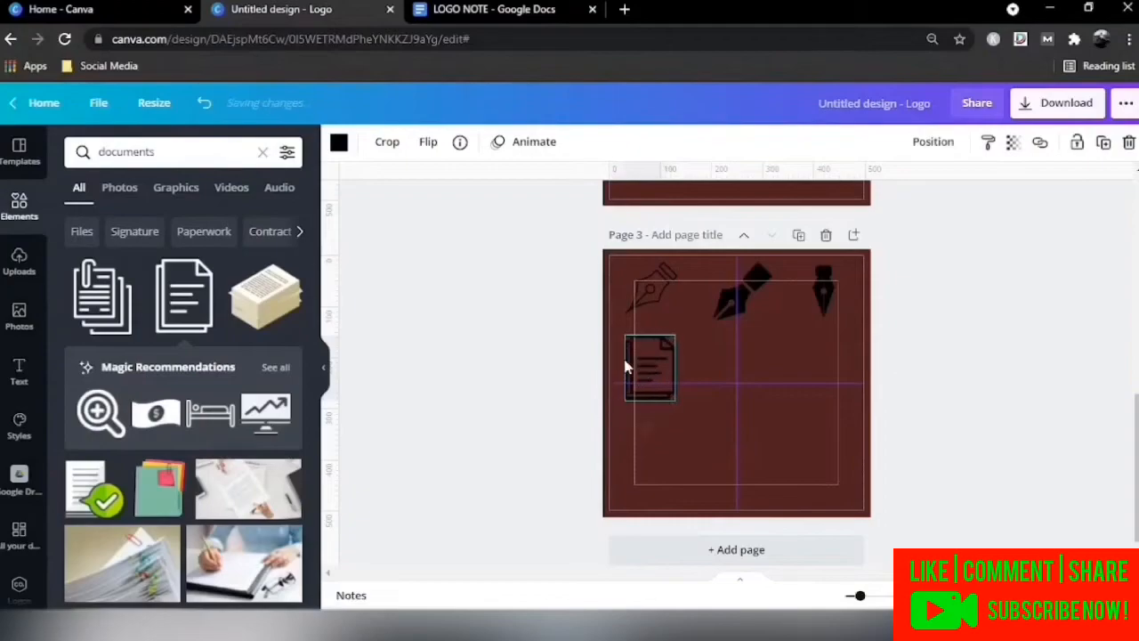
Add the outline document graphic with a circled checkmark at reduced size beside the stacked-pages graphic on page 3.
{"action": "scroll", "coordinate": [206, 347], "scroll_direction": "down", "scroll_amount": 5}
{"action": "scroll", "coordinate": [206, 347], "scroll_direction": "down", "scroll_amount": 10}
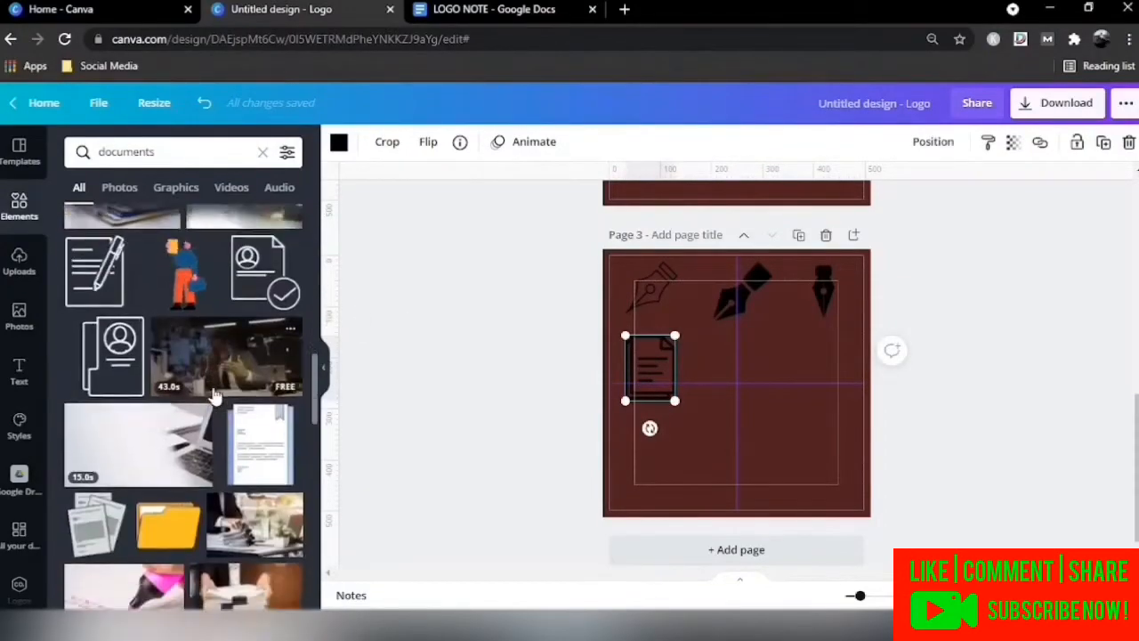
{"action": "scroll", "coordinate": [211, 396], "scroll_direction": "down", "scroll_amount": 6}
{"action": "left_click_drag", "start_coordinate": [160, 392], "coordinate": [748, 373]}
{"action": "left_click_drag", "start_coordinate": [803, 427], "coordinate": [757, 382]}
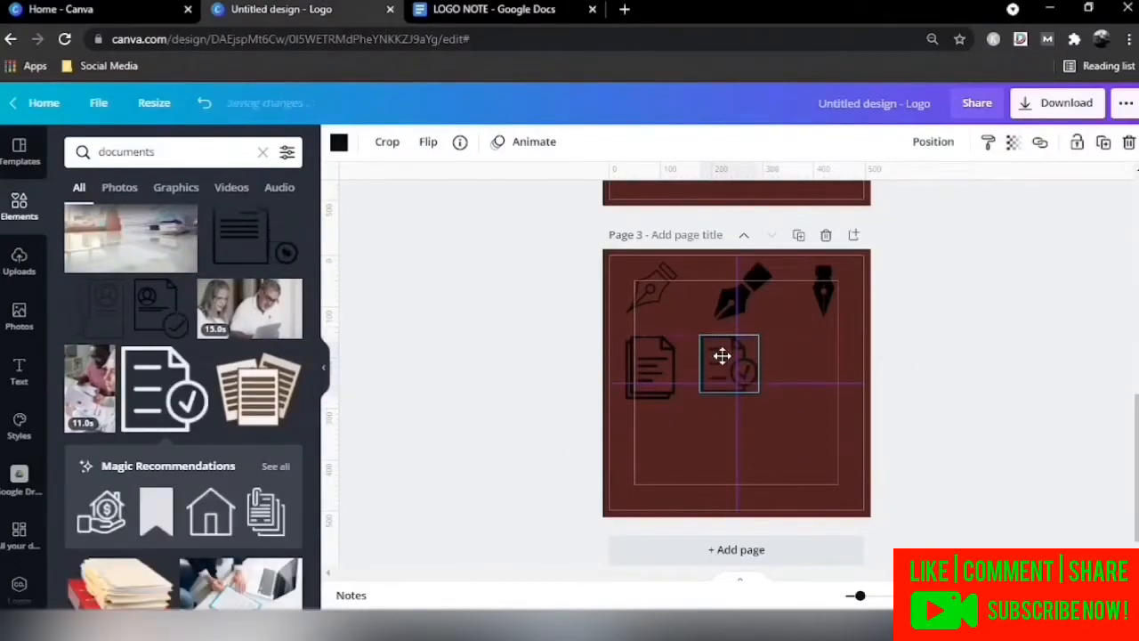
Add the solid black document graphic at reduced size at the right end of page 3's middle row.
{"action": "scroll", "coordinate": [247, 365], "scroll_direction": "down", "scroll_amount": 5}
{"action": "scroll", "coordinate": [247, 364], "scroll_direction": "down", "scroll_amount": 6}
{"action": "scroll", "coordinate": [185, 394], "scroll_direction": "down", "scroll_amount": 3}
{"action": "scroll", "coordinate": [185, 394], "scroll_direction": "up", "scroll_amount": 5}
{"action": "left_click_drag", "start_coordinate": [356, 400], "coordinate": [819, 363]}
{"action": "left_click_drag", "start_coordinate": [852, 429], "coordinate": [801, 381]}
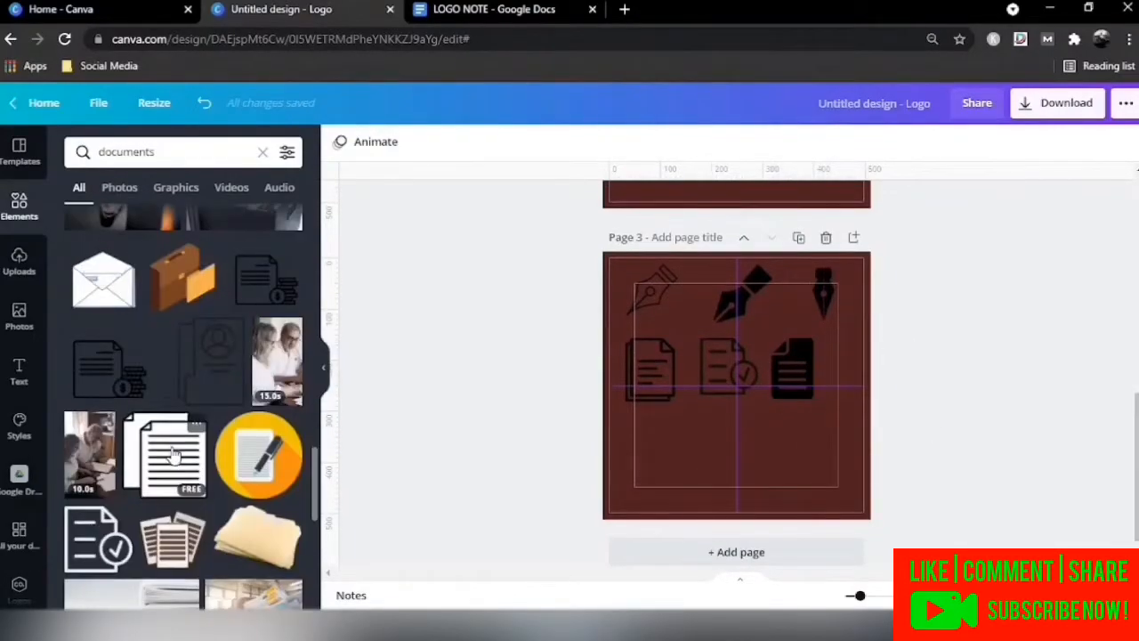
{"action": "scroll", "coordinate": [174, 454], "scroll_direction": "down", "scroll_amount": 3}
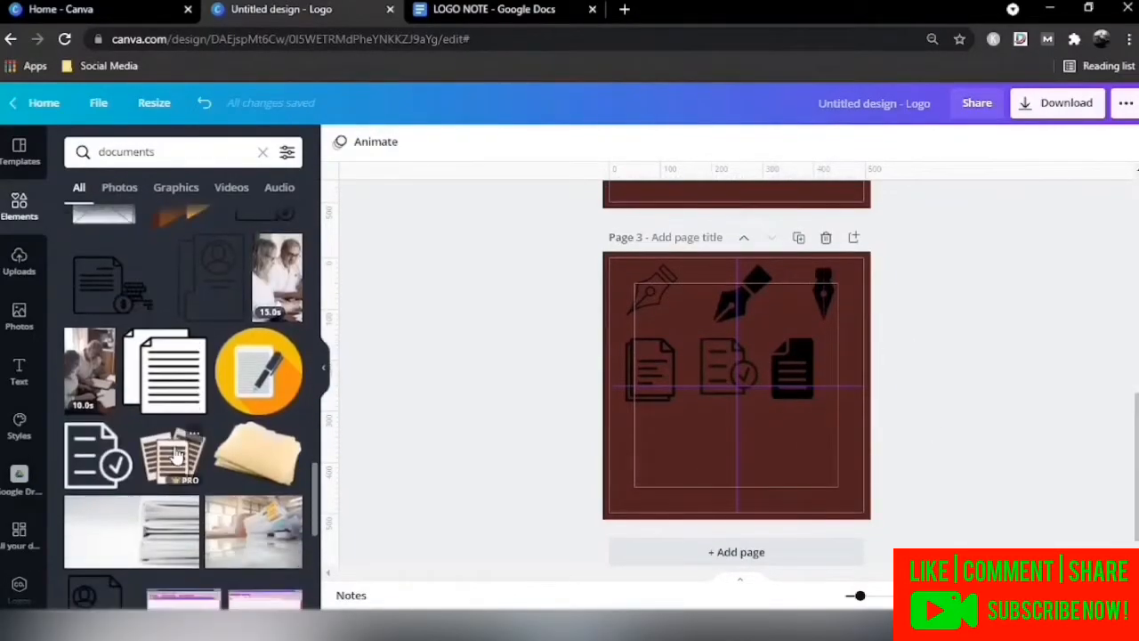
Check the Logo Subtitle Element examples in LOGO NOTE, and place a small 1-2-3 podium from a Canva "rank" search at page 3's lower left.
{"action": "left_click", "coordinate": [488, 10]}
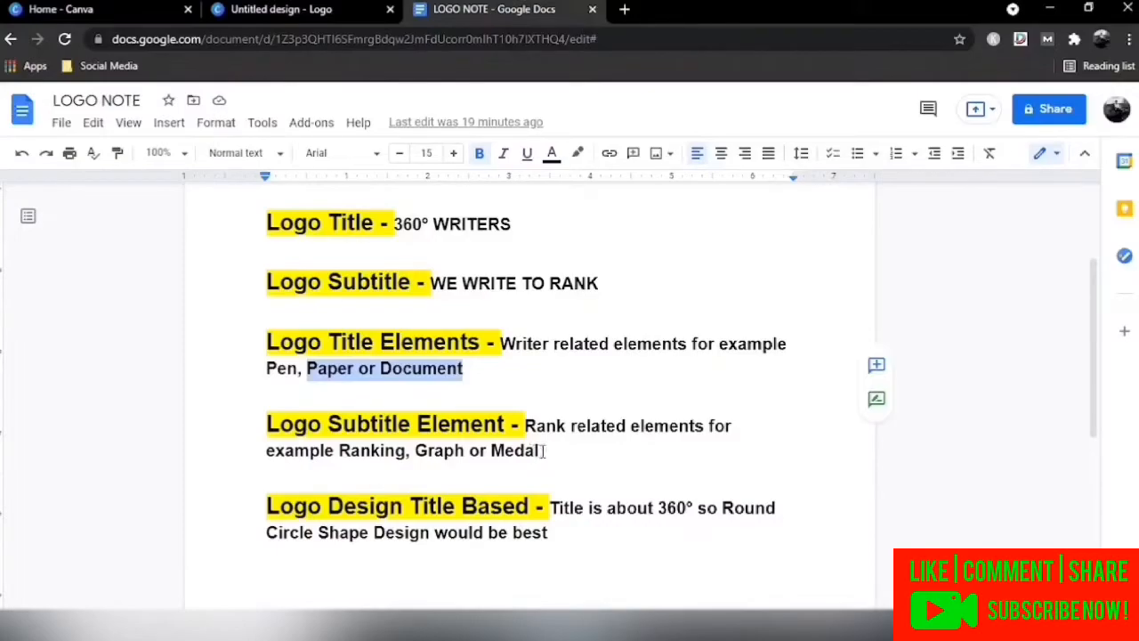
{"action": "left_click_drag", "start_coordinate": [544, 452], "coordinate": [464, 452]}
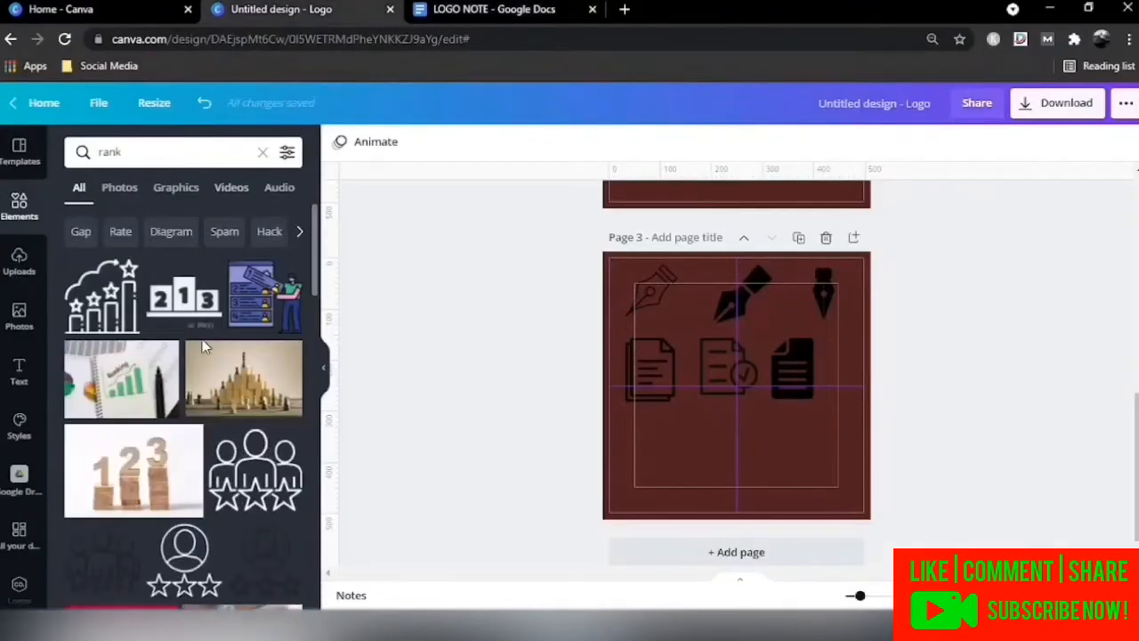
{"action": "left_click_drag", "start_coordinate": [183, 302], "coordinate": [669, 464]}
{"action": "left_click_drag", "start_coordinate": [719, 432], "coordinate": [681, 450]}
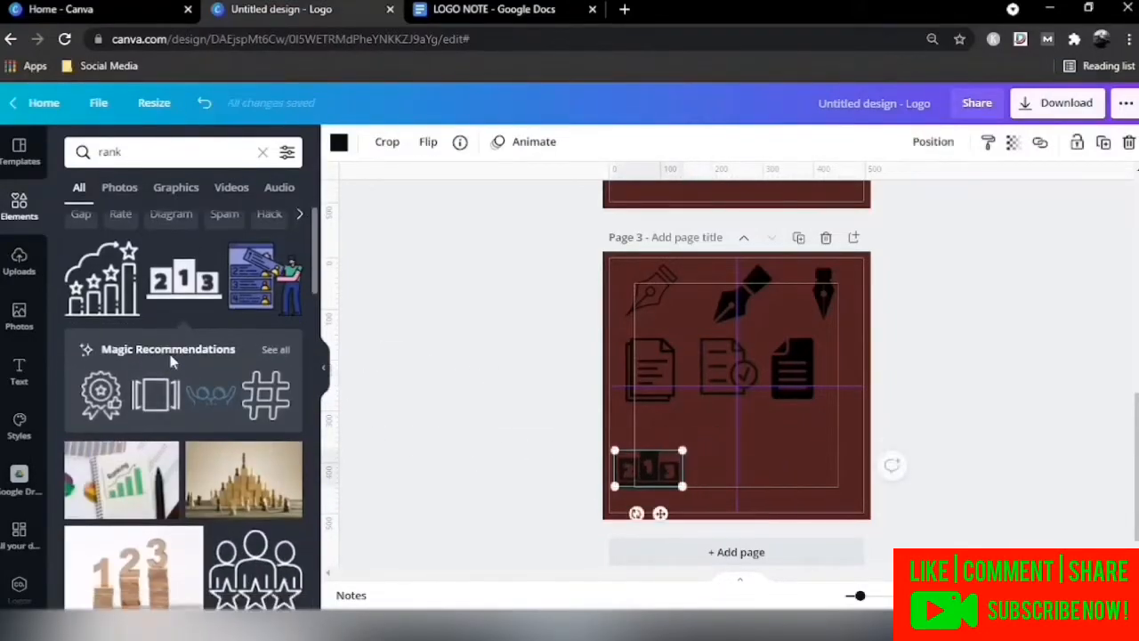
Add the outlined three-bar rising chart graphic from the rank results at reduced size beside the podium on page 3.
{"action": "scroll", "coordinate": [133, 356], "scroll_direction": "down", "scroll_amount": 5}
{"action": "scroll", "coordinate": [251, 337], "scroll_direction": "down", "scroll_amount": 10}
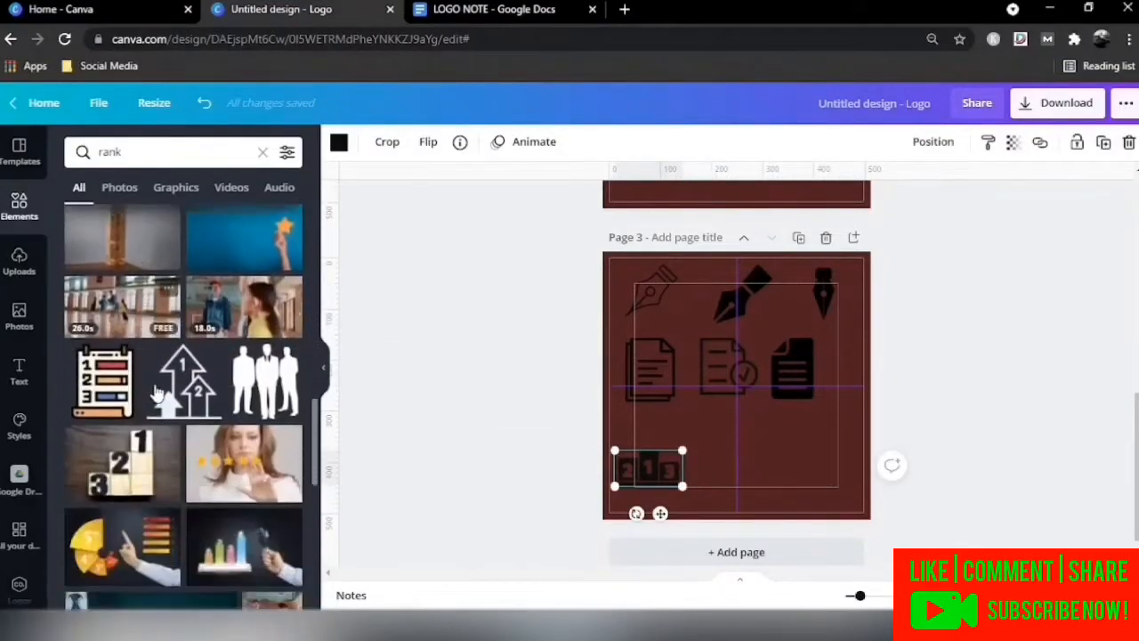
{"action": "left_click_drag", "start_coordinate": [121, 414], "coordinate": [772, 456]}
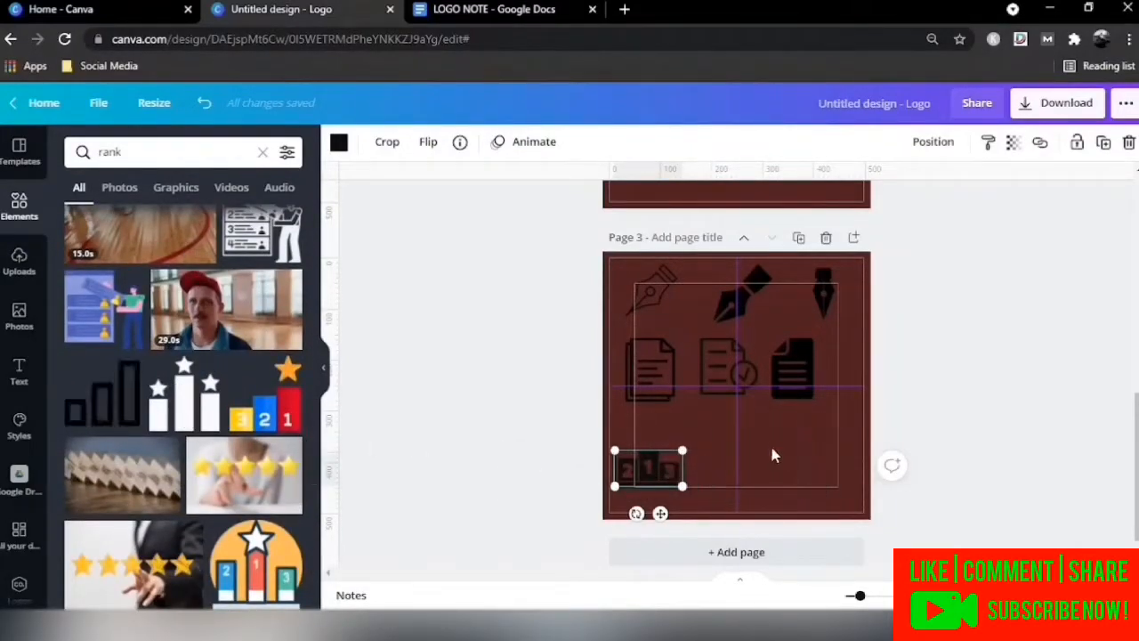
{"action": "left_click_drag", "start_coordinate": [96, 394], "coordinate": [749, 446]}
{"action": "left_click_drag", "start_coordinate": [816, 408], "coordinate": [773, 447]}
{"action": "left_click_drag", "start_coordinate": [739, 482], "coordinate": [728, 469]}
Add the solid three-bar graphic topped with stars at reduced size in page 3's lower-right corner.
{"action": "left_click_drag", "start_coordinate": [197, 405], "coordinate": [810, 449]}
{"action": "left_click_drag", "start_coordinate": [860, 401], "coordinate": [846, 439]}
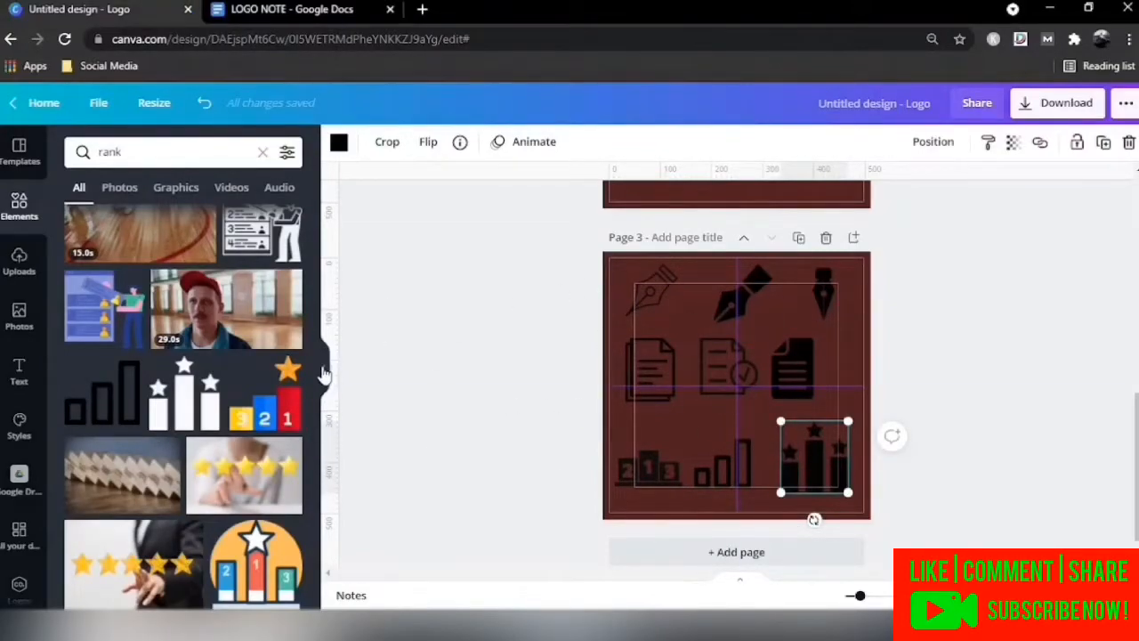
{"action": "left_click", "coordinate": [324, 374]}
Copy the solid vertical pen nib from page 3 to page 1, enlarge it and centre it on the guides.
{"action": "scroll", "coordinate": [627, 364], "scroll_direction": "down", "scroll_amount": 1}
{"action": "scroll", "coordinate": [614, 347], "scroll_direction": "up", "scroll_amount": 4}
{"action": "scroll", "coordinate": [610, 341], "scroll_direction": "down", "scroll_amount": 3}
{"action": "right_click", "coordinate": [688, 328]}
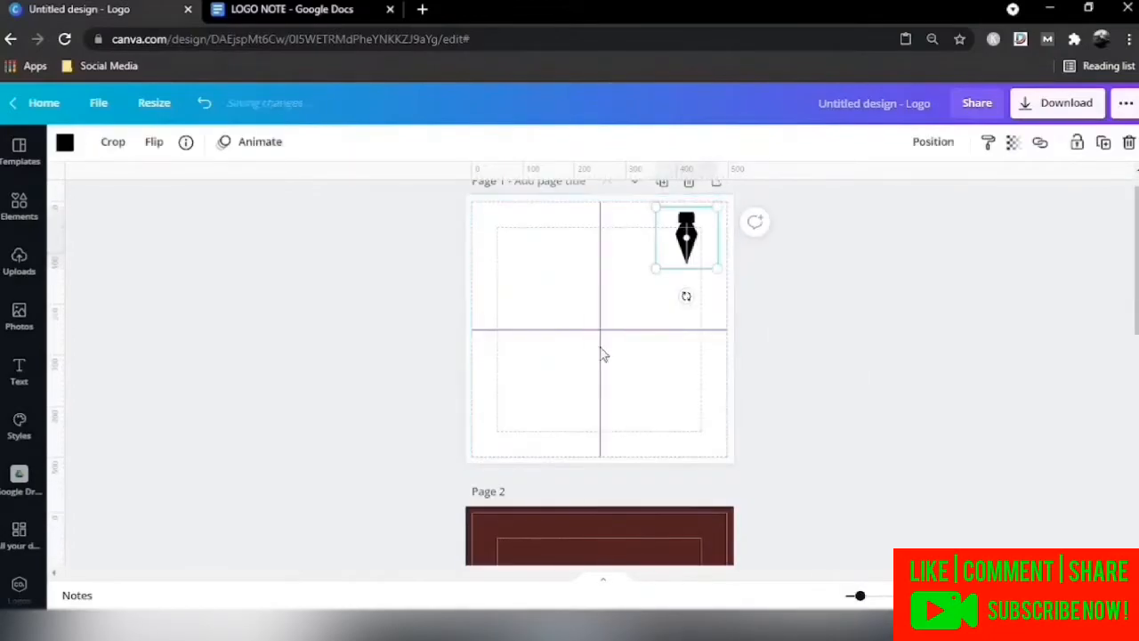
{"action": "left_click_drag", "start_coordinate": [686, 237], "coordinate": [600, 288]}
{"action": "left_click_drag", "start_coordinate": [631, 253], "coordinate": [639, 249]}
{"action": "left_click_drag", "start_coordinate": [602, 283], "coordinate": [600, 318]}
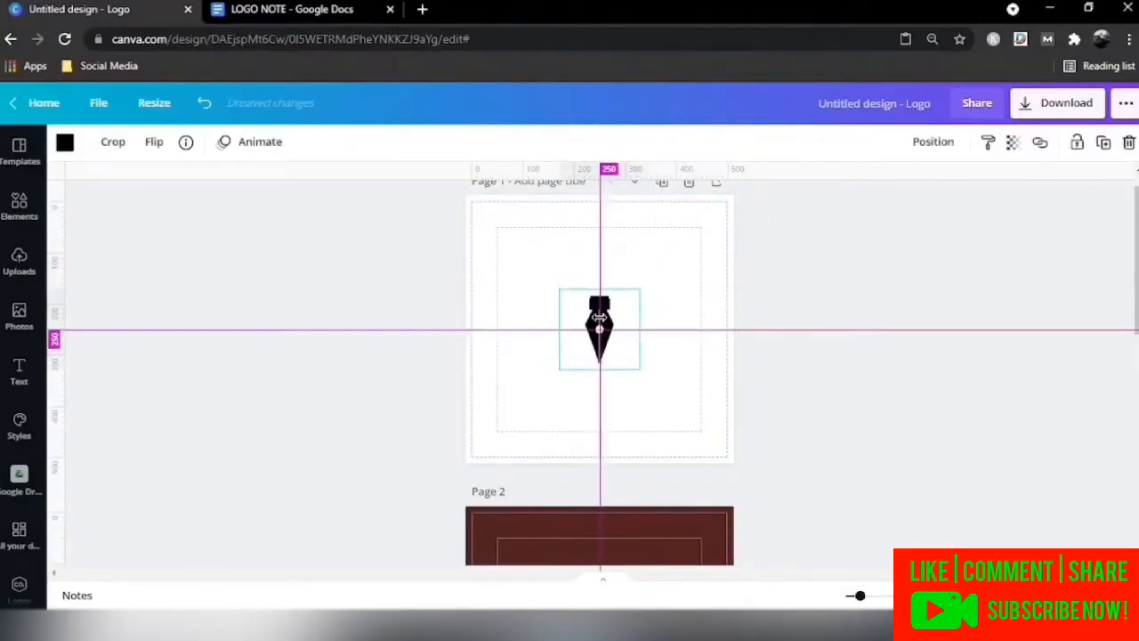
Copy the stacked-pages graphic from page 3 to page 1 and tilt it slightly to the left of the nib.
{"action": "scroll", "coordinate": [626, 400], "scroll_direction": "down", "scroll_amount": 5}
{"action": "scroll", "coordinate": [579, 373], "scroll_direction": "down", "scroll_amount": 3}
{"action": "right_click", "coordinate": [515, 329]}
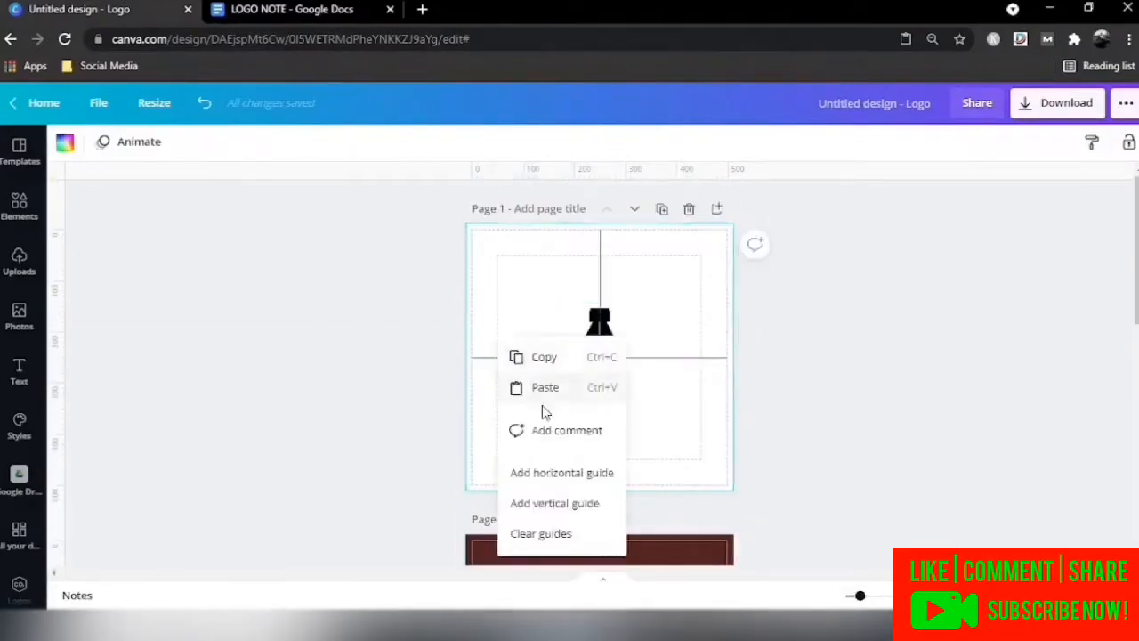
{"action": "left_click", "coordinate": [545, 387]}
{"action": "left_click_drag", "start_coordinate": [515, 342], "coordinate": [552, 365]}
{"action": "left_click_drag", "start_coordinate": [560, 436], "coordinate": [567, 437]}
Duplicate the stacked-pages graphic on page 1, flip the copy horizontally and tilt it on the right side of the nib.
{"action": "left_click_drag", "start_coordinate": [550, 381], "coordinate": [682, 381]}
{"action": "right_click", "coordinate": [545, 374]}
{"action": "left_click", "coordinate": [602, 354]}
{"action": "key", "text": "ctrl+v"}
{"action": "left_click", "coordinate": [155, 142]}
{"action": "left_click", "coordinate": [191, 182]}
{"action": "left_click_drag", "start_coordinate": [701, 437], "coordinate": [660, 439]}
{"action": "left_click_drag", "start_coordinate": [678, 381], "coordinate": [600, 416]}
Copy the starred three-bar graphic from page 3 and paste it onto page 1.
{"action": "scroll", "coordinate": [600, 347], "scroll_direction": "down", "scroll_amount": 7}
{"action": "right_click", "coordinate": [671, 443]}
{"action": "left_click", "coordinate": [721, 343]}
{"action": "scroll", "coordinate": [605, 412], "scroll_direction": "up", "scroll_amount": 7}
{"action": "key", "text": "ctrl+v"}
Resize the pen nib on page 1 and move it above the centre along the vertical guide.
{"action": "left_click_drag", "start_coordinate": [600, 307], "coordinate": [600, 267]}
{"action": "left_click_drag", "start_coordinate": [643, 311], "coordinate": [656, 330]}
{"action": "left_click_drag", "start_coordinate": [608, 282], "coordinate": [600, 288]}
{"action": "left_click_drag", "start_coordinate": [647, 234], "coordinate": [651, 237]}
{"action": "left_click_drag", "start_coordinate": [603, 269], "coordinate": [605, 292]}
Shrink the starred bar graphic and centre it directly below the pen nib's tip on page 1.
{"action": "left_click", "coordinate": [599, 419]}
{"action": "left_click_drag", "start_coordinate": [634, 445], "coordinate": [589, 378]}
{"action": "left_click_drag", "start_coordinate": [601, 307], "coordinate": [601, 295]}
{"action": "left_click_drag", "start_coordinate": [601, 385], "coordinate": [621, 394]}
{"action": "mouse_move", "coordinate": [602, 381]}
{"action": "left_mouse_down"}
{"action": "mouse_move", "coordinate": [647, 436]}
{"action": "mouse_move", "coordinate": [600, 394]}
{"action": "left_mouse_up"}
Adjust the positions of the two tilted document graphics so they flank the pen nib on page 1.
{"action": "left_click_drag", "start_coordinate": [549, 358], "coordinate": [534, 339]}
{"action": "left_click_drag", "start_coordinate": [658, 355], "coordinate": [668, 338]}
{"action": "left_click_drag", "start_coordinate": [600, 396], "coordinate": [626, 395]}
{"action": "left_click_drag", "start_coordinate": [599, 383], "coordinate": [610, 379]}
{"action": "left_click_drag", "start_coordinate": [534, 349], "coordinate": [550, 349]}
{"action": "left_click_drag", "start_coordinate": [674, 339], "coordinate": [660, 334]}
{"action": "left_click", "coordinate": [676, 434]}
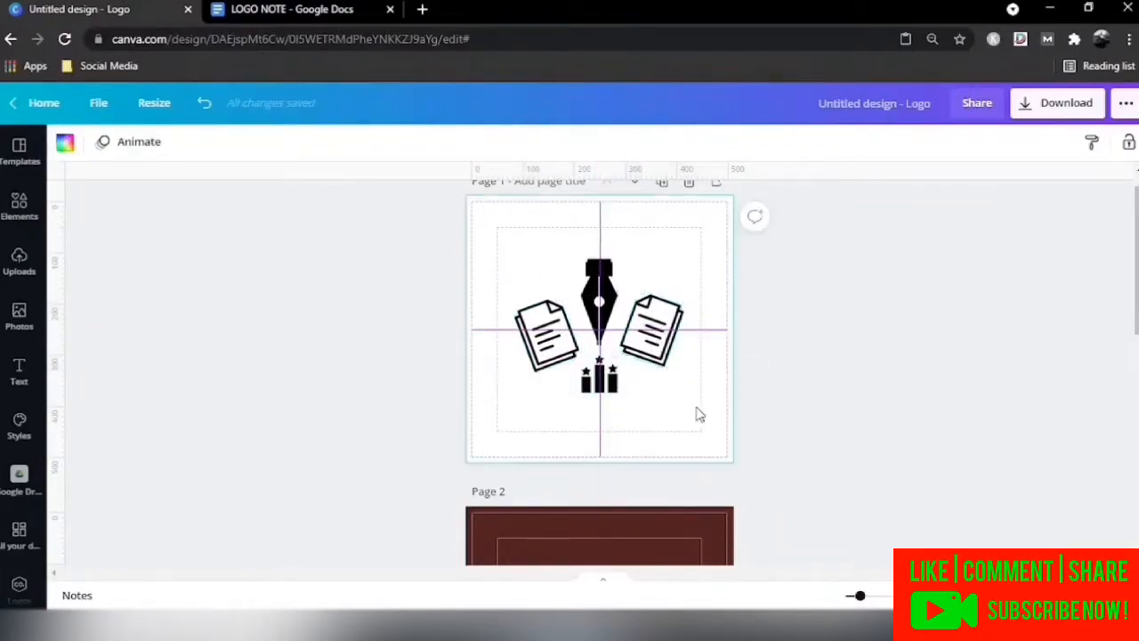
Add a heading text box to page 1 and place it above the pen nib.
{"action": "scroll", "coordinate": [558, 452], "scroll_direction": "down", "scroll_amount": 3}
{"action": "scroll", "coordinate": [611, 406], "scroll_direction": "down", "scroll_amount": 2}
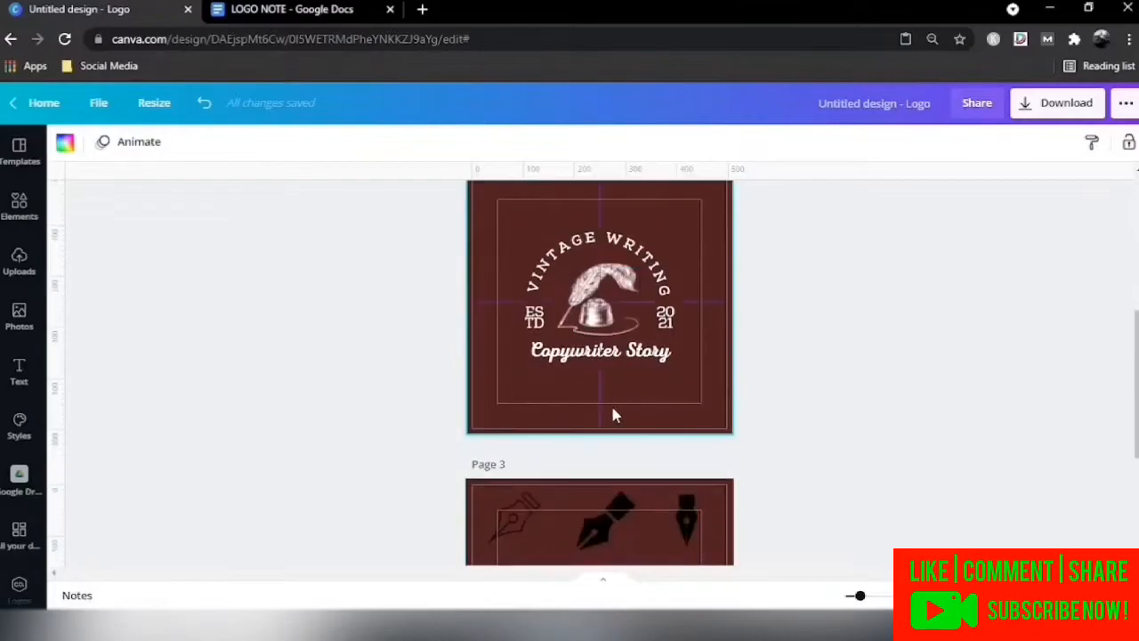
{"action": "scroll", "coordinate": [612, 405], "scroll_direction": "up", "scroll_amount": 1}
{"action": "scroll", "coordinate": [584, 347], "scroll_direction": "up", "scroll_amount": 3}
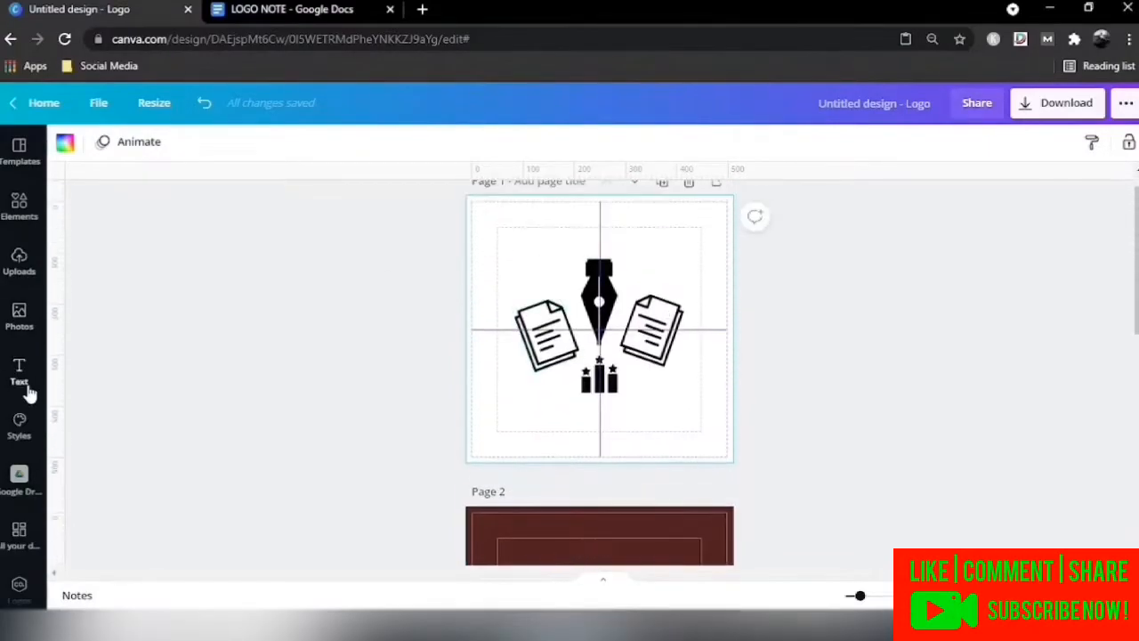
{"action": "left_click", "coordinate": [20, 372]}
{"action": "left_click", "coordinate": [147, 225]}
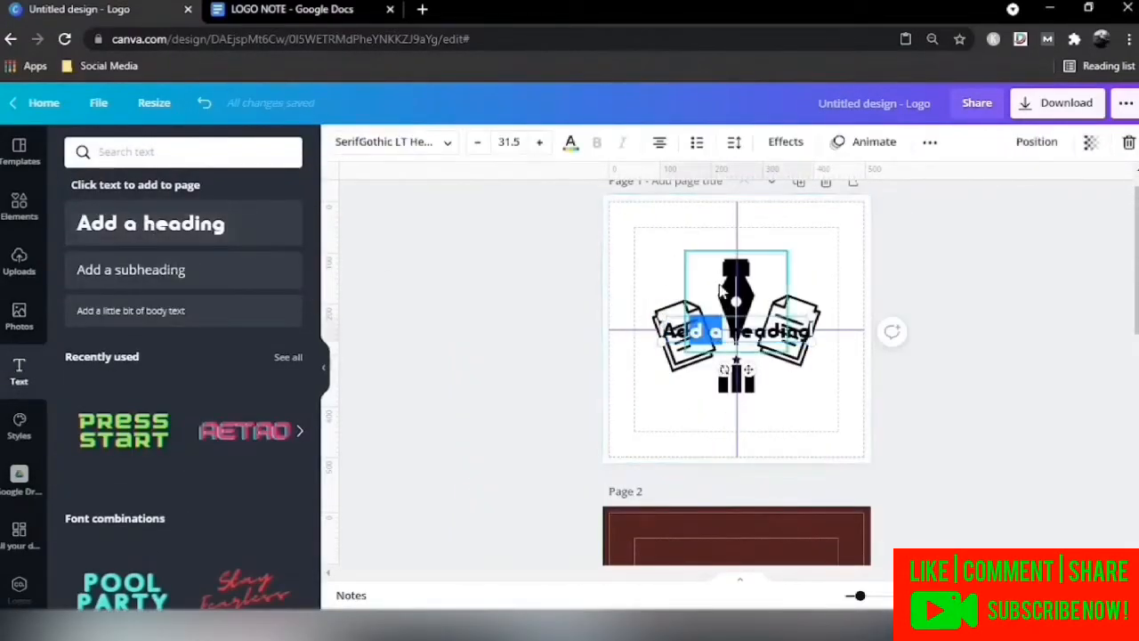
{"action": "left_click_drag", "start_coordinate": [812, 329], "coordinate": [764, 233]}
Set the heading's font to bold Nexa Slab at size 50.
{"action": "left_click", "coordinate": [449, 146]}
{"action": "left_click", "coordinate": [112, 223]}
{"action": "left_click", "coordinate": [596, 144]}
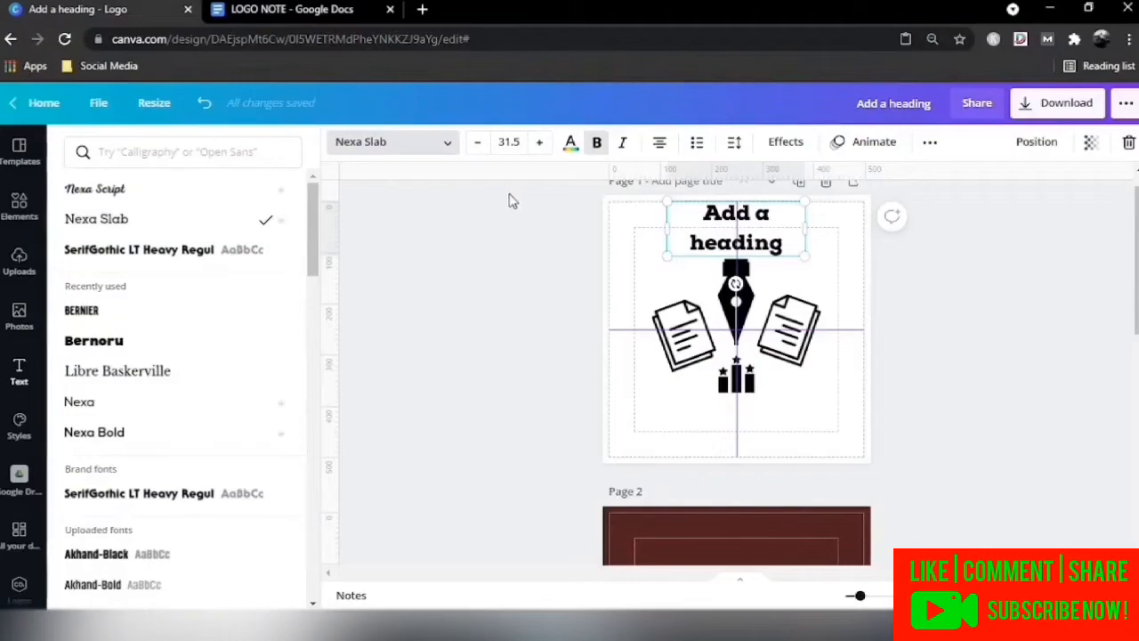
{"action": "left_click", "coordinate": [509, 141]}
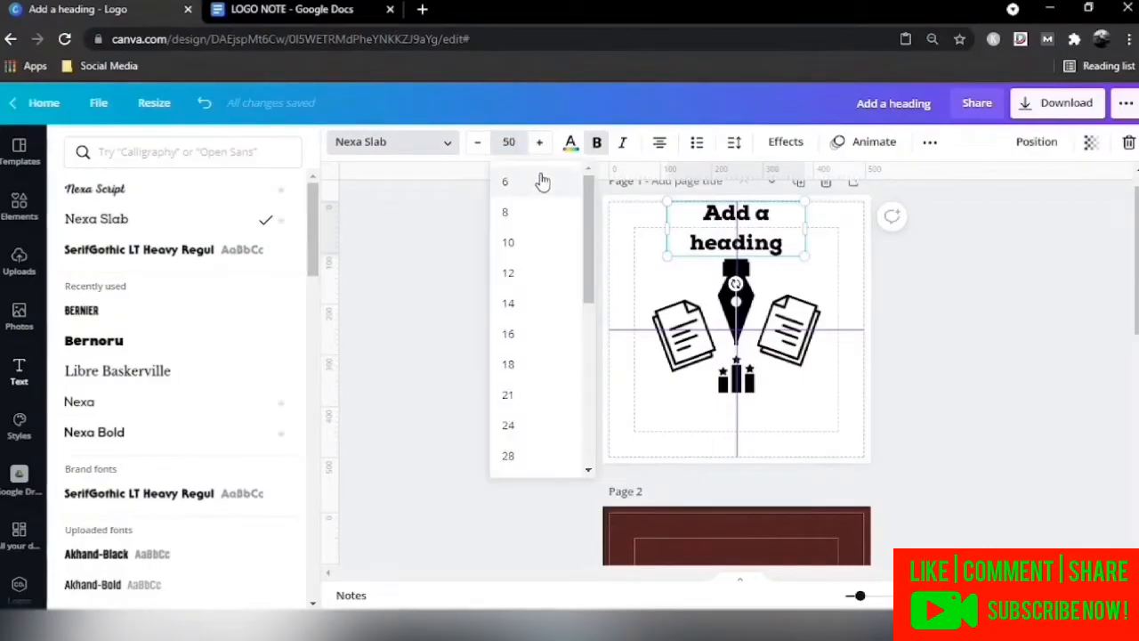
{"action": "left_click", "coordinate": [438, 229]}
Replace the heading's placeholder text with "360° WRITERS" copied from the LOGO NOTE document.
{"action": "double_click", "coordinate": [717, 234]}
{"action": "key", "text": "BackSpace"}
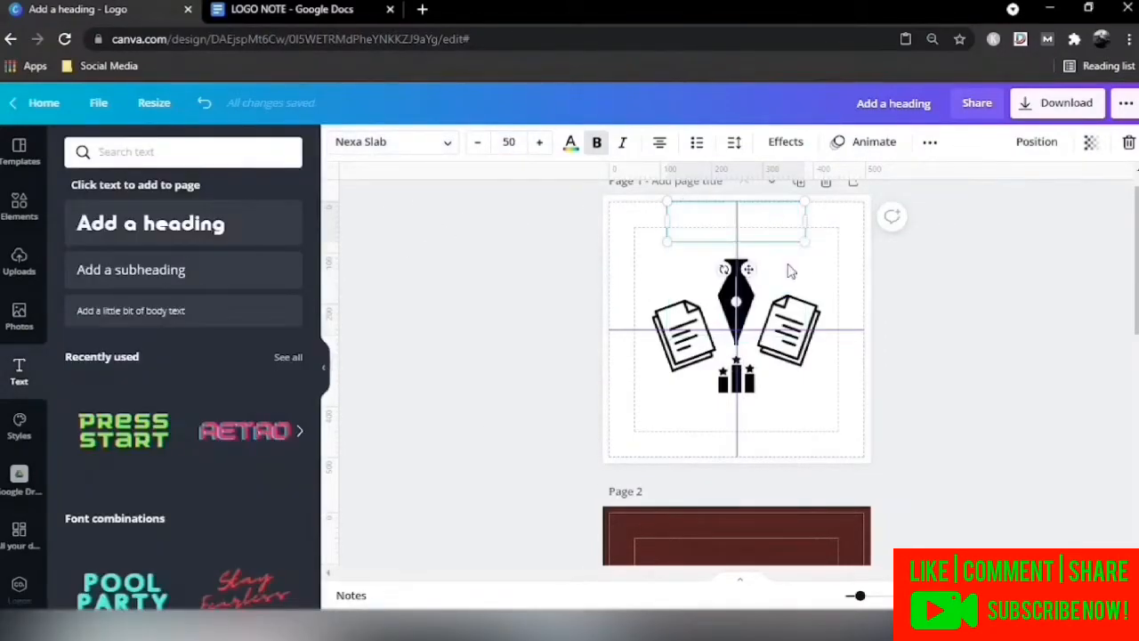
{"action": "left_click", "coordinate": [291, 9]}
{"action": "left_click_drag", "start_coordinate": [512, 224], "coordinate": [420, 230]}
{"action": "key", "text": "ctrl+c"}
{"action": "left_click", "coordinate": [107, 9]}
{"action": "key", "text": "ctrl+v"}
{"action": "left_click", "coordinate": [323, 367]}
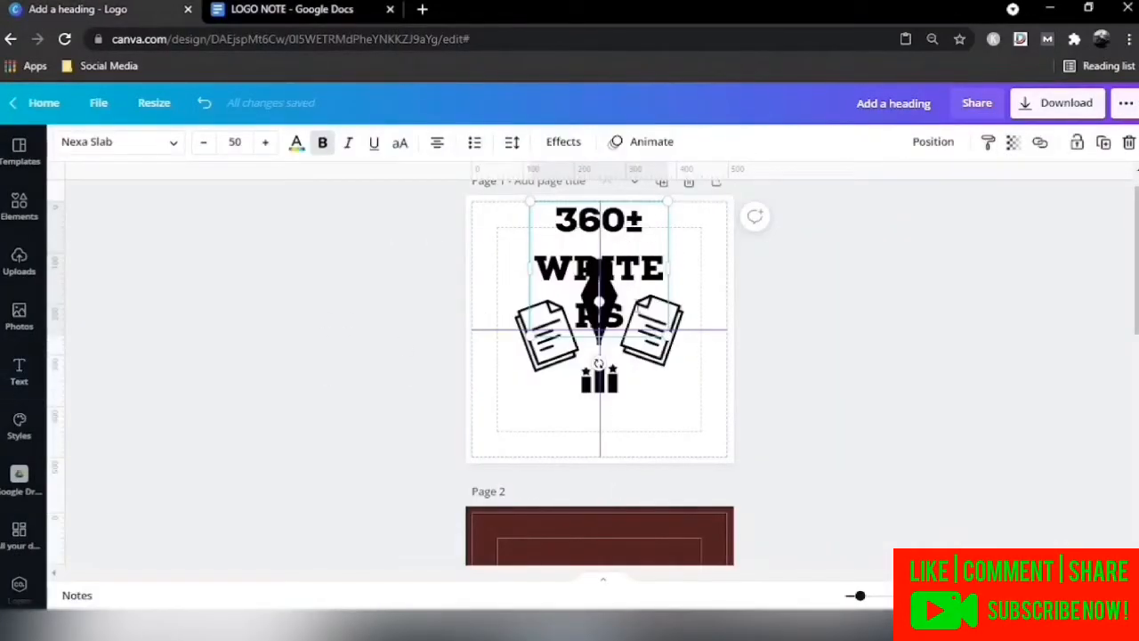
Change the heading's font to Bernier and fit its text box on one line at the top of the inner guide frame.
{"action": "left_click", "coordinate": [119, 141]}
{"action": "left_click", "coordinate": [81, 280]}
{"action": "left_click_drag", "start_coordinate": [806, 291], "coordinate": [831, 229]}
{"action": "left_click_drag", "start_coordinate": [702, 214], "coordinate": [733, 227]}
{"action": "left_click", "coordinate": [669, 213]}
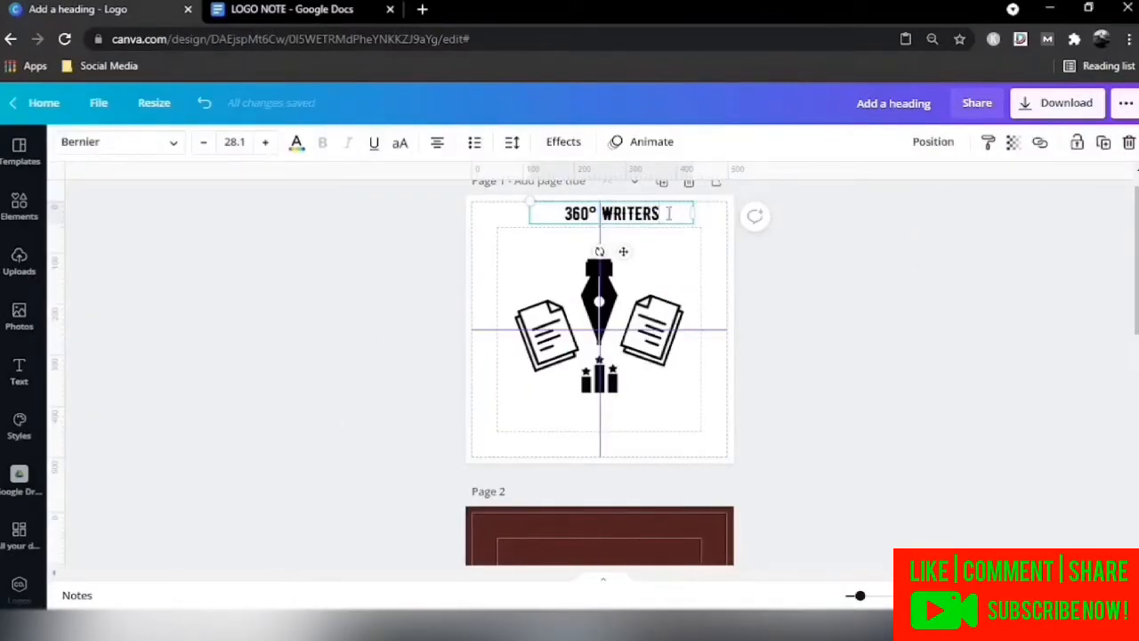
{"action": "left_click_drag", "start_coordinate": [692, 213], "coordinate": [686, 236]}
{"action": "triple_click", "coordinate": [672, 214]}
{"action": "left_click", "coordinate": [679, 258]}
Try a font size of 50 for the 360° WRITERS heading and adjust its text box.
{"action": "left_click", "coordinate": [235, 142]}
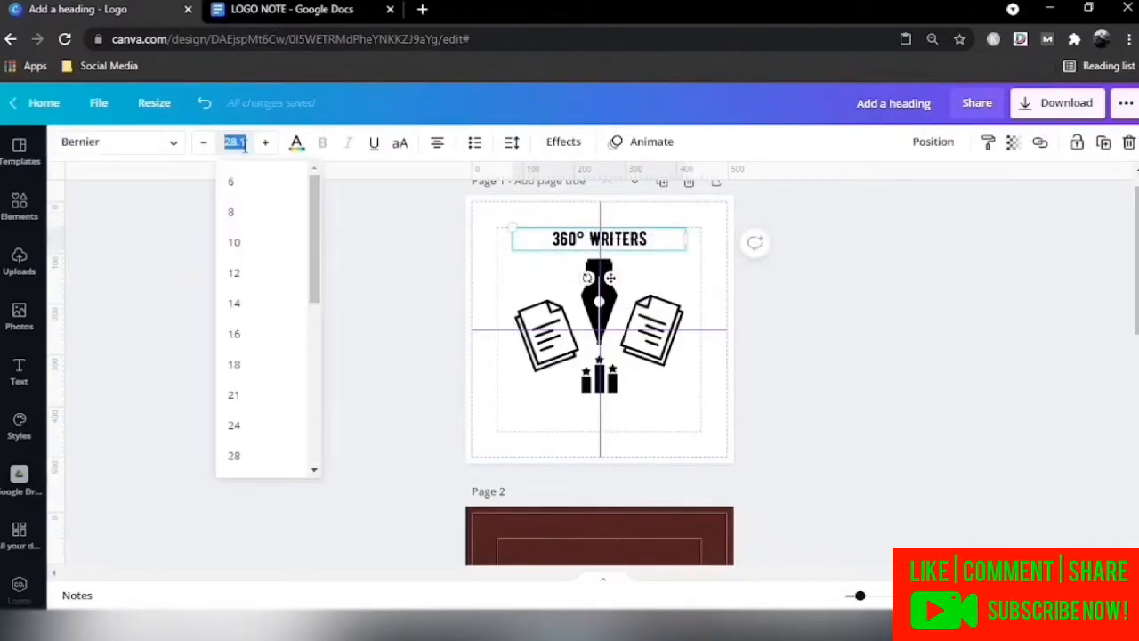
{"action": "type", "text": "50"}
{"action": "key", "text": "Return"}
{"action": "left_click_drag", "start_coordinate": [684, 272], "coordinate": [682, 263]}
{"action": "left_click_drag", "start_coordinate": [617, 249], "coordinate": [620, 249]}
Set the 360° WRITERS heading to font size 45 and adjust its letter spacing.
{"action": "left_click", "coordinate": [235, 142]}
{"action": "type", "text": "45"}
{"action": "key", "text": "Return"}
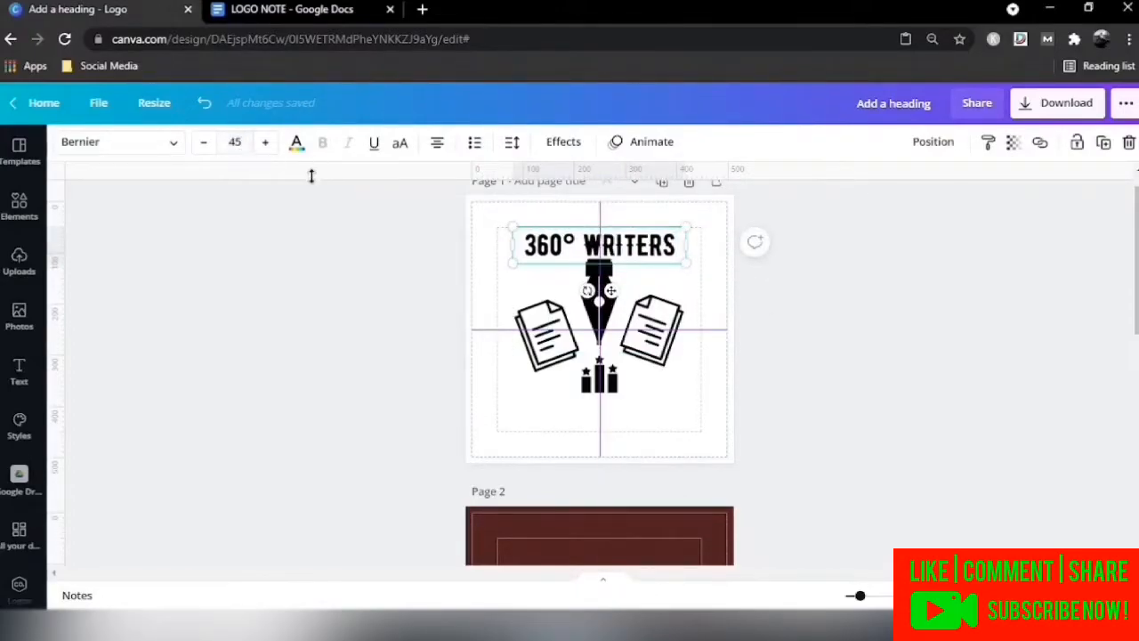
{"action": "left_click", "coordinate": [513, 145]}
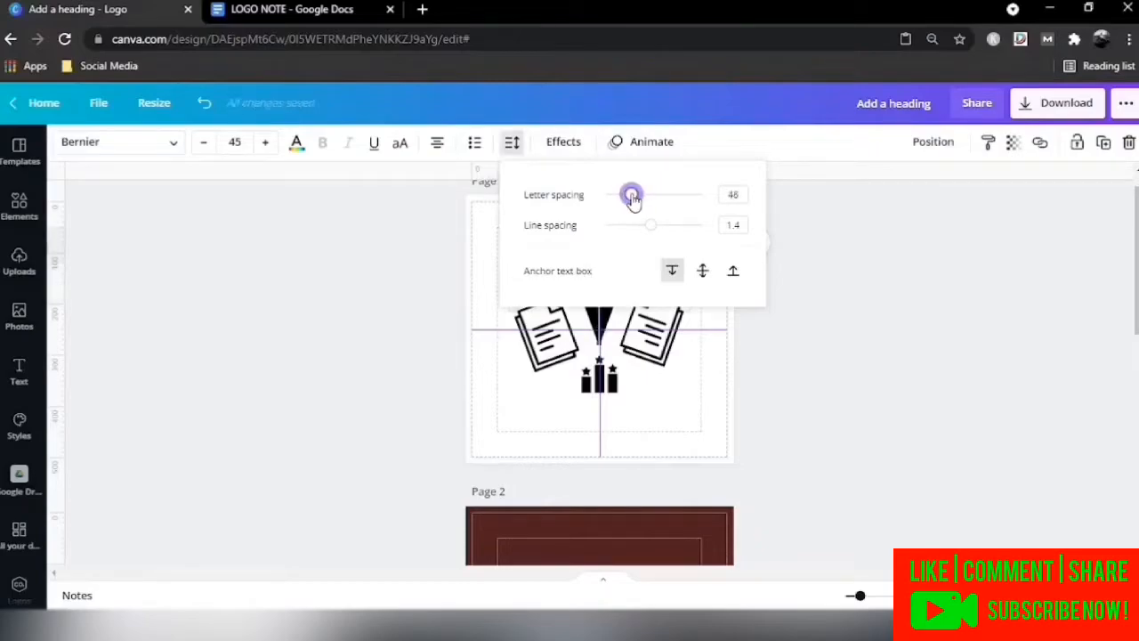
{"action": "left_click", "coordinate": [880, 254]}
Apply the Curve shape effect to the 360° WRITERS heading with a curve value of 78.
{"action": "left_click", "coordinate": [563, 143]}
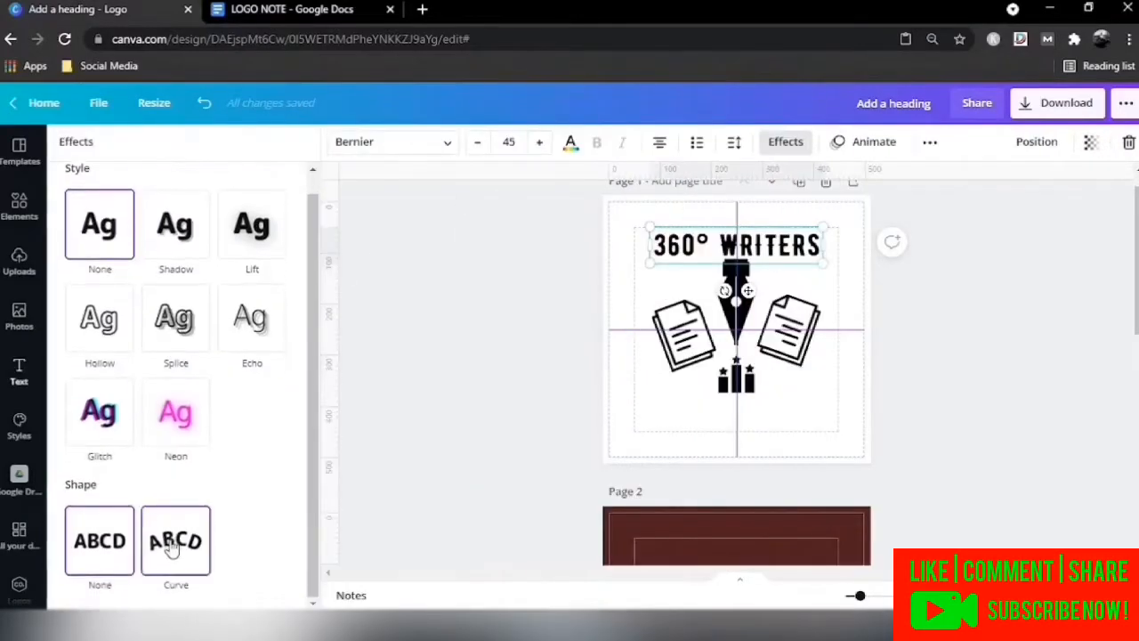
{"action": "left_click", "coordinate": [174, 539]}
{"action": "left_click_drag", "start_coordinate": [279, 584], "coordinate": [264, 584]}
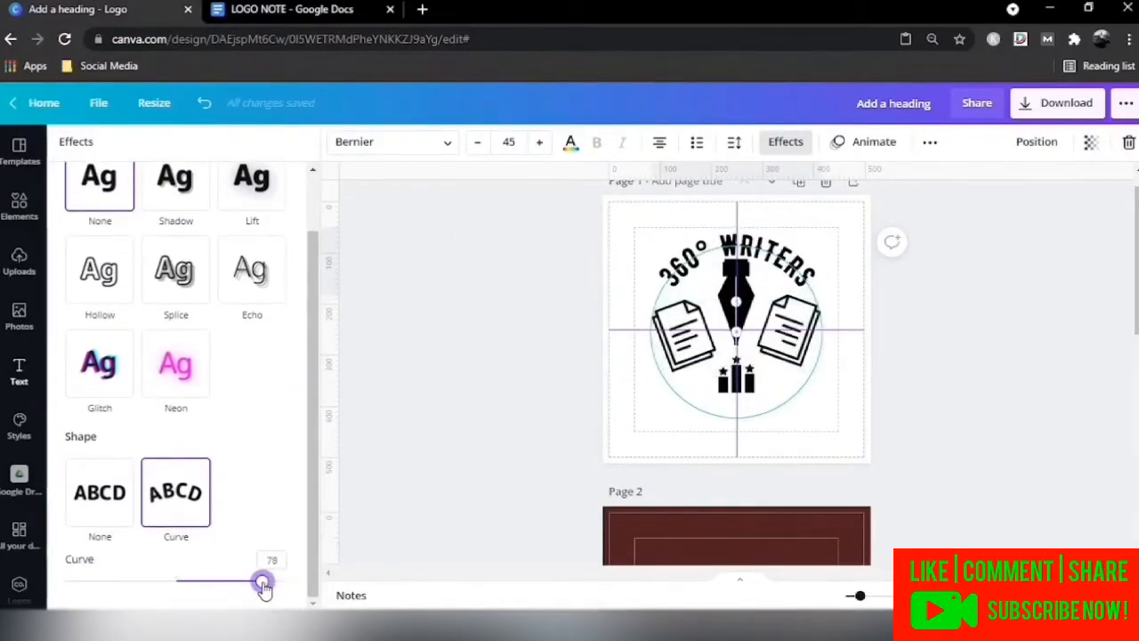
{"action": "left_click", "coordinate": [732, 144]}
{"action": "left_click", "coordinate": [870, 331]}
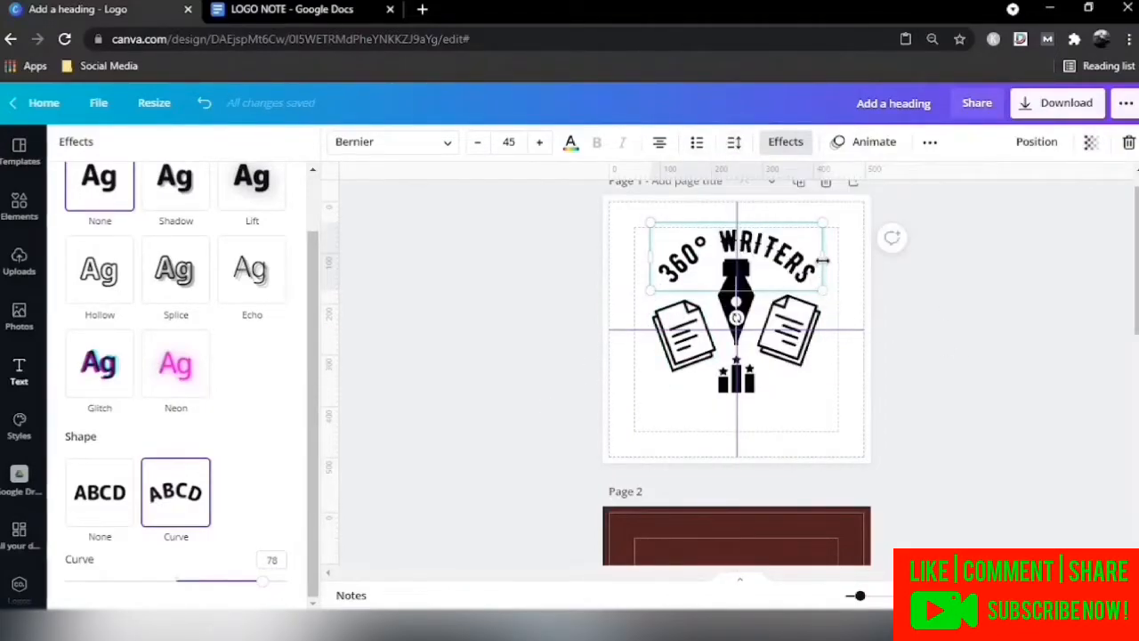
Enlarge the curved heading to size 48, centre it horizontally, and place the pen graphic slightly lower beneath it.
{"action": "left_click", "coordinate": [499, 294]}
{"action": "left_click", "coordinate": [505, 256]}
{"action": "left_click_drag", "start_coordinate": [684, 291], "coordinate": [692, 298]}
{"action": "left_click_drag", "start_coordinate": [613, 247], "coordinate": [643, 261]}
{"action": "left_click", "coordinate": [826, 333]}
{"action": "left_click", "coordinate": [612, 299]}
{"action": "left_click", "coordinate": [623, 258]}
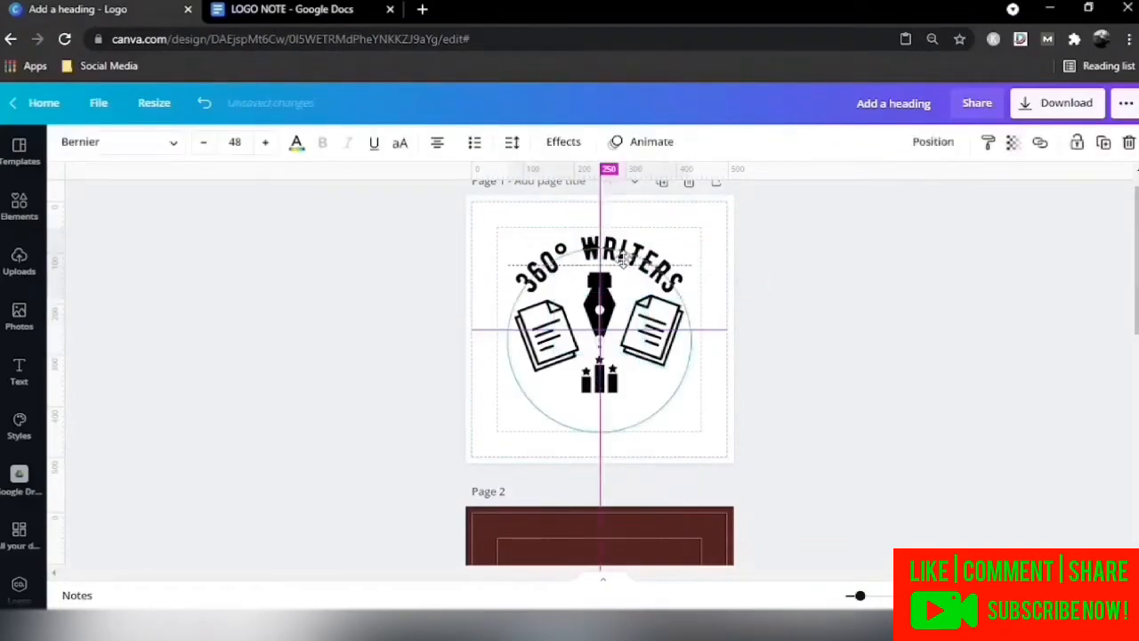
{"action": "left_click", "coordinate": [847, 346]}
Add a subheading text centred below the ranking graphic.
{"action": "left_click", "coordinate": [19, 370]}
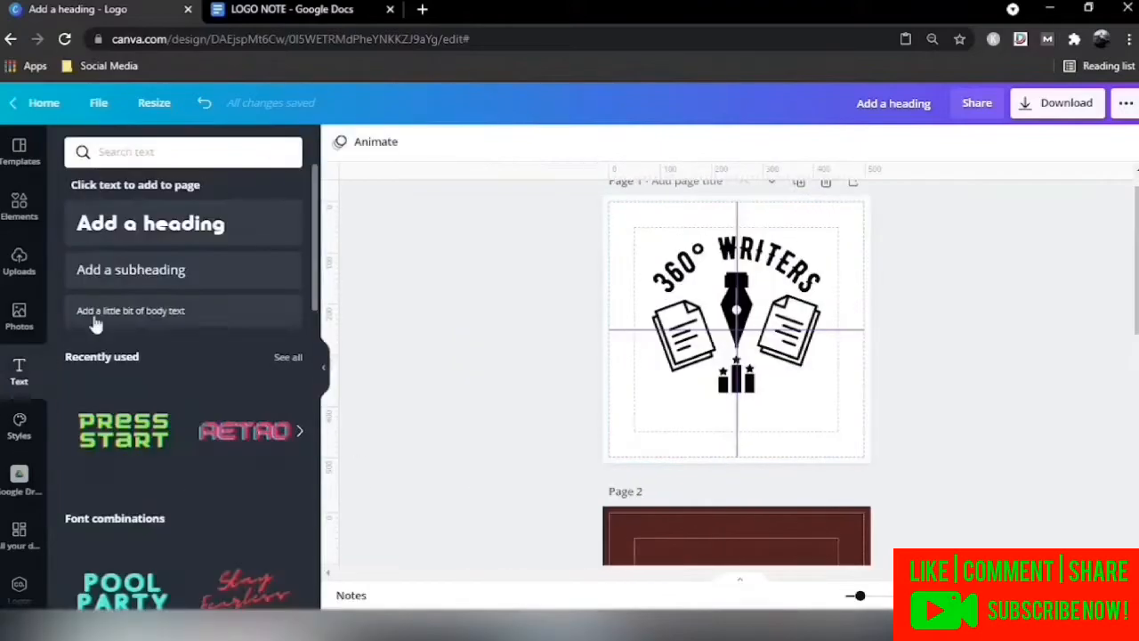
{"action": "left_click_drag", "start_coordinate": [251, 271], "coordinate": [849, 333]}
{"action": "left_click", "coordinate": [768, 335]}
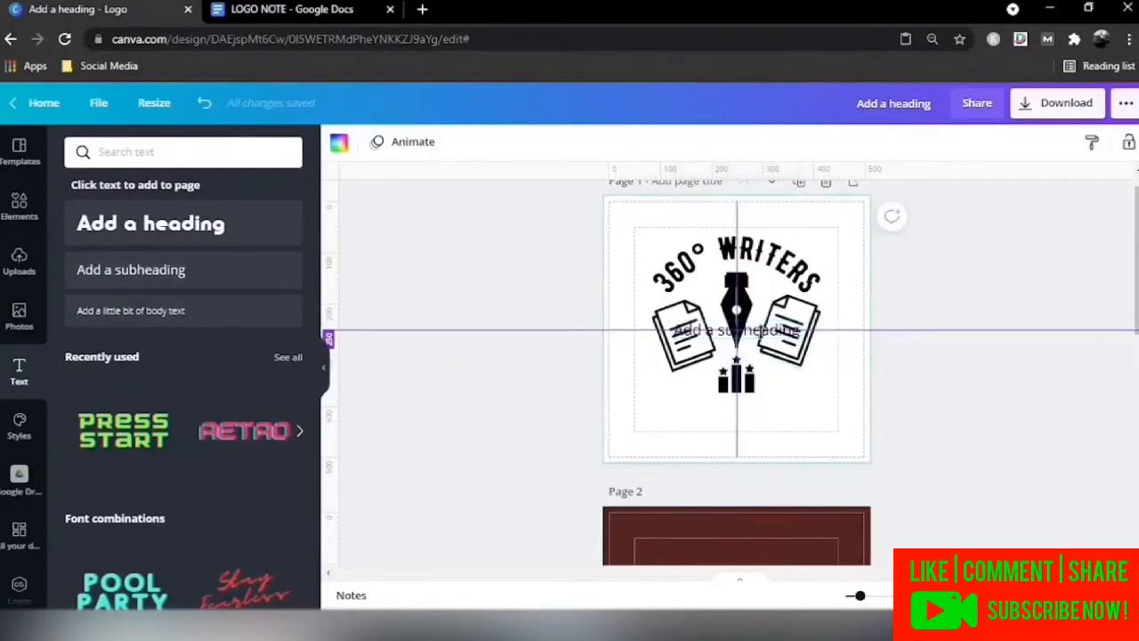
{"action": "left_click_drag", "start_coordinate": [754, 347], "coordinate": [753, 425]}
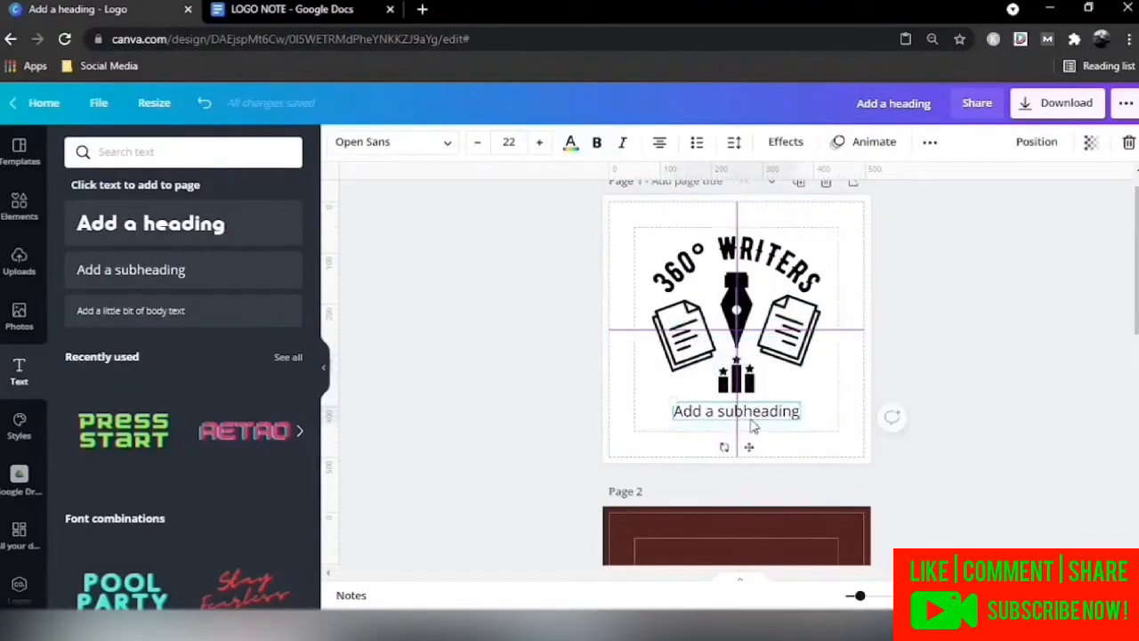
Replace the subheading's placeholder with "WE WRITE TO RANK" copied from the LOGO NOTE document.
{"action": "left_click", "coordinate": [324, 367]}
{"action": "double_click", "coordinate": [623, 417]}
{"action": "key", "text": "ctrl+Tab"}
{"action": "left_click_drag", "start_coordinate": [599, 283], "coordinate": [431, 284]}
{"action": "key", "text": "ctrl+c"}
{"action": "key", "text": "ctrl+Tab"}
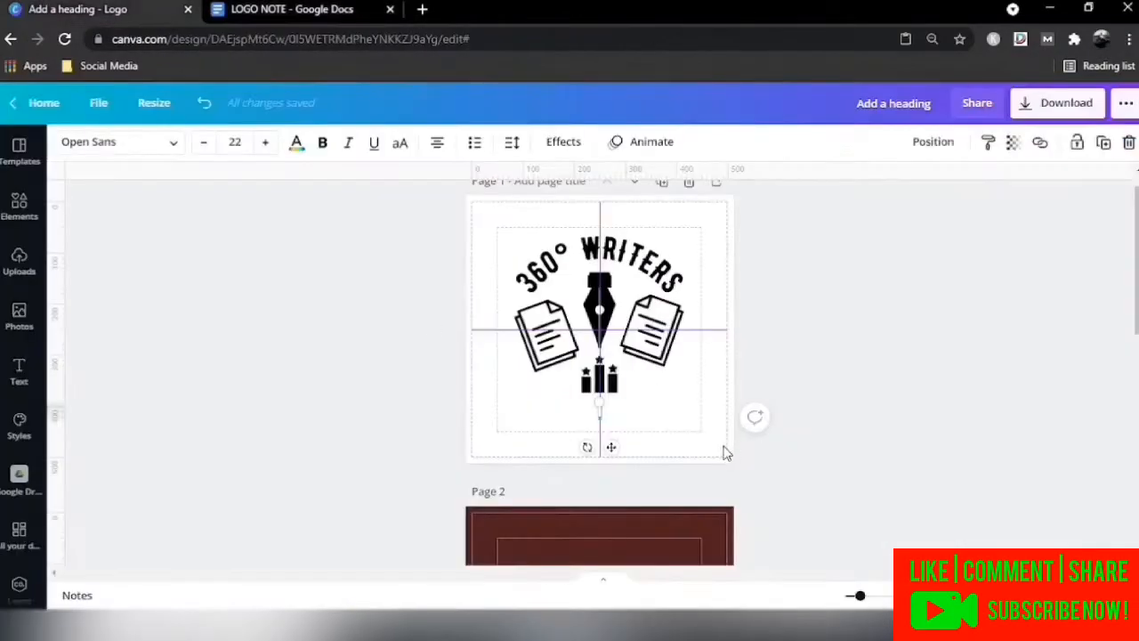
{"action": "key", "text": "ctrl+v"}
Format the WE WRITE TO RANK subtitle in Bernier at size 35 with letter spacing 75.
{"action": "left_click", "coordinate": [171, 143]}
{"action": "left_click", "coordinate": [222, 189]}
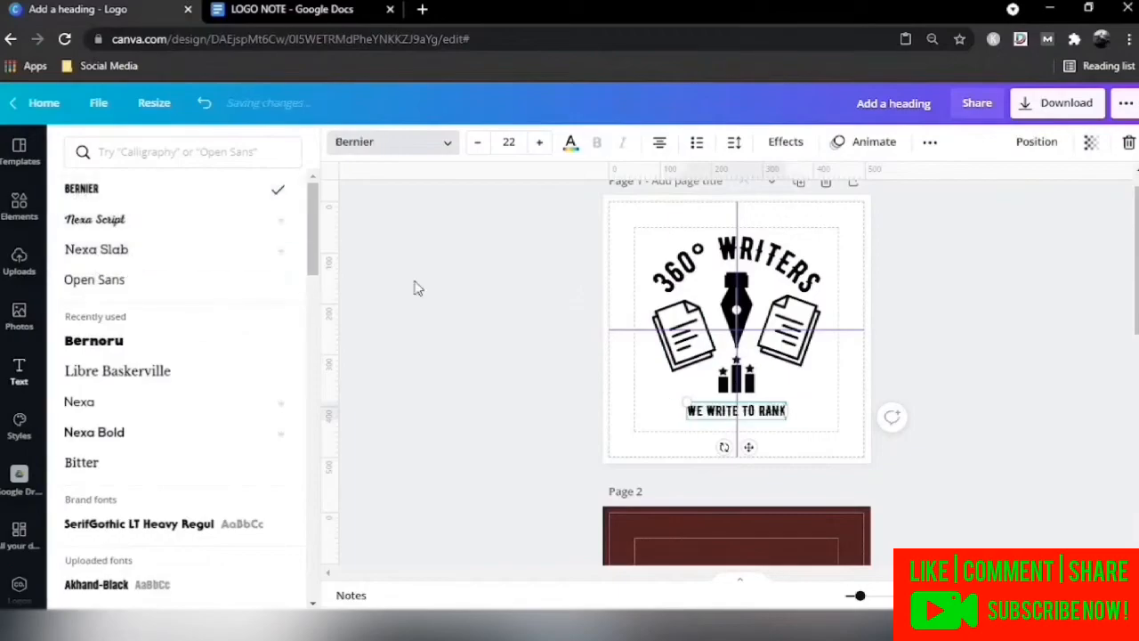
{"action": "left_click", "coordinate": [541, 145]}
{"action": "left_click", "coordinate": [541, 145]}
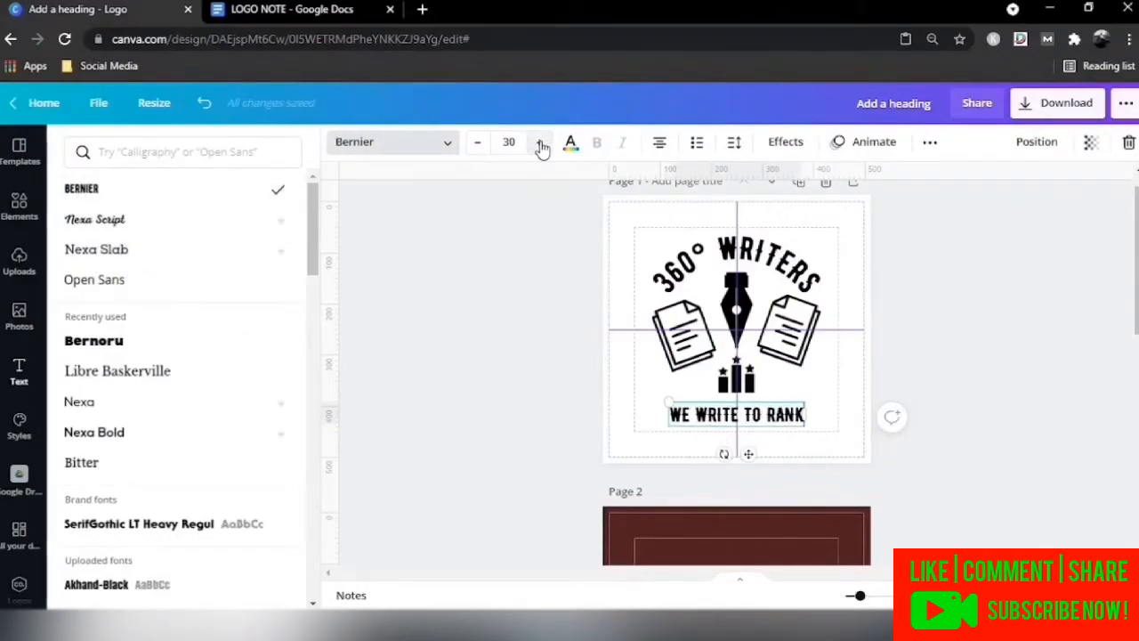
{"action": "left_click", "coordinate": [734, 141]}
{"action": "left_click_drag", "start_coordinate": [849, 195], "coordinate": [859, 200]}
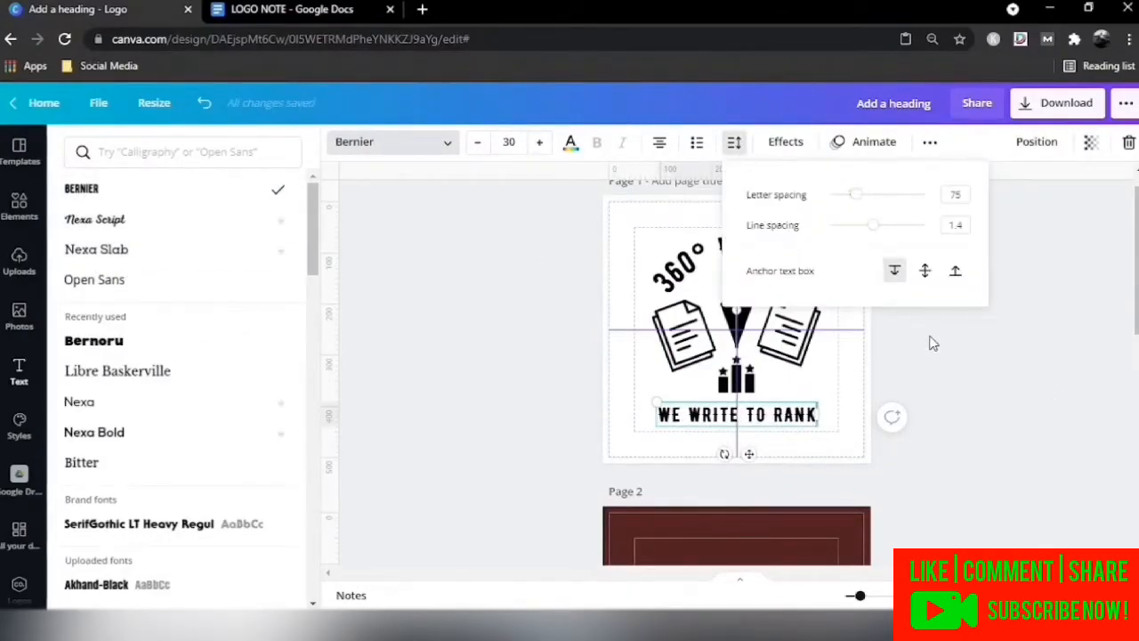
{"action": "left_click", "coordinate": [540, 141]}
{"action": "left_click", "coordinate": [539, 141]}
{"action": "left_click", "coordinate": [539, 141]}
{"action": "left_click", "coordinate": [540, 142]}
{"action": "left_click", "coordinate": [539, 142]}
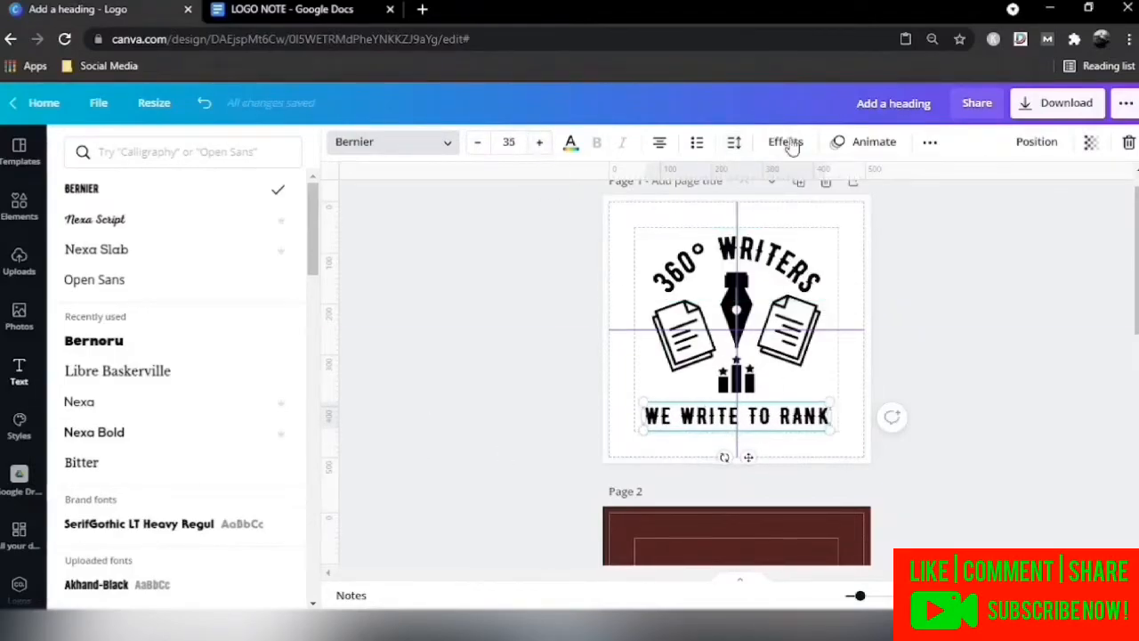
Curve the WE WRITE TO RANK subtitle upward at its ends with a curve value of -65 and position it beneath the graphics.
{"action": "left_click", "coordinate": [785, 142]}
{"action": "left_click", "coordinate": [175, 559]}
{"action": "left_click_drag", "start_coordinate": [231, 581], "coordinate": [107, 534]}
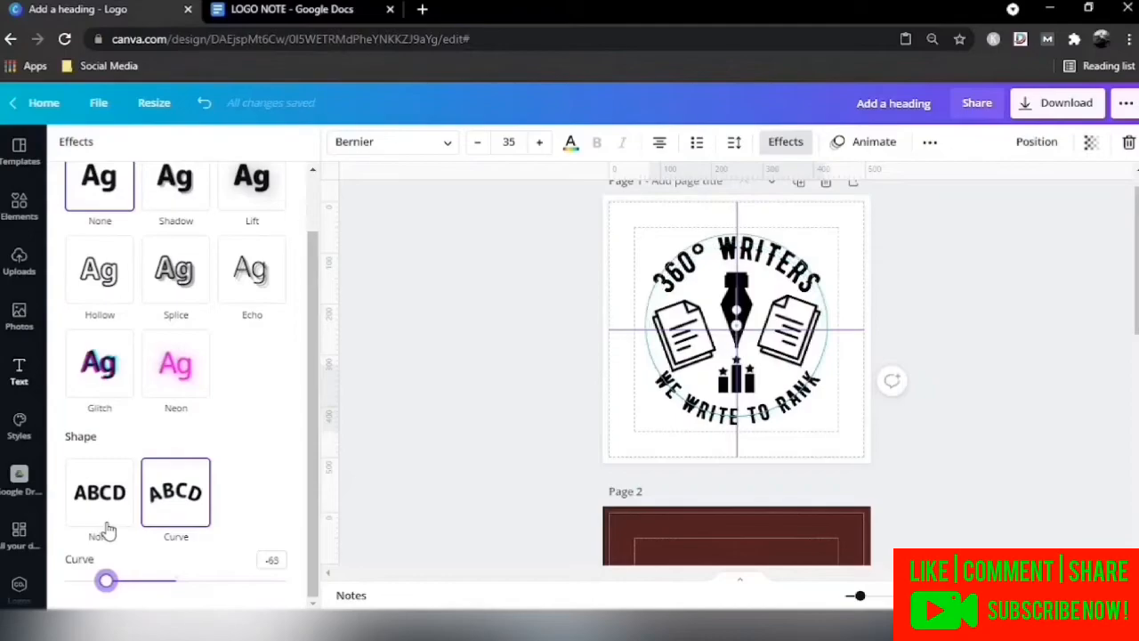
{"action": "left_click_drag", "start_coordinate": [701, 418], "coordinate": [702, 421]}
{"action": "left_click", "coordinate": [979, 363]}
Set the curved 360° WRITERS heading's font size to 45.
{"action": "left_click", "coordinate": [558, 236]}
{"action": "left_click", "coordinate": [266, 142]}
{"action": "left_click", "coordinate": [266, 141]}
{"action": "left_click", "coordinate": [203, 142]}
{"action": "left_click", "coordinate": [203, 141]}
{"action": "left_click", "coordinate": [203, 141]}
{"action": "left_click", "coordinate": [203, 142]}
{"action": "left_click", "coordinate": [203, 141]}
Set the curved heading's letter spacing to 70 and reposition it above the pen.
{"action": "left_click", "coordinate": [511, 142]}
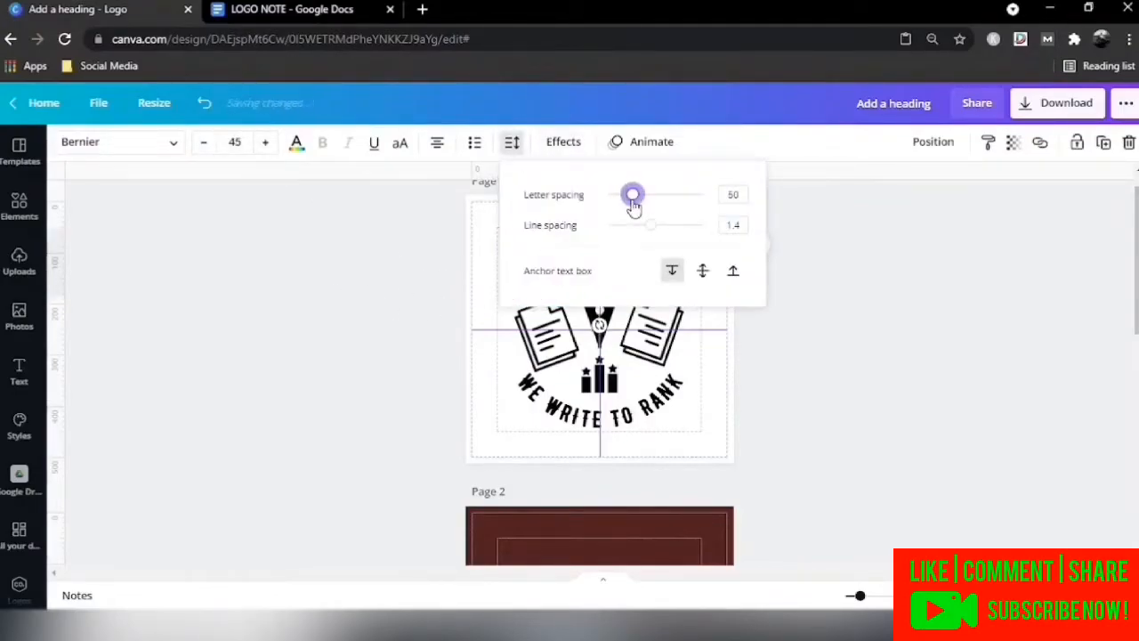
{"action": "left_click", "coordinate": [876, 303]}
{"action": "left_click", "coordinate": [674, 274]}
{"action": "left_click", "coordinate": [511, 142]}
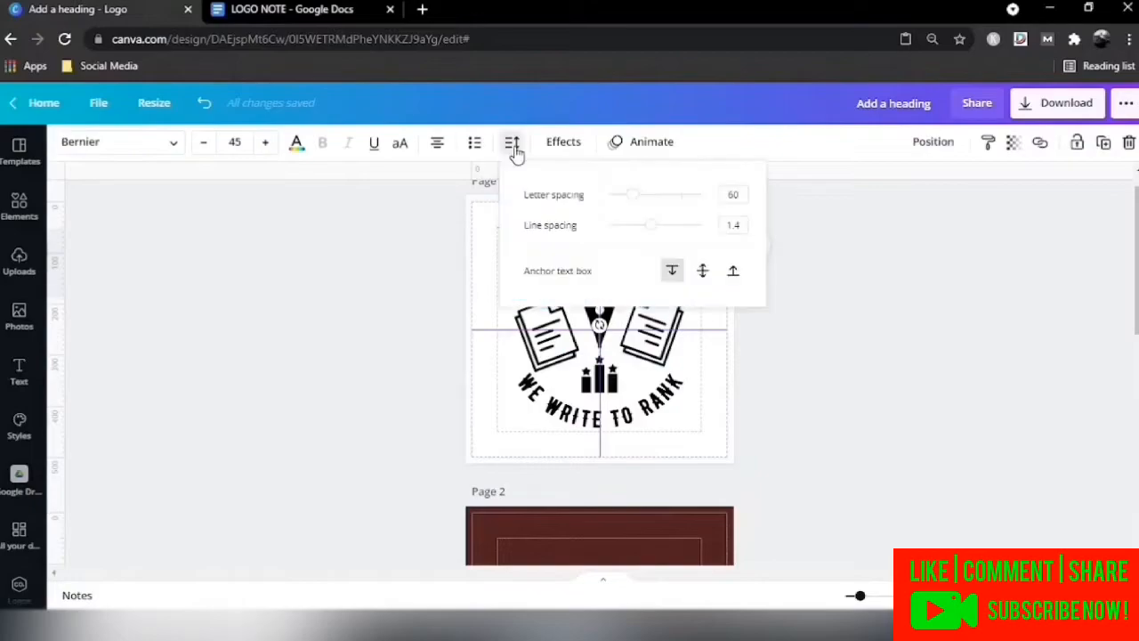
{"action": "left_click", "coordinate": [933, 323]}
{"action": "left_click_drag", "start_coordinate": [579, 287], "coordinate": [618, 257]}
{"action": "left_click", "coordinate": [513, 143]}
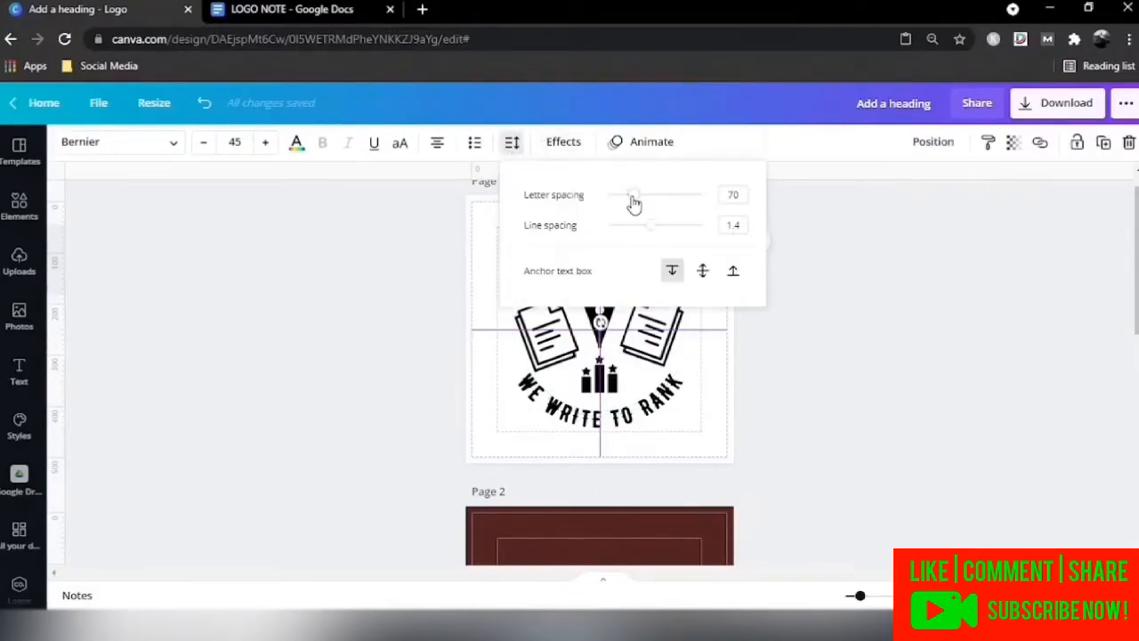
{"action": "left_click", "coordinate": [917, 310]}
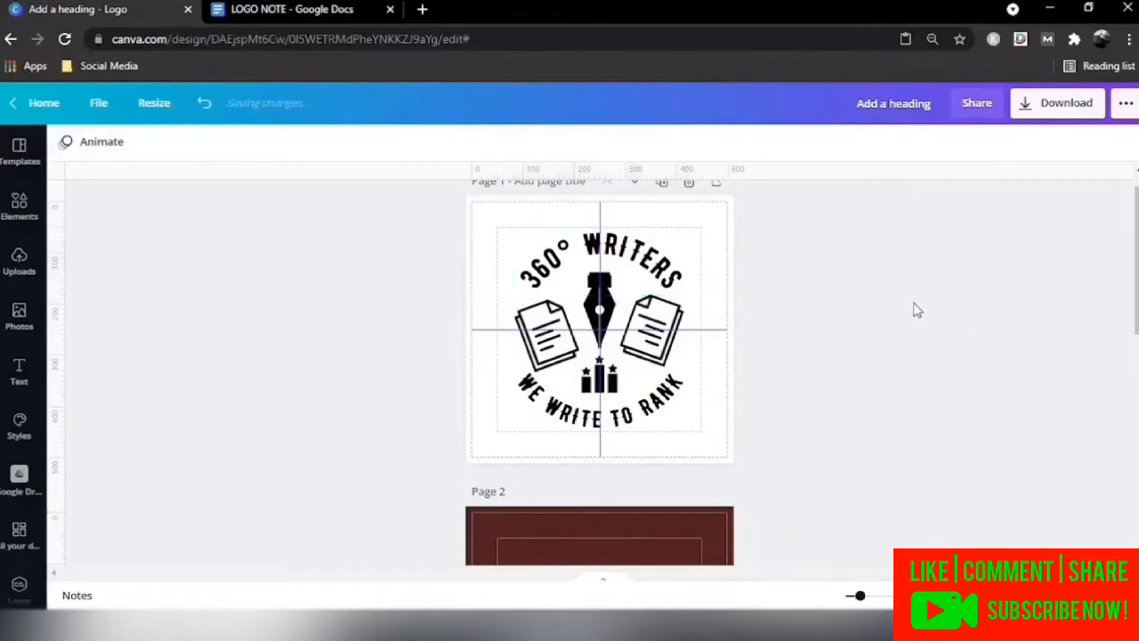
Fine-tune the placement of the curved heading and subtitle around the page centre.
{"action": "left_click", "coordinate": [612, 420]}
{"action": "left_click_drag", "start_coordinate": [626, 419], "coordinate": [623, 396]}
{"action": "left_click", "coordinate": [621, 257]}
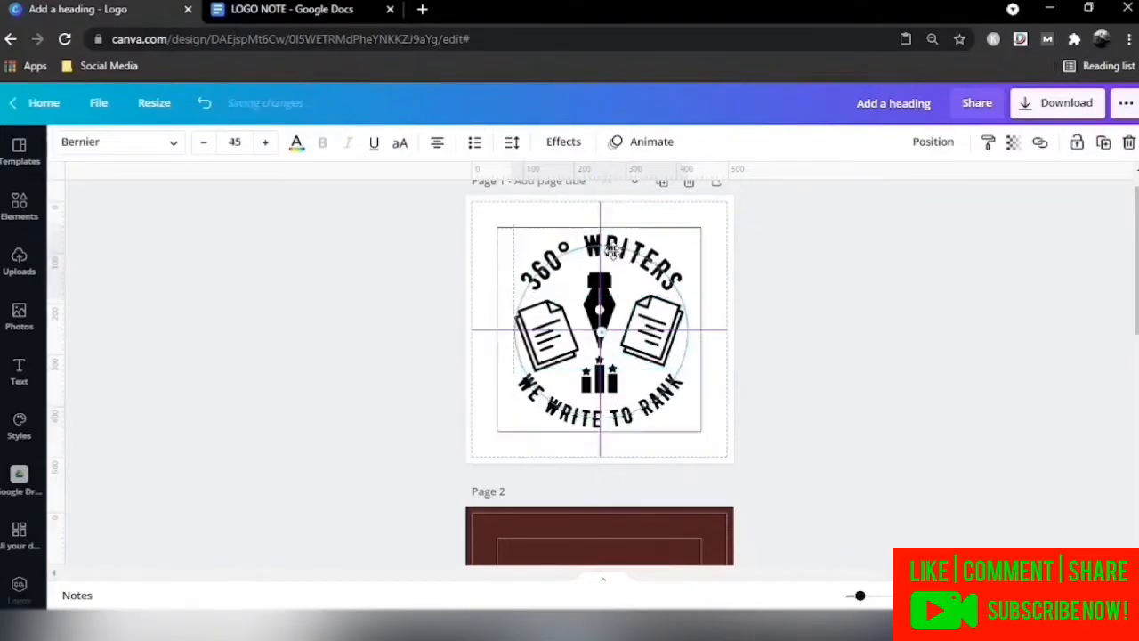
{"action": "key", "text": "Escape"}
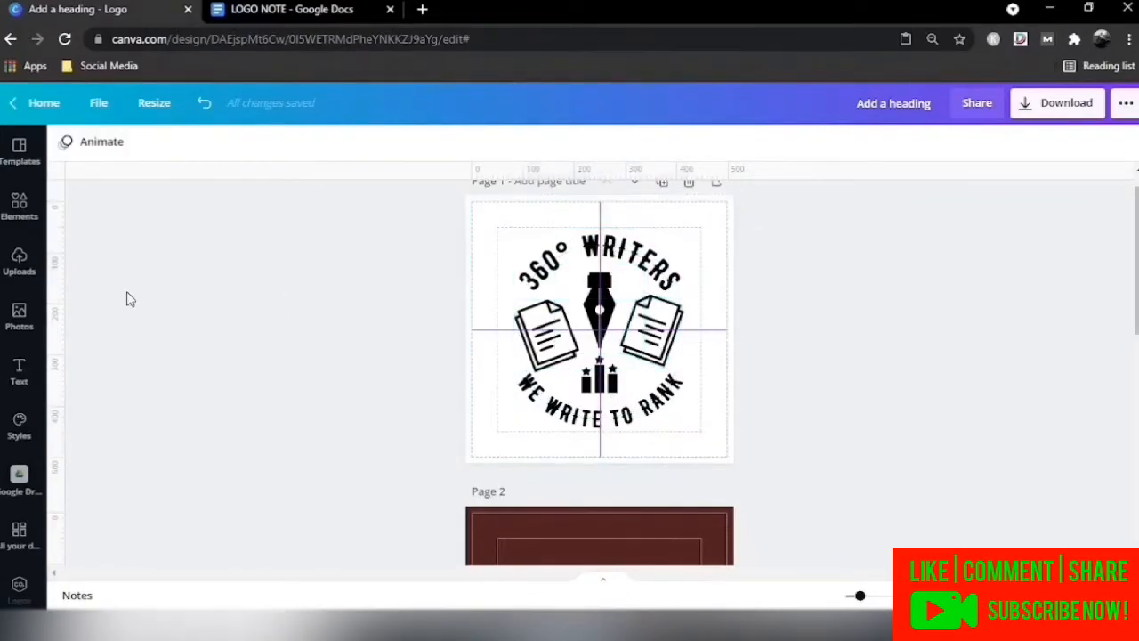
Place a circle shape over the middle of the logo and colour it blue as an alignment aid.
{"action": "left_click", "coordinate": [19, 206]}
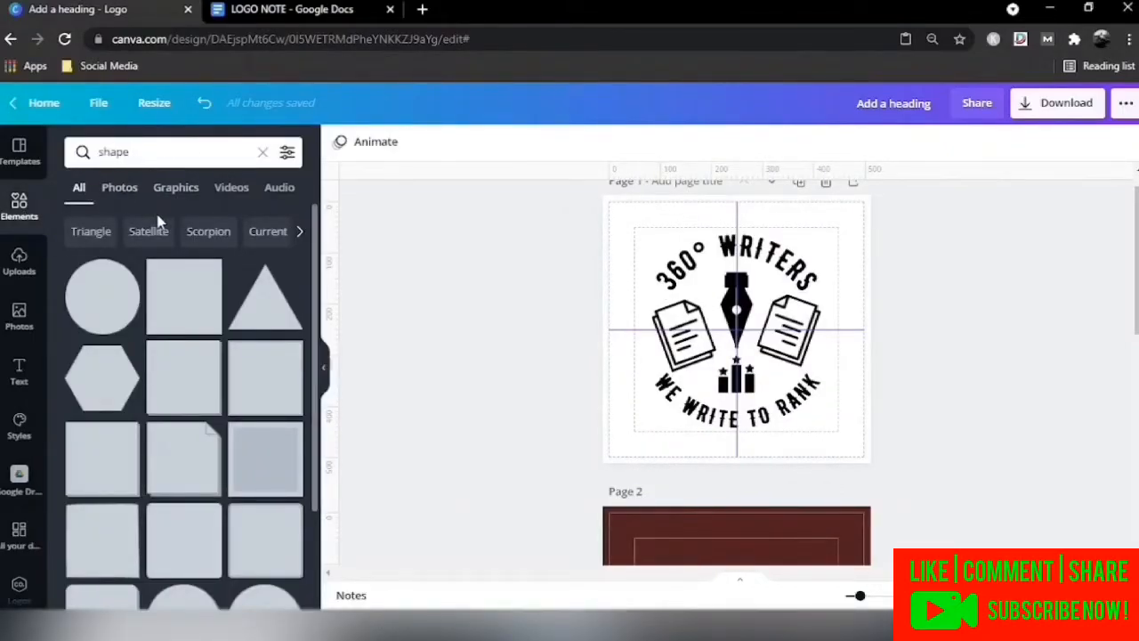
{"action": "left_click_drag", "start_coordinate": [101, 288], "coordinate": [725, 315]}
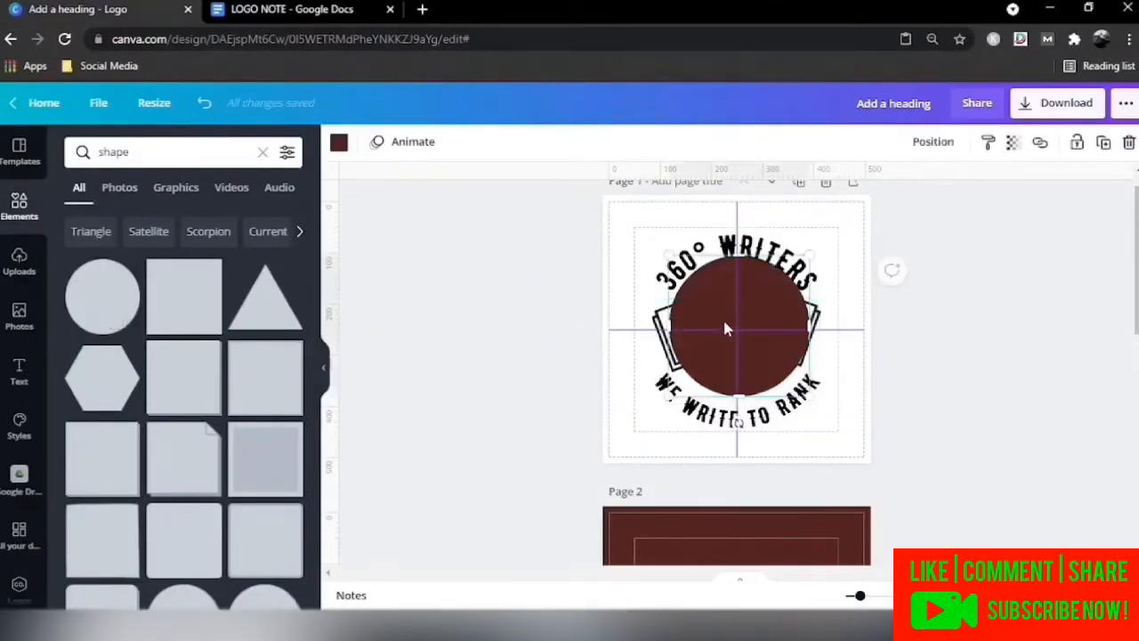
{"action": "left_click", "coordinate": [338, 143]}
{"action": "left_click", "coordinate": [245, 458]}
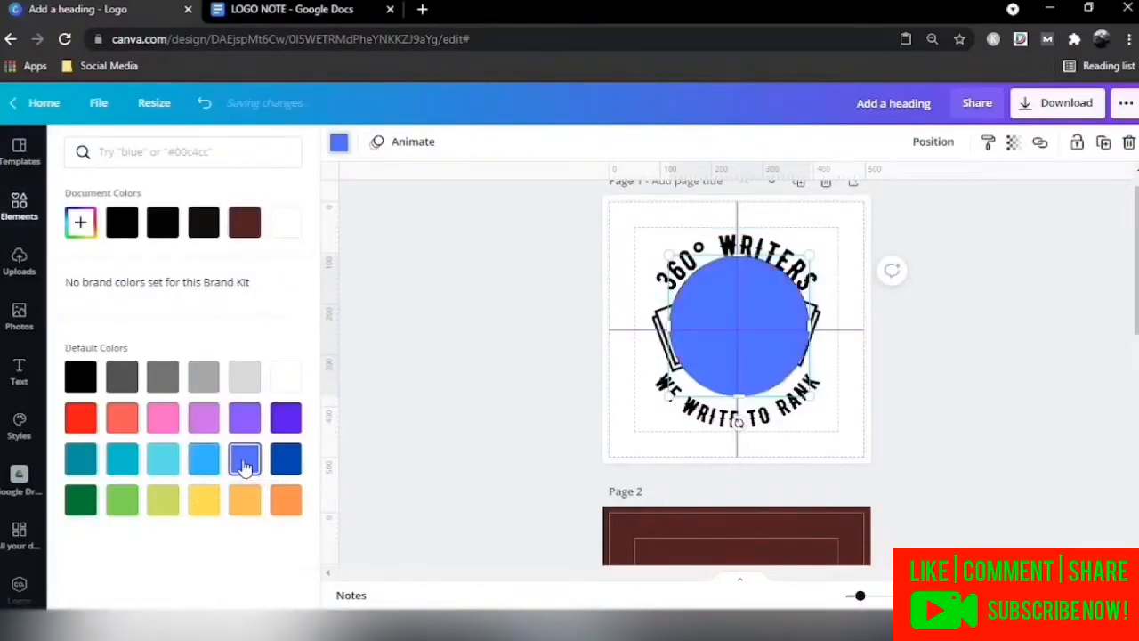
Make the blue circle semi-transparent and stretch it to fill the page's outer guide frame.
{"action": "left_click_drag", "start_coordinate": [738, 257], "coordinate": [742, 222]}
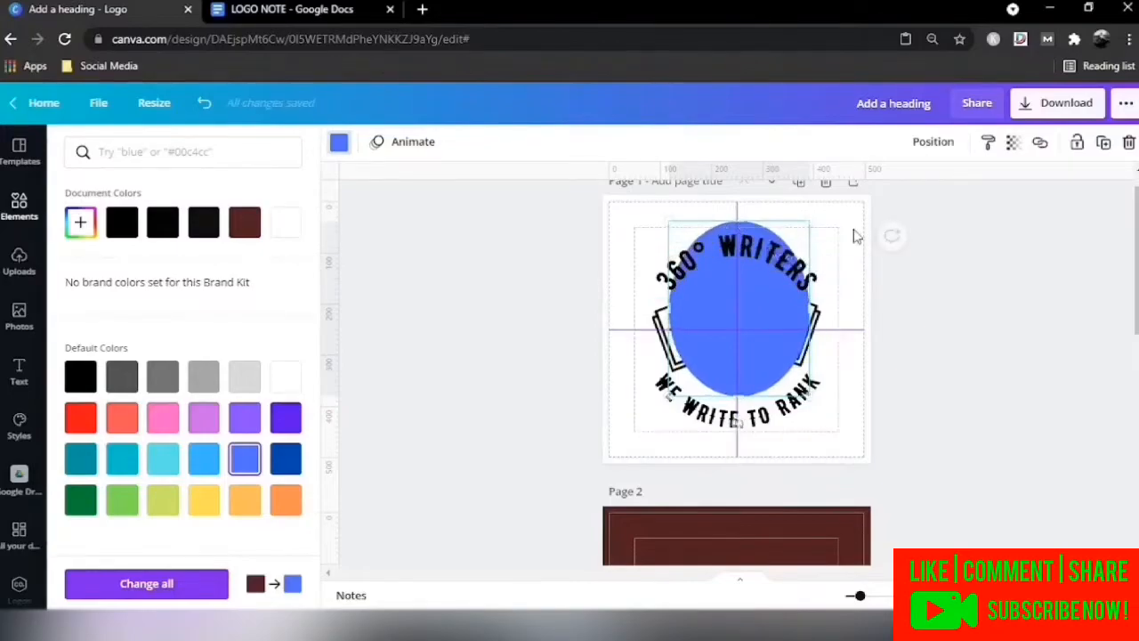
{"action": "left_click", "coordinate": [1012, 143]}
{"action": "left_click_drag", "start_coordinate": [959, 188], "coordinate": [935, 188]}
{"action": "left_click", "coordinate": [805, 311]}
{"action": "mouse_move", "coordinate": [738, 222]}
{"action": "left_mouse_down"}
{"action": "mouse_move", "coordinate": [742, 169]}
{"action": "mouse_move", "coordinate": [741, 202]}
{"action": "left_mouse_up"}
{"action": "left_click_drag", "start_coordinate": [737, 420], "coordinate": [738, 483]}
{"action": "left_click_drag", "start_coordinate": [809, 330], "coordinate": [864, 336]}
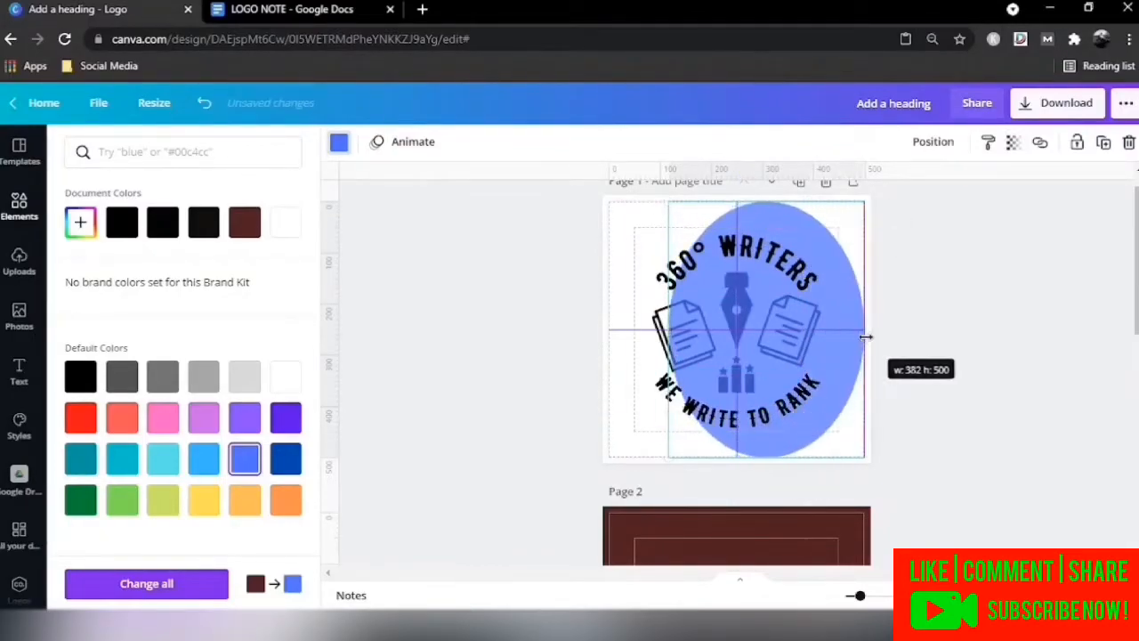
{"action": "left_click_drag", "start_coordinate": [668, 331], "coordinate": [609, 332]}
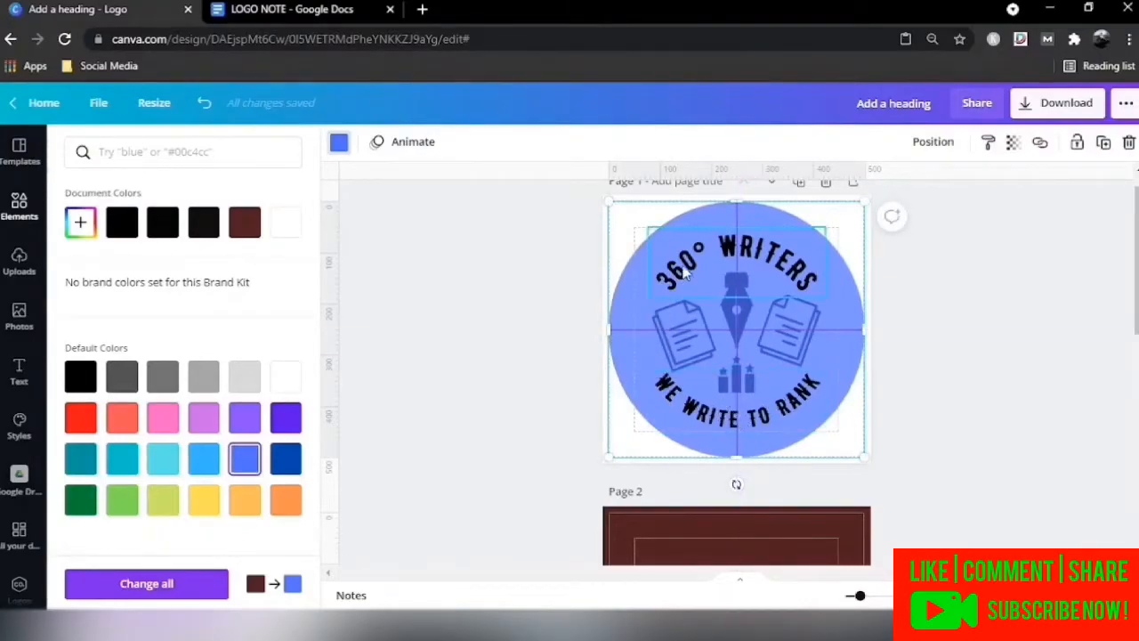
Nudge the curved WE WRITE TO RANK subtitle slightly downward to balance its margin against the blue circle.
{"action": "left_click", "coordinate": [728, 426]}
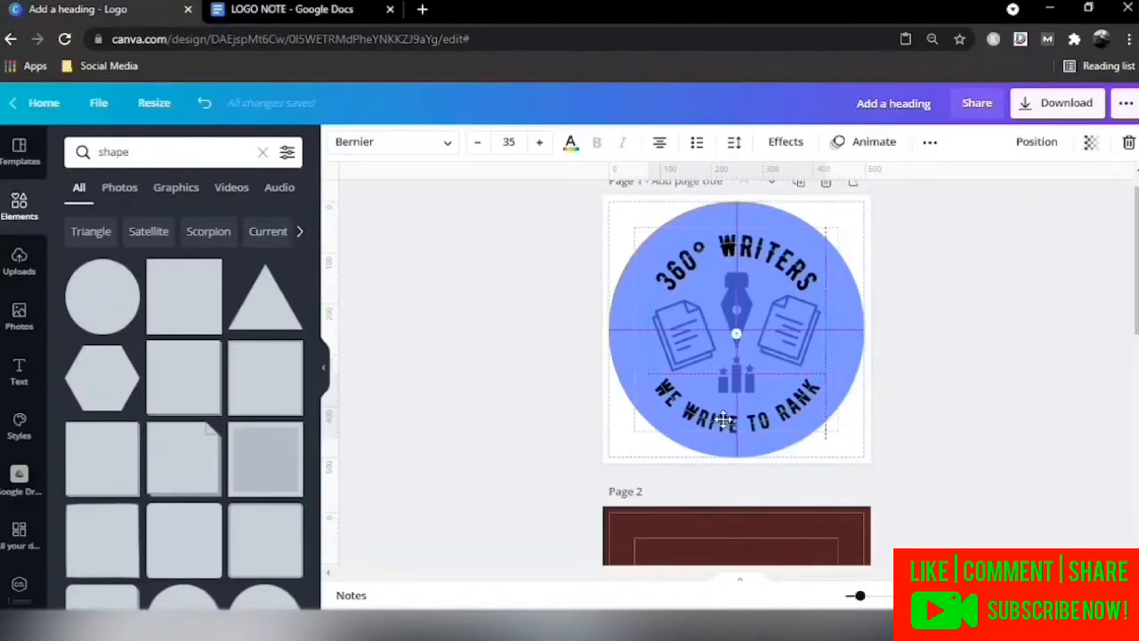
{"action": "left_click_drag", "start_coordinate": [723, 419], "coordinate": [724, 419]}
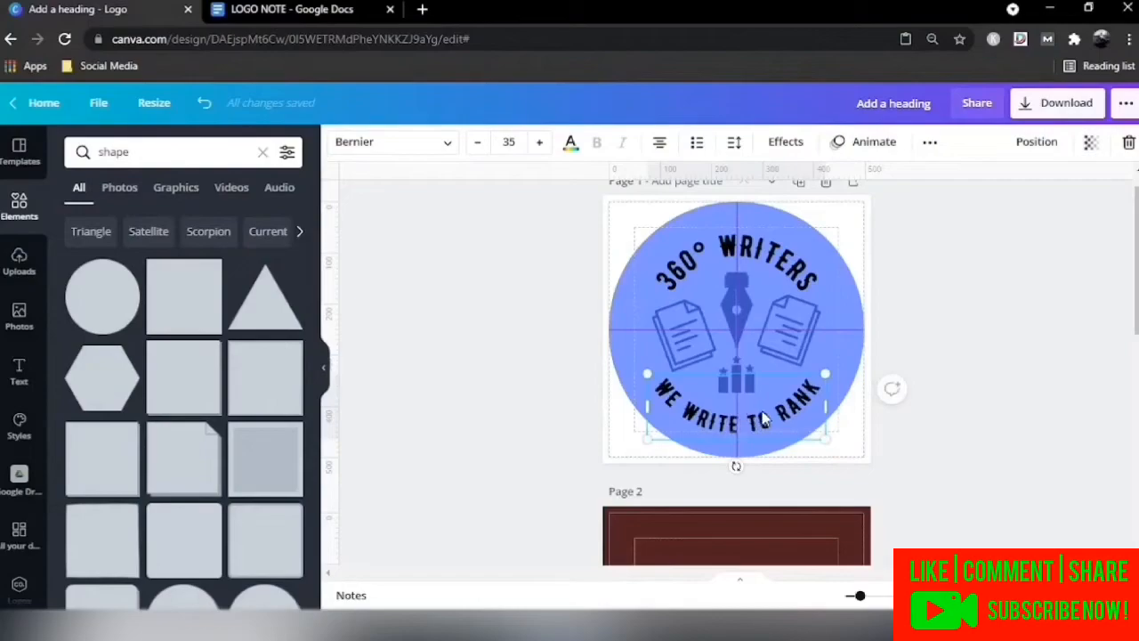
{"action": "left_click", "coordinate": [1070, 370]}
{"action": "left_click", "coordinate": [735, 436]}
Remove the blue alignment circle from the logo page.
{"action": "left_click", "coordinate": [1085, 286]}
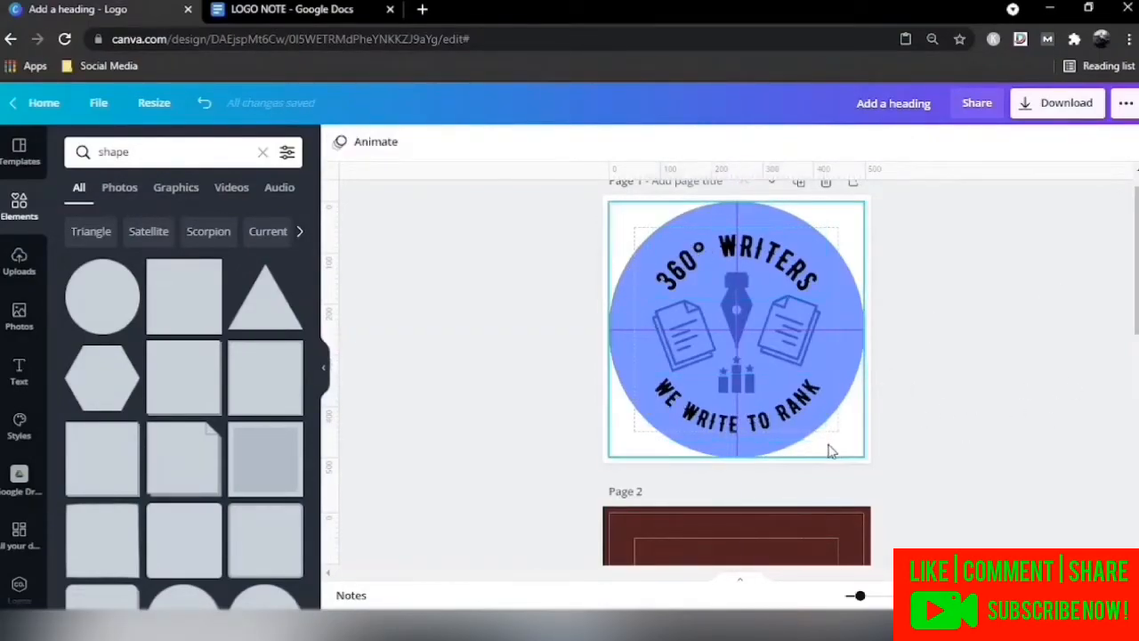
{"action": "left_click_drag", "start_coordinate": [846, 352], "coordinate": [1123, 346]}
{"action": "left_click", "coordinate": [323, 367]}
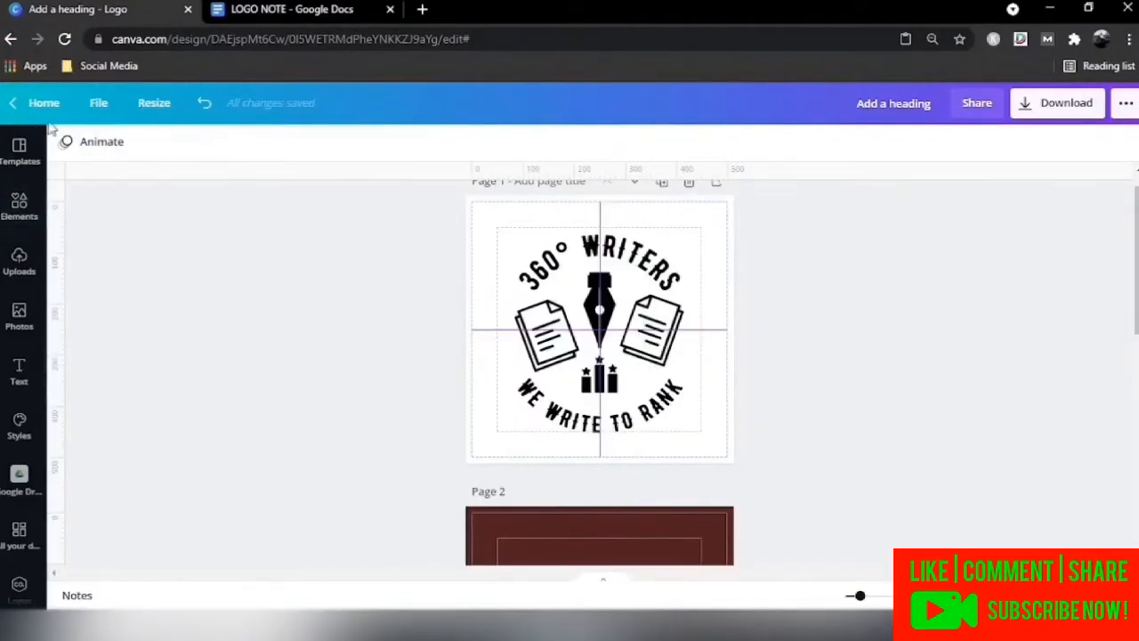
Hide the rulers, guides, margins and print bleed on the logo design.
{"action": "left_click", "coordinate": [97, 104]}
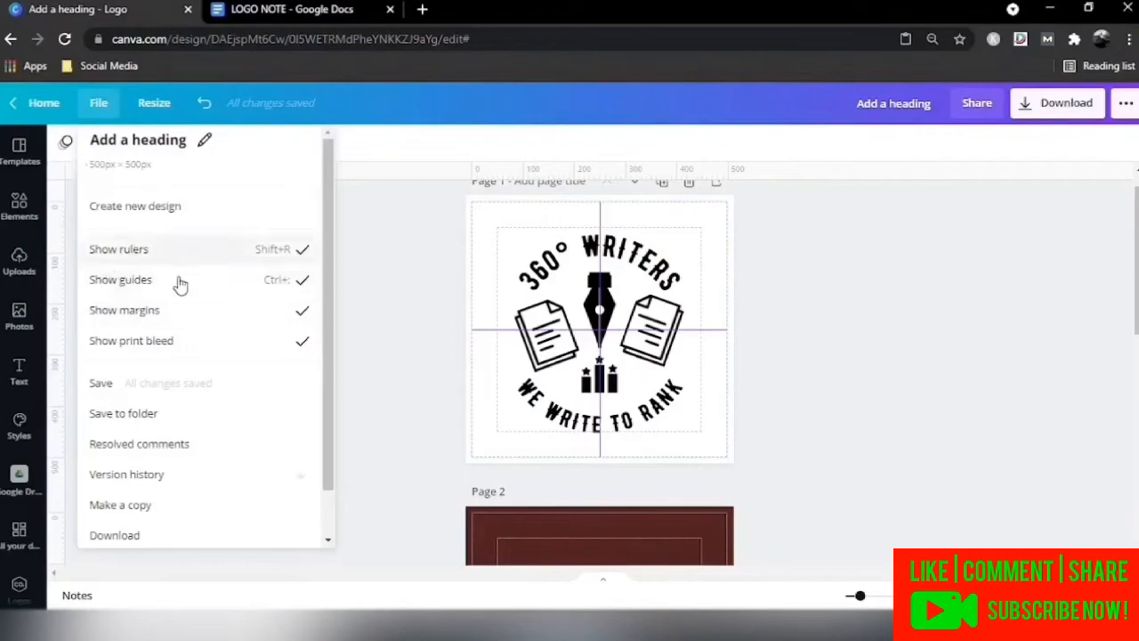
{"action": "left_click", "coordinate": [281, 253]}
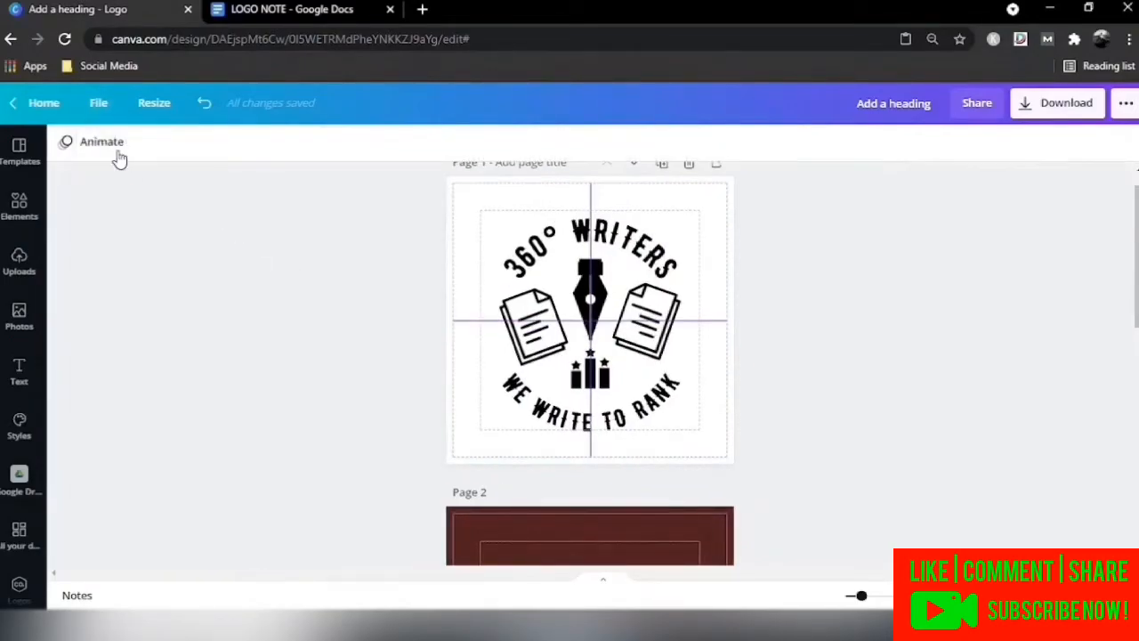
{"action": "left_click", "coordinate": [98, 107]}
{"action": "left_click", "coordinate": [161, 294]}
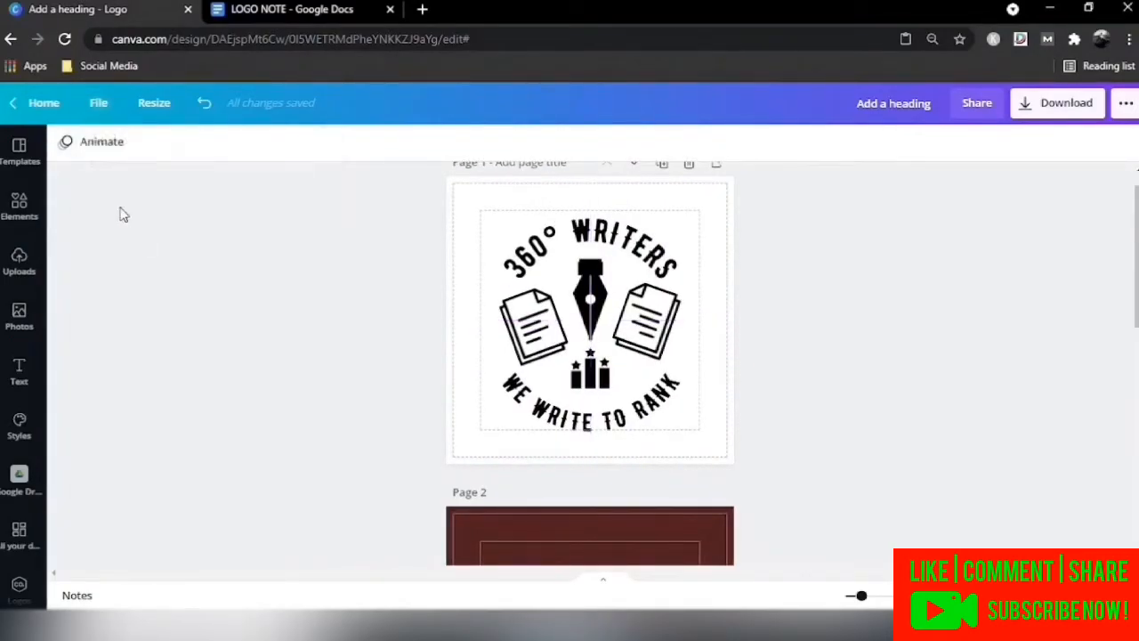
{"action": "left_click", "coordinate": [100, 107]}
{"action": "left_click", "coordinate": [138, 310]}
{"action": "left_click", "coordinate": [98, 103]}
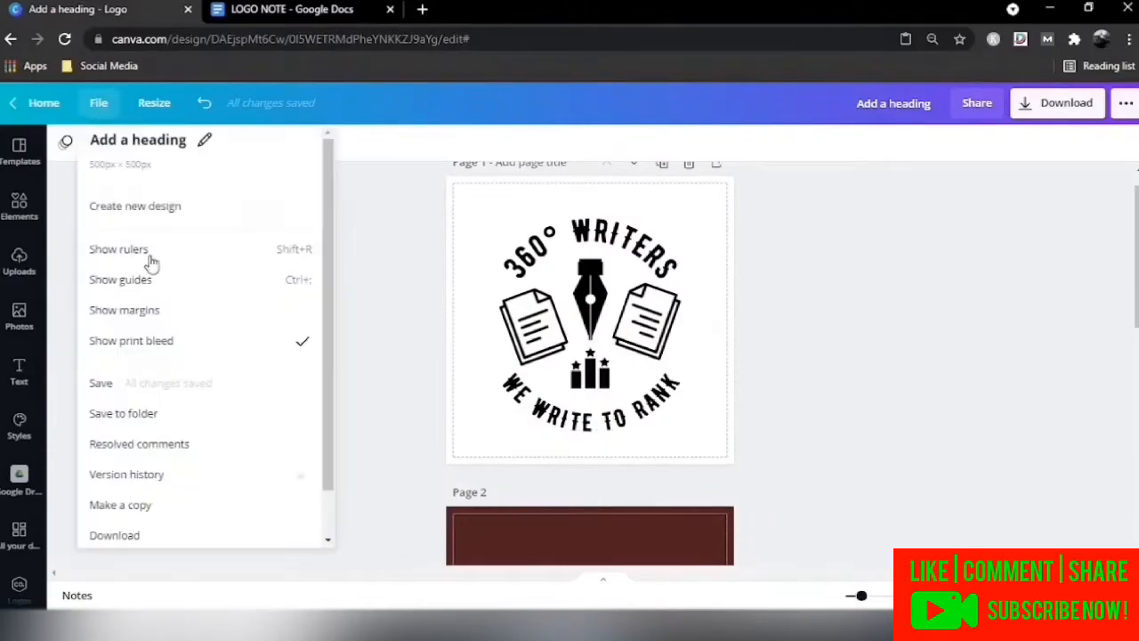
{"action": "left_click", "coordinate": [140, 341]}
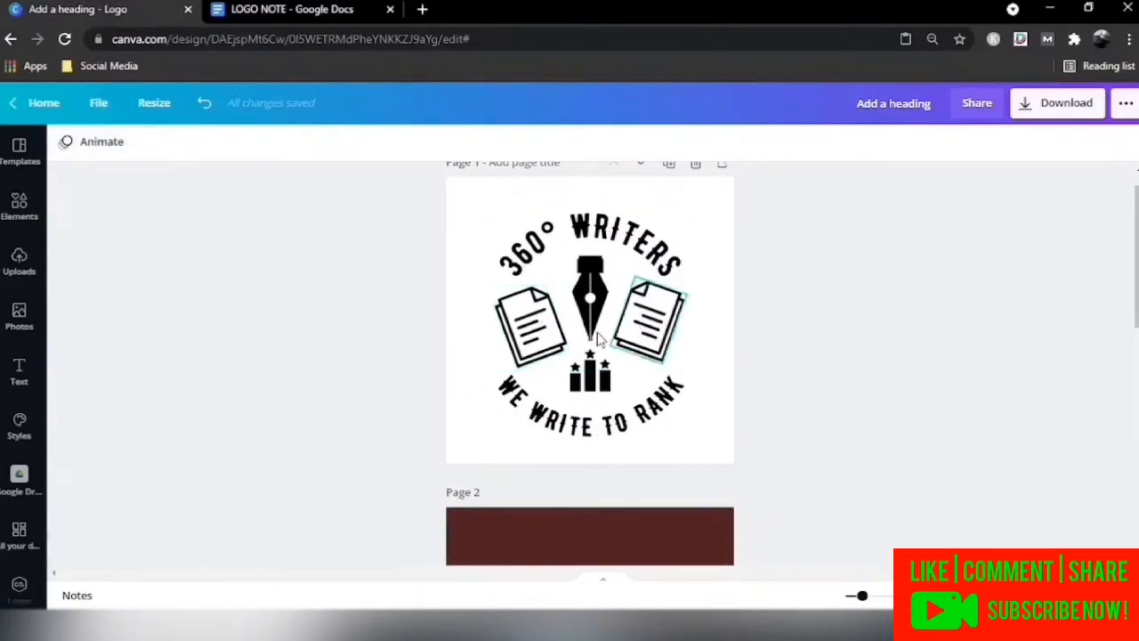
{"action": "scroll", "coordinate": [334, 331], "scroll_direction": "up", "scroll_amount": 1}
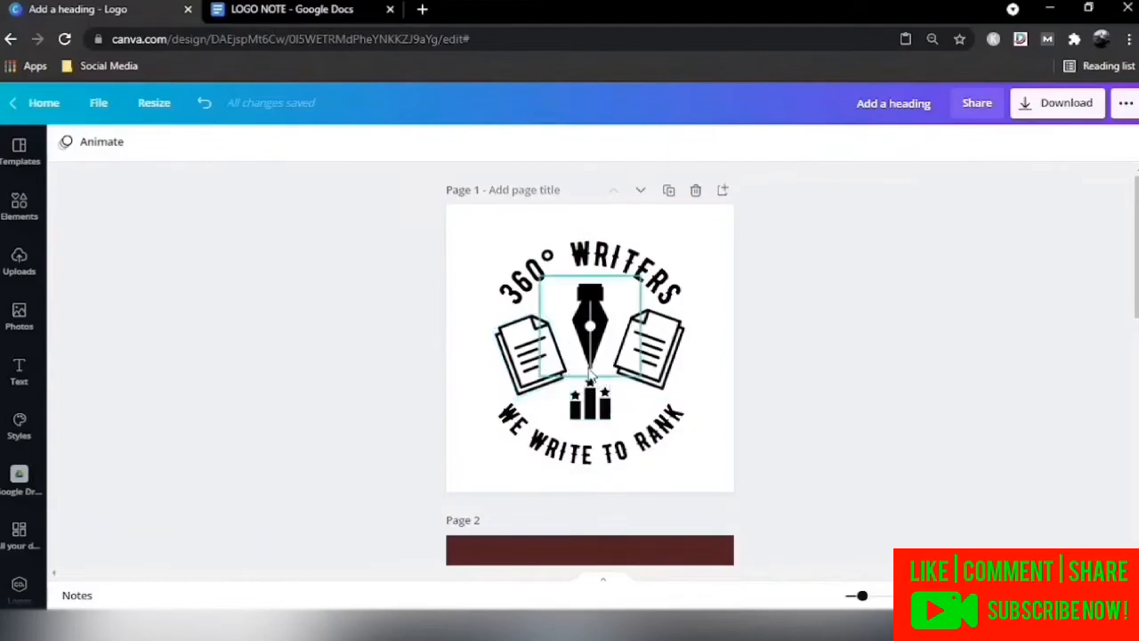
Add the recommended blue-to-cyan gradient image to the logo page and enlarge it to cover the whole page.
{"action": "left_click", "coordinate": [19, 218]}
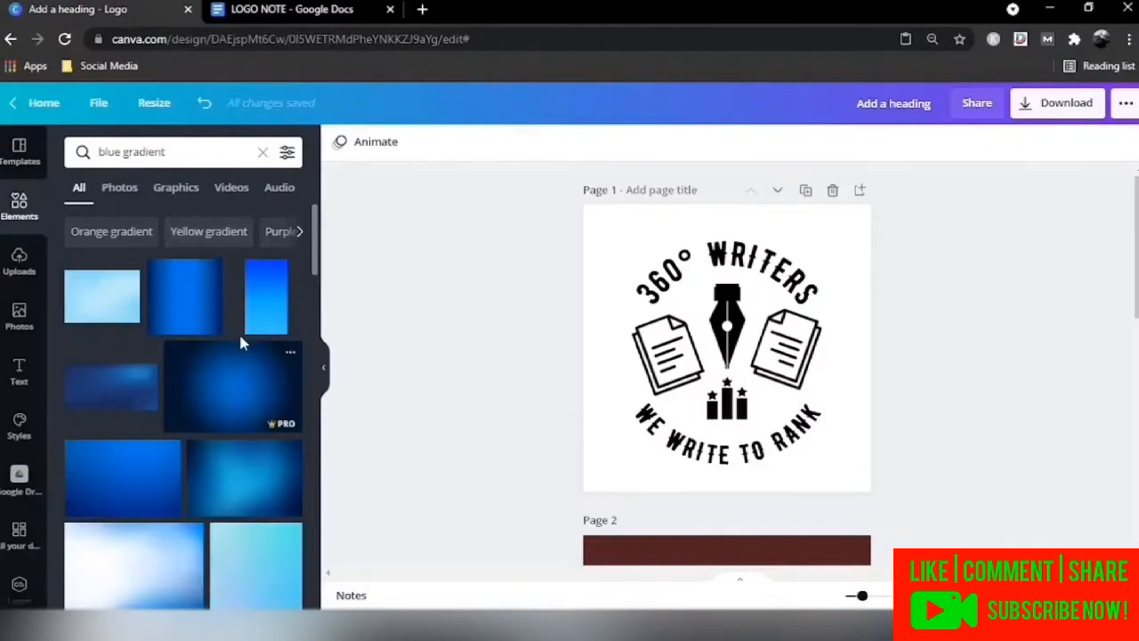
{"action": "left_click_drag", "start_coordinate": [265, 307], "coordinate": [739, 306]}
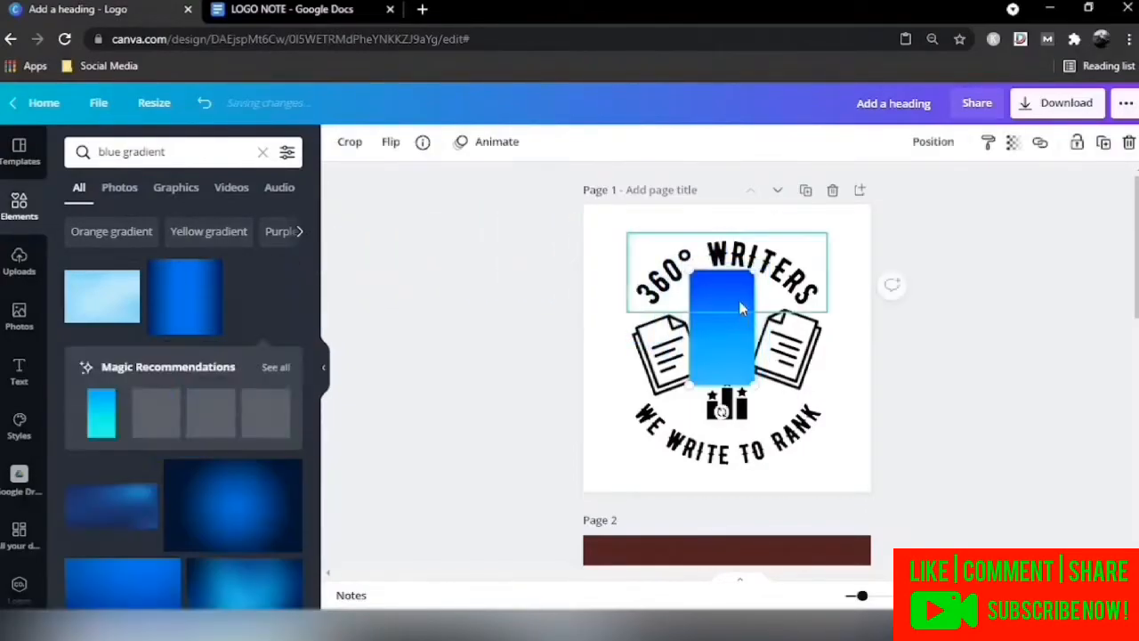
{"action": "key", "text": "Delete"}
{"action": "left_click_drag", "start_coordinate": [101, 412], "coordinate": [730, 347]}
{"action": "left_click_drag", "start_coordinate": [758, 292], "coordinate": [813, 204]}
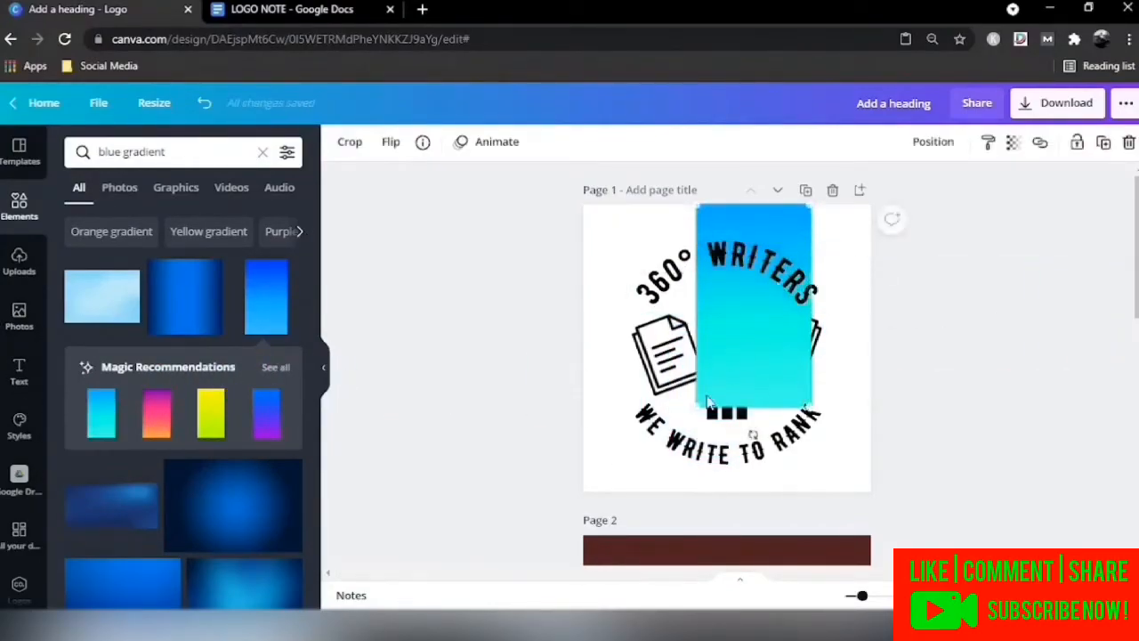
{"action": "left_click_drag", "start_coordinate": [692, 408], "coordinate": [656, 493]}
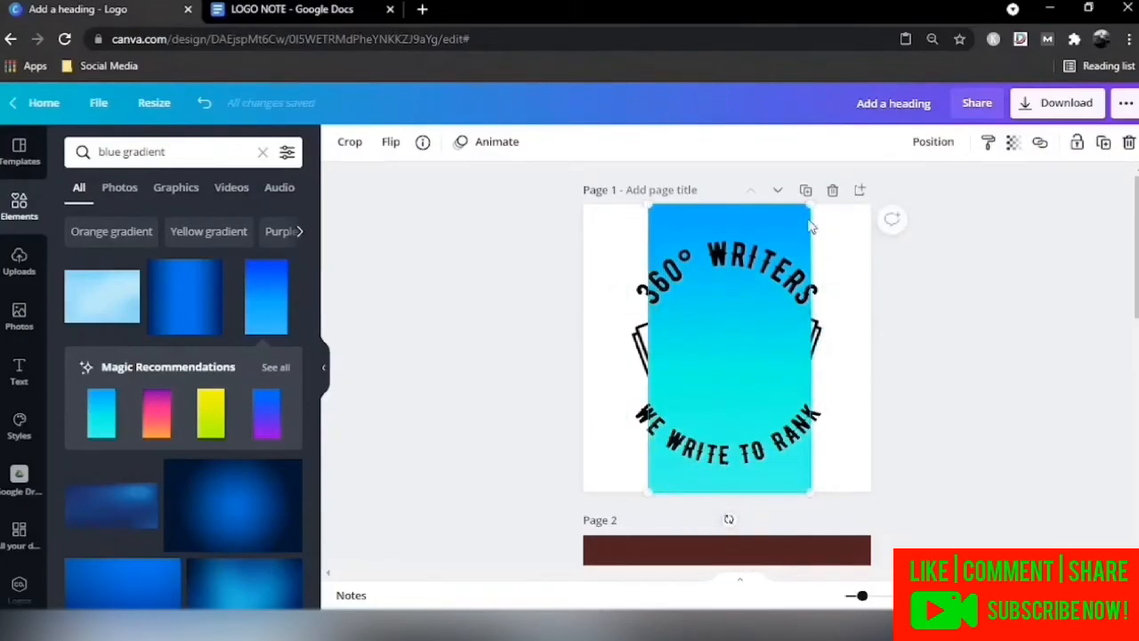
{"action": "left_click_drag", "start_coordinate": [812, 203], "coordinate": [993, 144]}
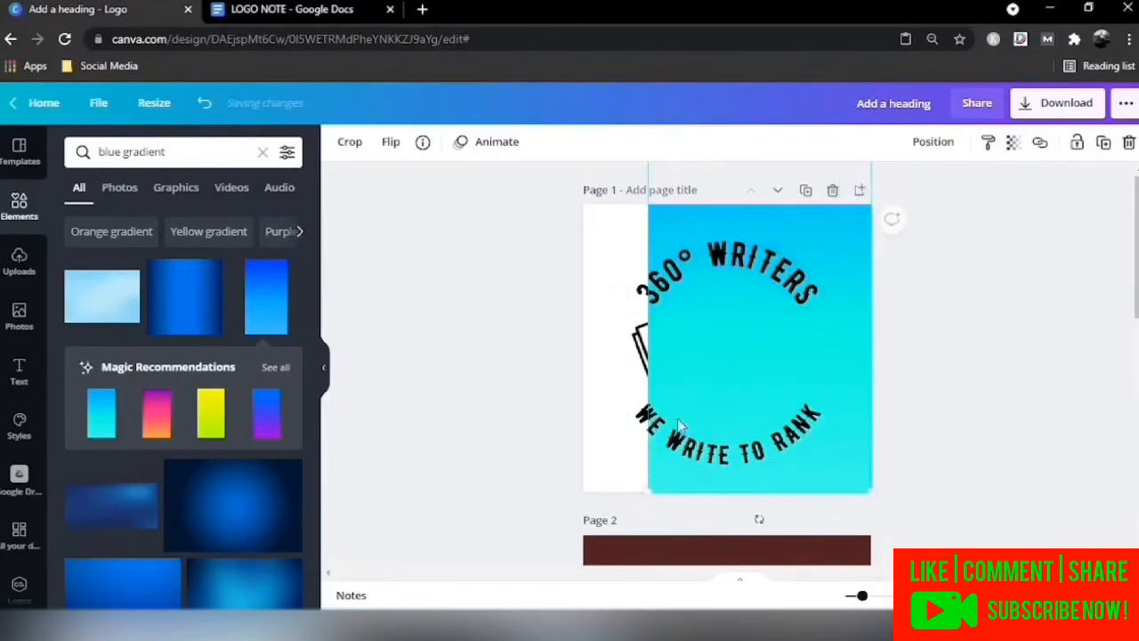
{"action": "left_click_drag", "start_coordinate": [649, 488], "coordinate": [507, 554]}
Send the gradient image to the back, behind all the logo's text and graphics.
{"action": "left_click", "coordinate": [941, 144]}
{"action": "left_click", "coordinate": [839, 219]}
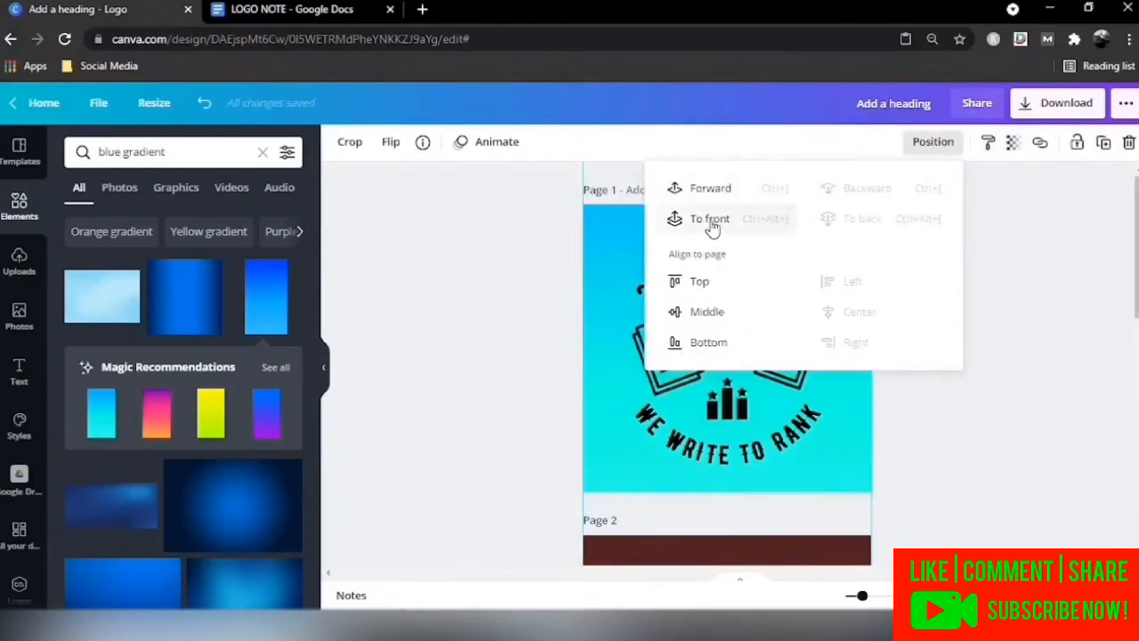
{"action": "left_click", "coordinate": [966, 410]}
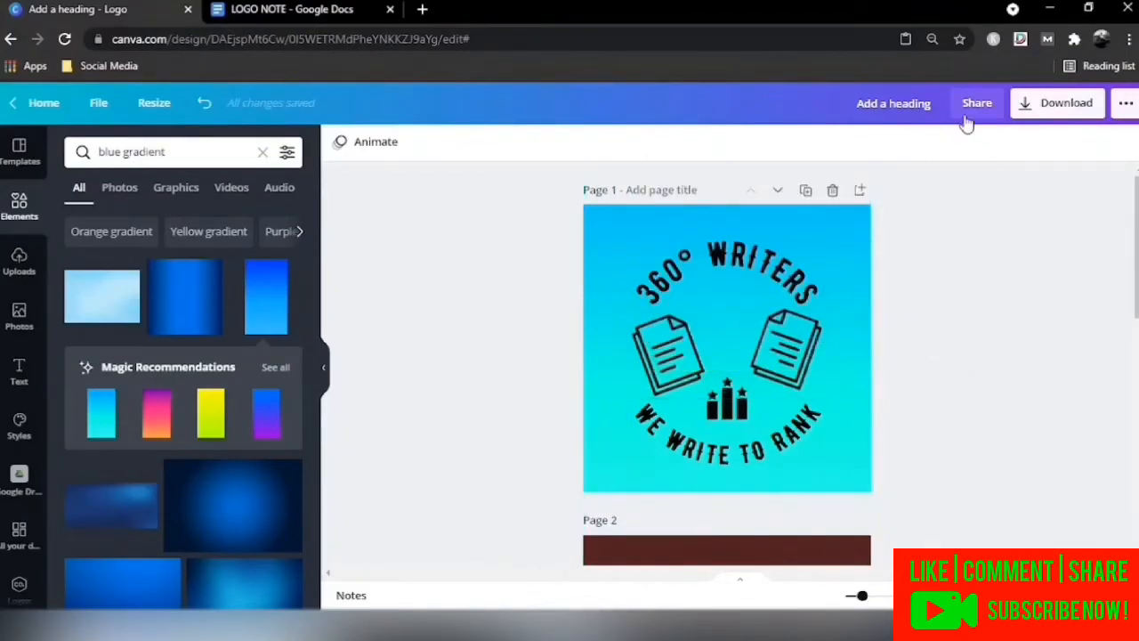
{"action": "left_click", "coordinate": [849, 231]}
{"action": "left_click", "coordinate": [933, 142]}
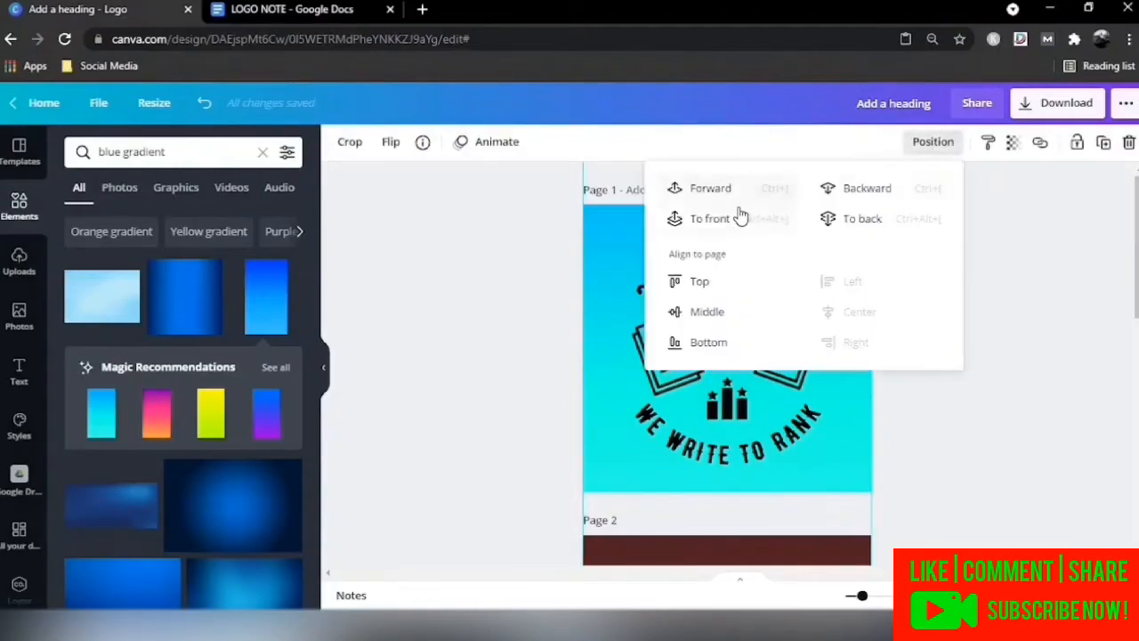
{"action": "left_click", "coordinate": [712, 187]}
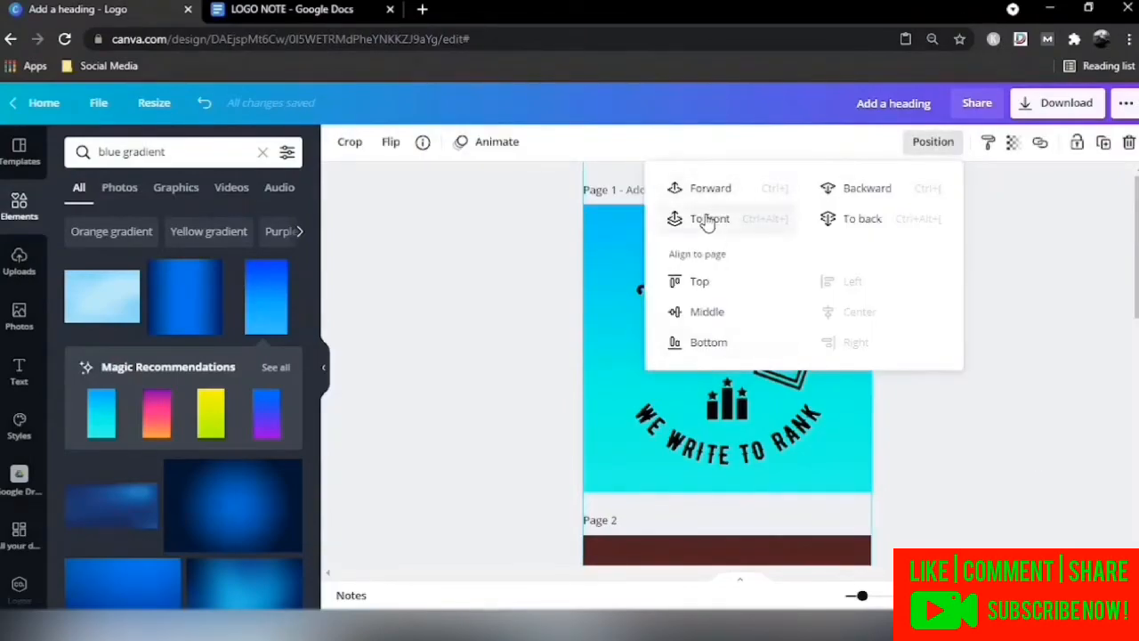
{"action": "left_click", "coordinate": [867, 220]}
{"action": "left_click", "coordinate": [1047, 407]}
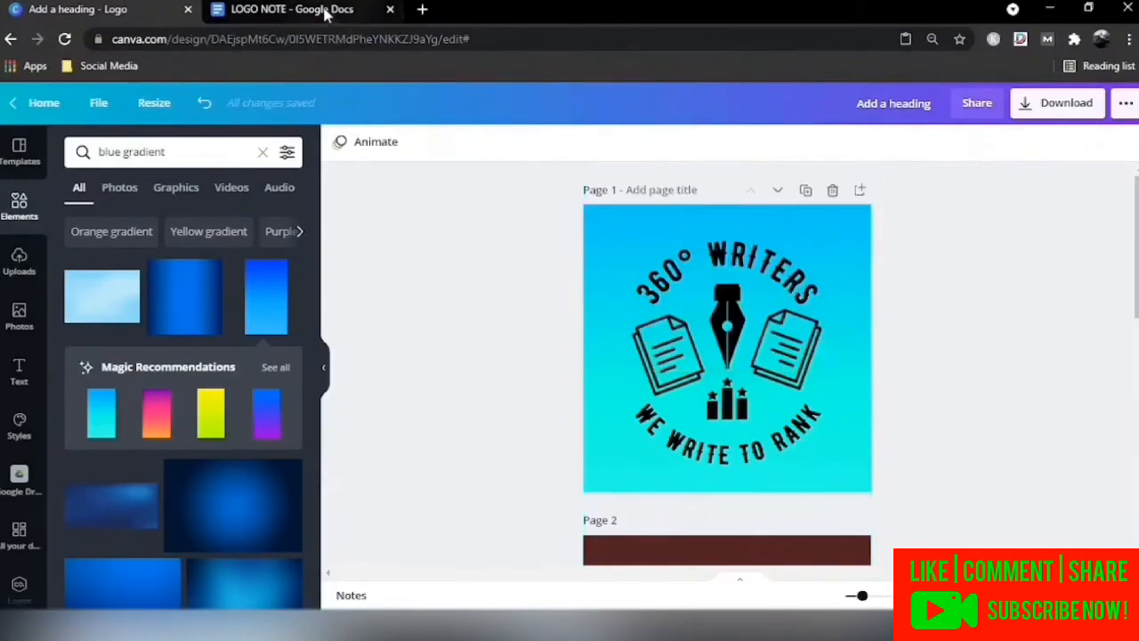
Switch to the LOGO NOTE document in Google Docs, review the title, subtitle and shape requirements, and return to the Canva design.
{"action": "left_click", "coordinate": [330, 10]}
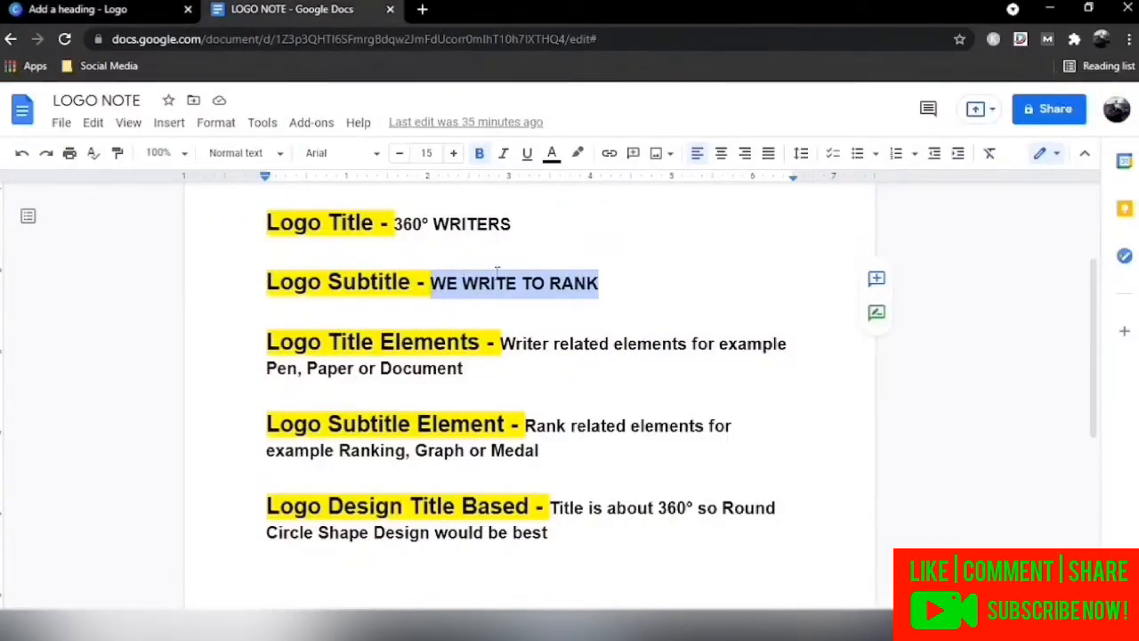
{"action": "left_click", "coordinate": [622, 263]}
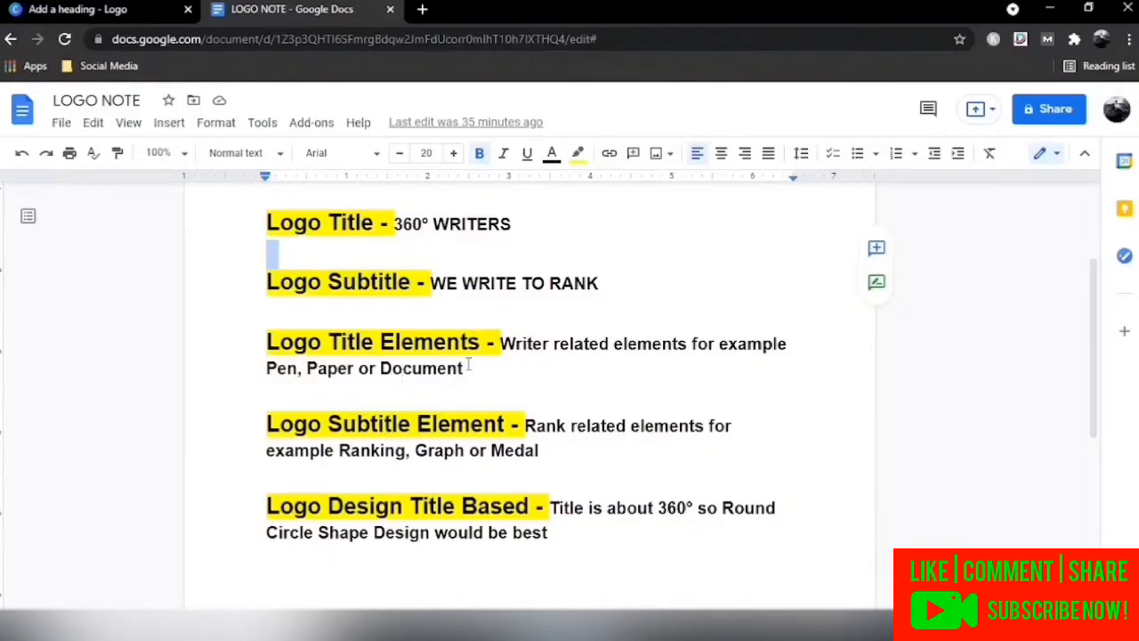
{"action": "left_click_drag", "start_coordinate": [465, 368], "coordinate": [300, 370]}
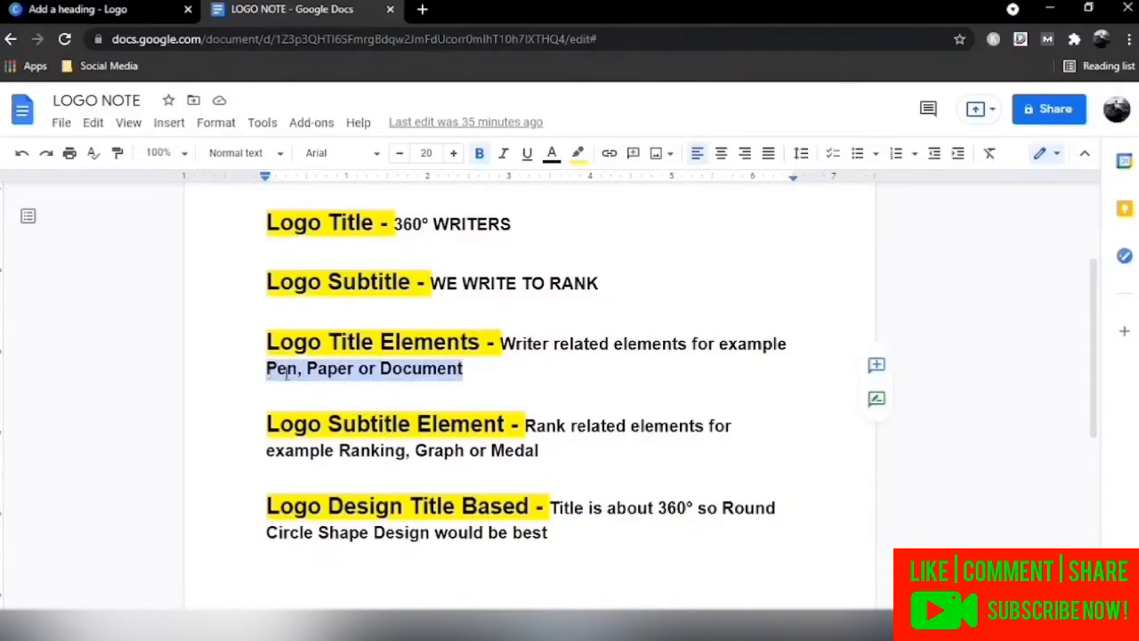
{"action": "scroll", "coordinate": [565, 391], "scroll_direction": "down", "scroll_amount": 1}
{"action": "left_click_drag", "start_coordinate": [542, 366], "coordinate": [266, 367]}
{"action": "scroll", "coordinate": [542, 459], "scroll_direction": "down", "scroll_amount": 1}
{"action": "left_click_drag", "start_coordinate": [550, 365], "coordinate": [277, 373]}
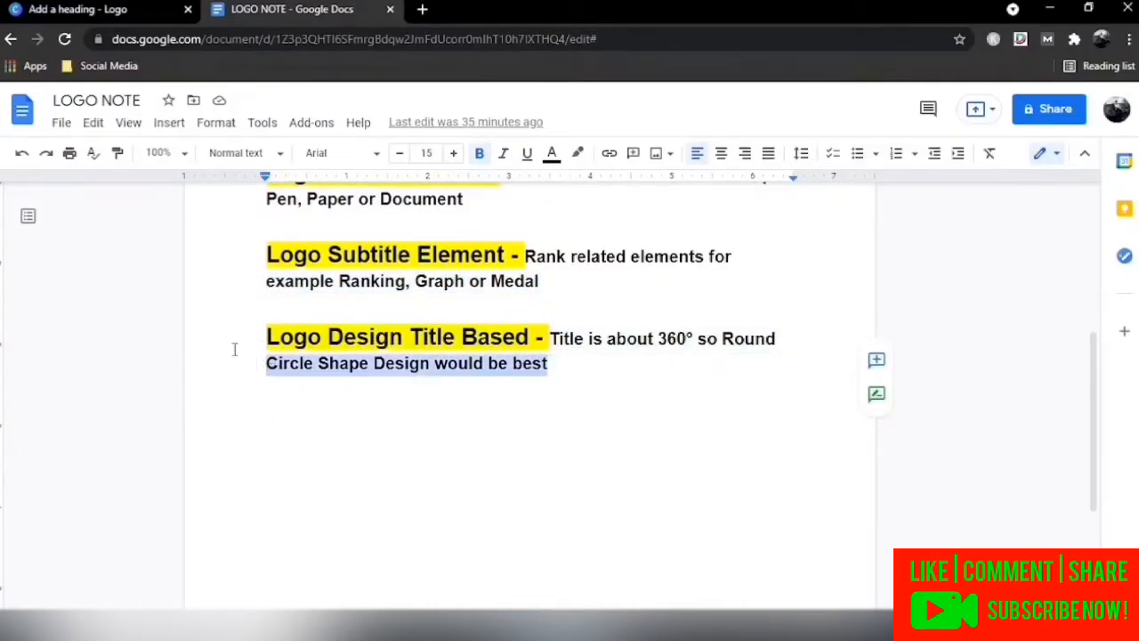
{"action": "left_click", "coordinate": [261, 293]}
{"action": "left_click", "coordinate": [156, 11]}
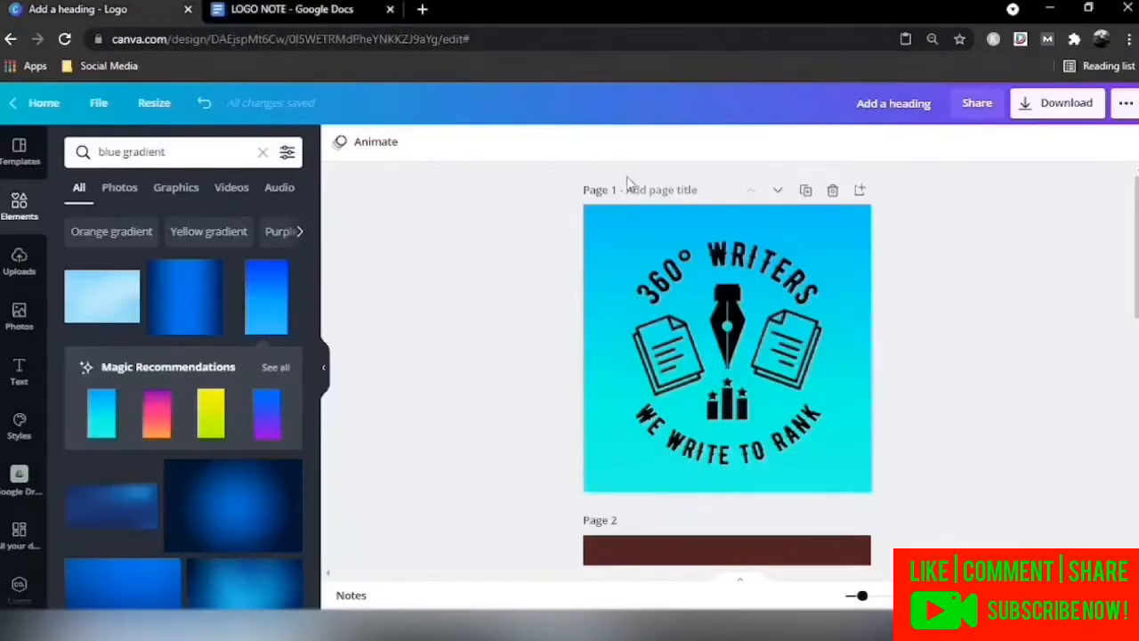
Examine the available file types and page selection in the download settings.
{"action": "left_click", "coordinate": [1062, 115]}
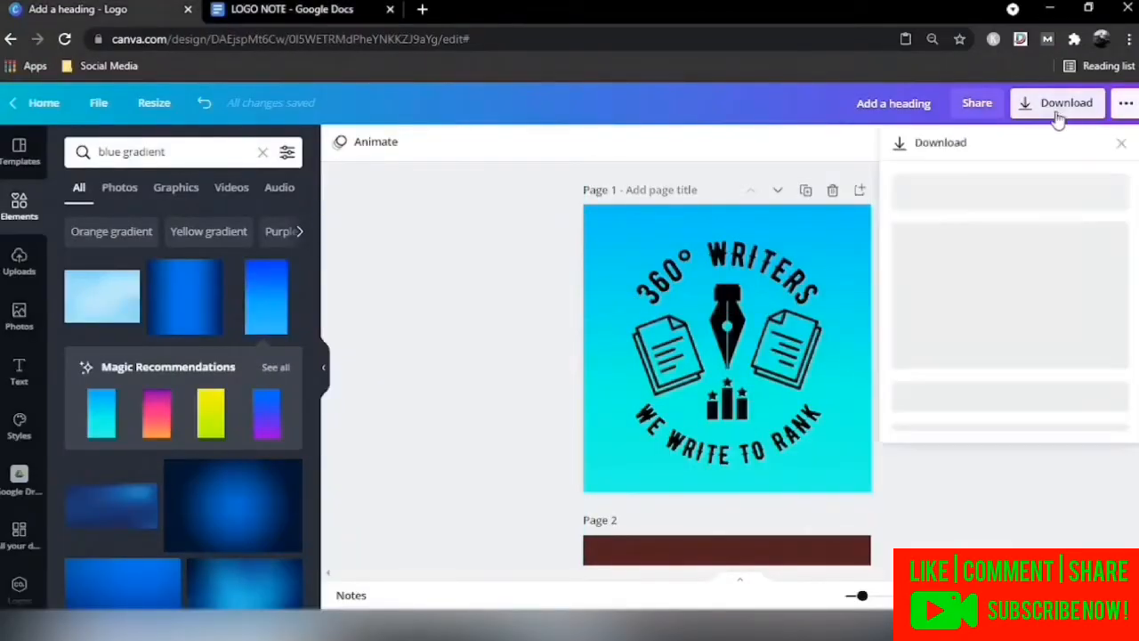
{"action": "left_click", "coordinate": [1045, 213]}
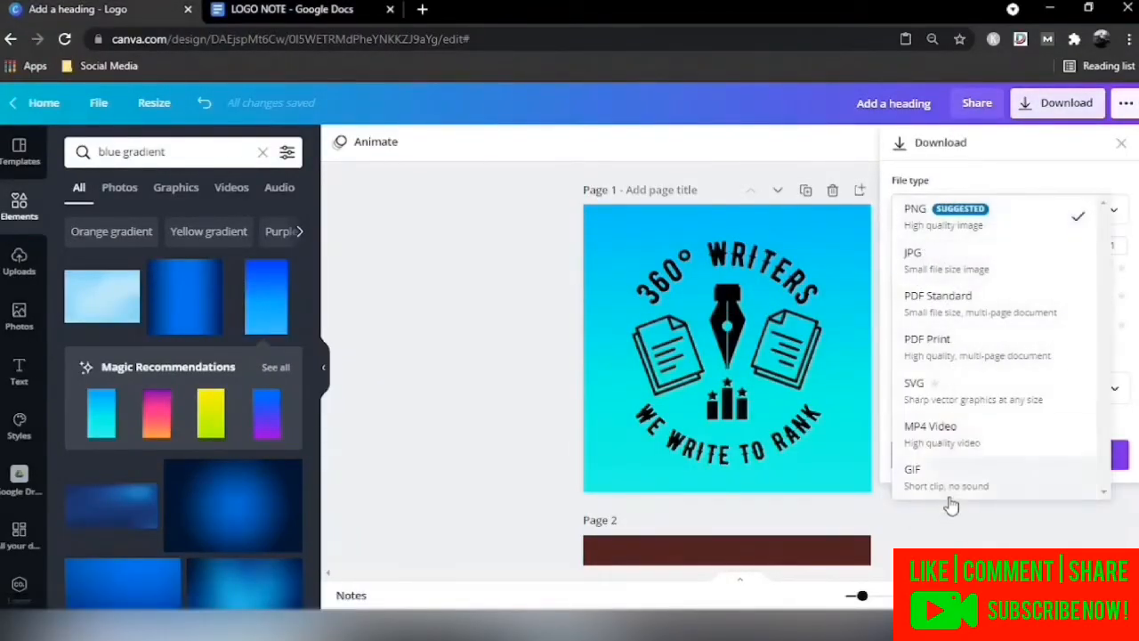
{"action": "left_click", "coordinate": [945, 219]}
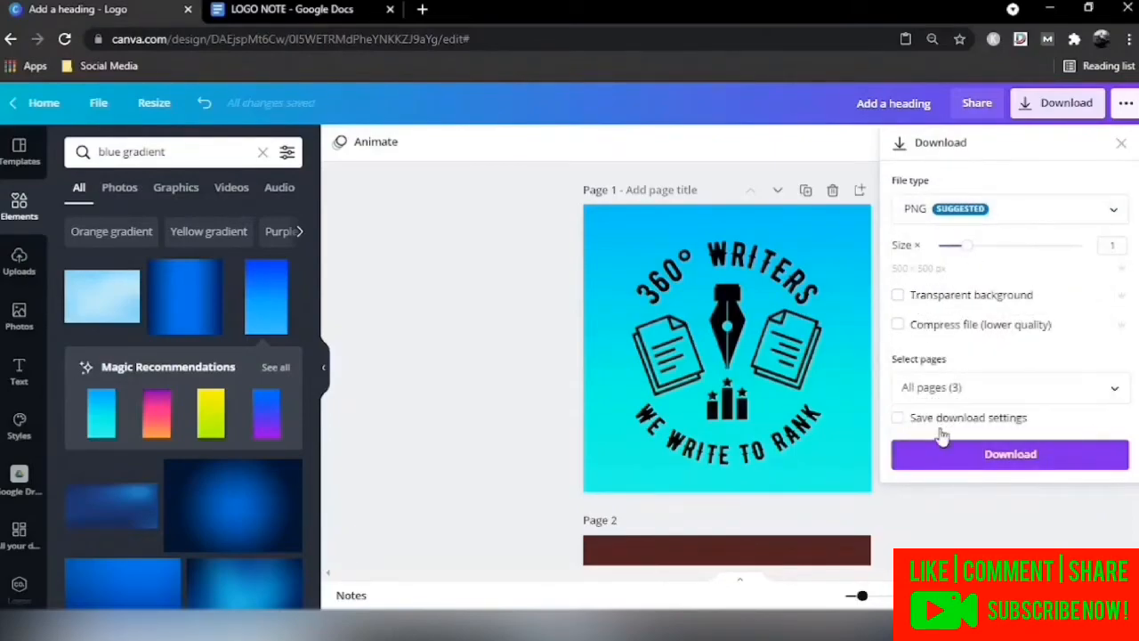
{"action": "left_click", "coordinate": [1021, 518]}
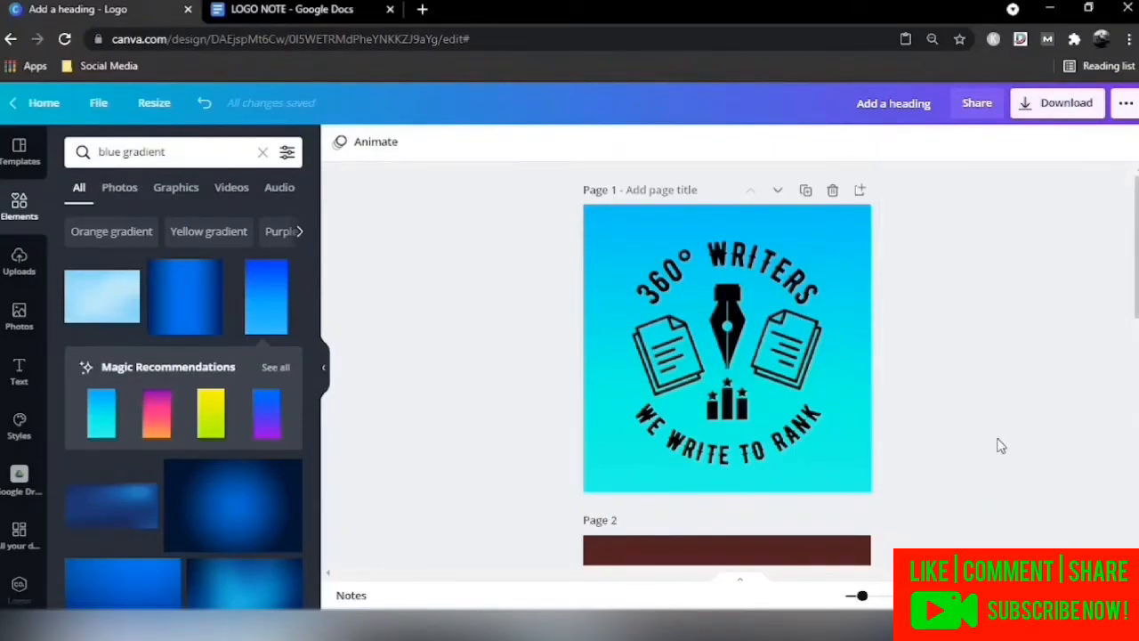
{"action": "left_click", "coordinate": [1047, 105]}
{"action": "left_click", "coordinate": [1109, 388]}
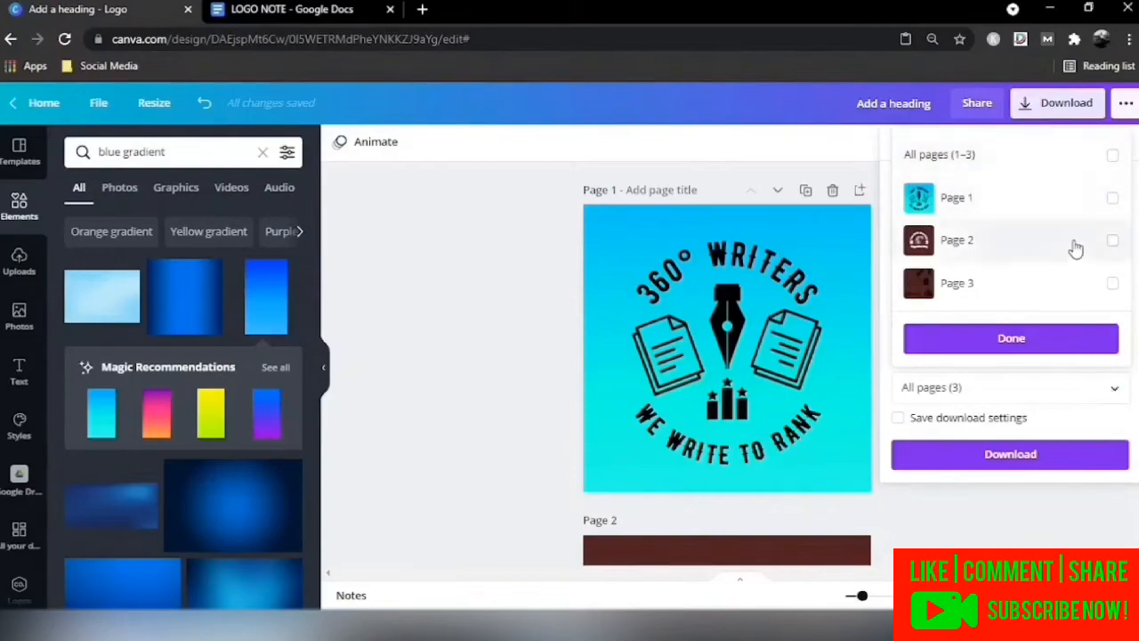
{"action": "left_click", "coordinate": [952, 498]}
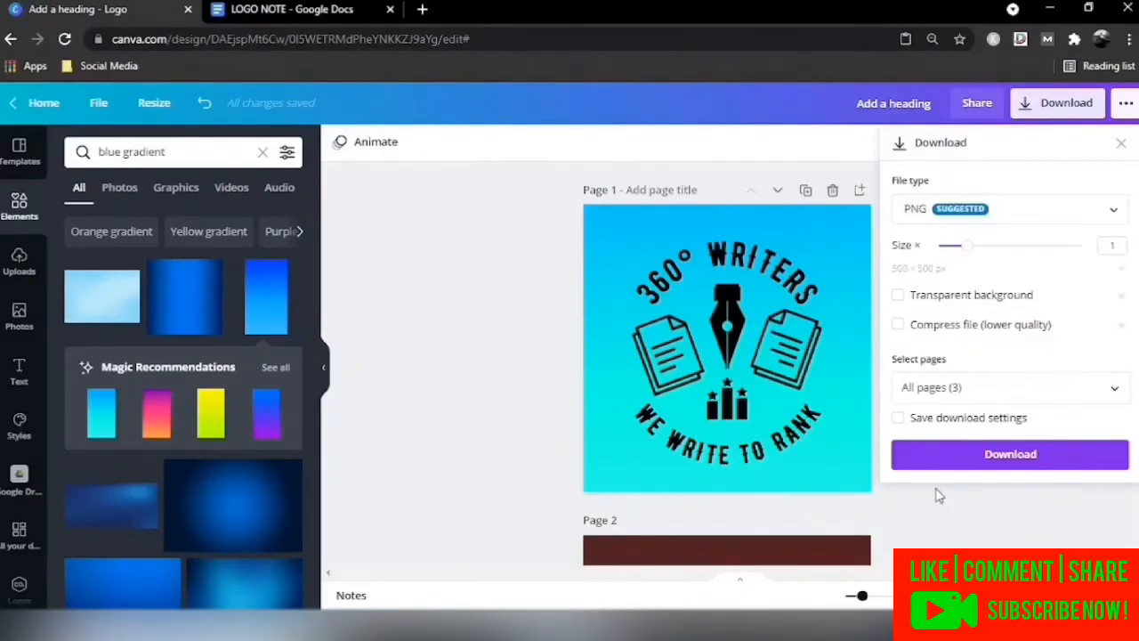
{"action": "left_click", "coordinate": [1121, 143]}
Delete pages 2 and 3 and download the remaining logo page as a PNG.
{"action": "scroll", "coordinate": [936, 314], "scroll_direction": "down", "scroll_amount": 4}
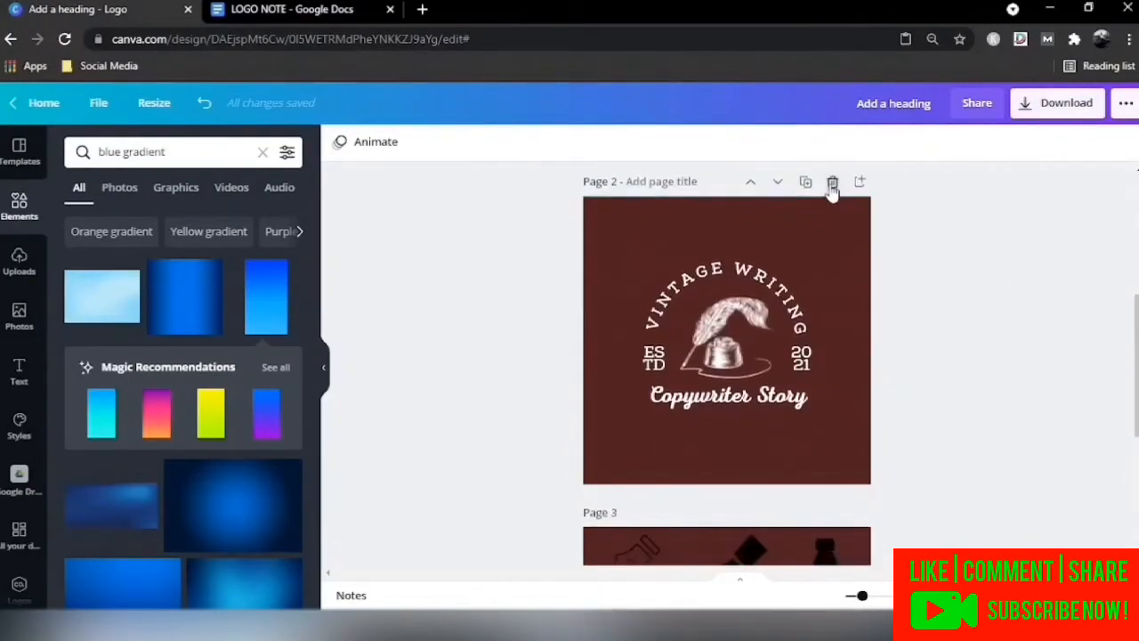
{"action": "scroll", "coordinate": [847, 273], "scroll_direction": "up", "scroll_amount": 4}
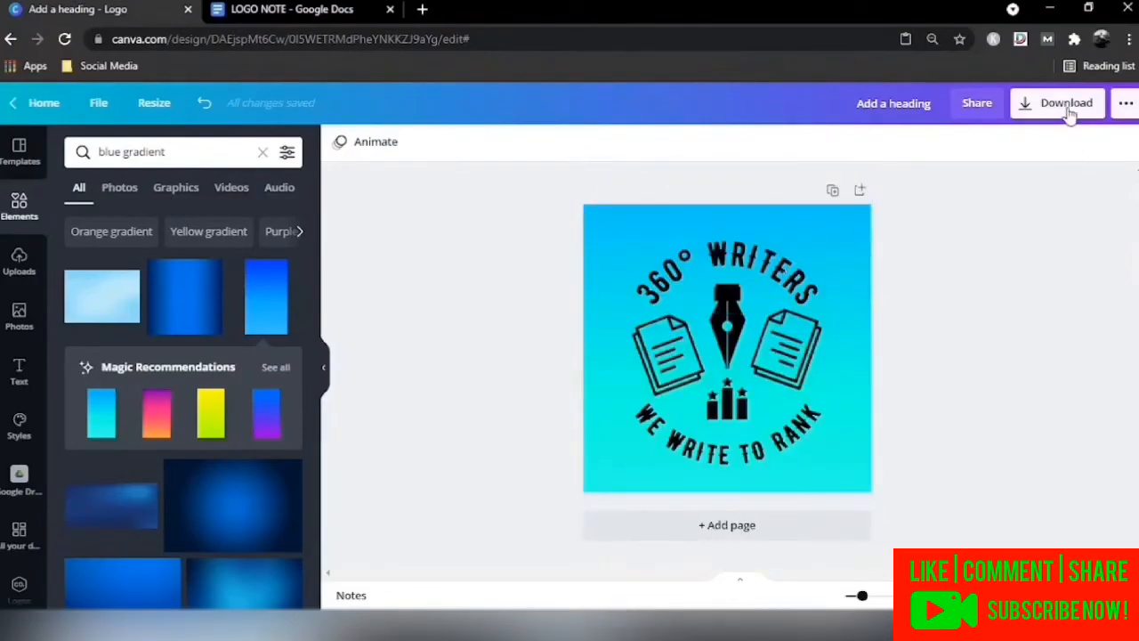
{"action": "left_click", "coordinate": [1061, 103]}
{"action": "left_click", "coordinate": [912, 391]}
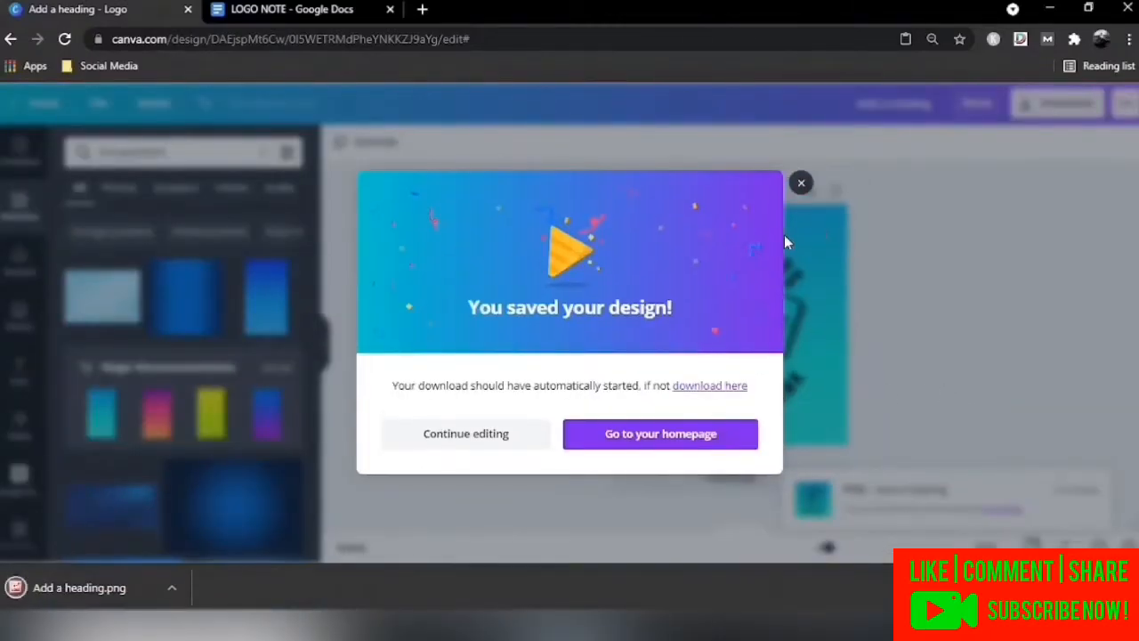
{"action": "left_click", "coordinate": [801, 185]}
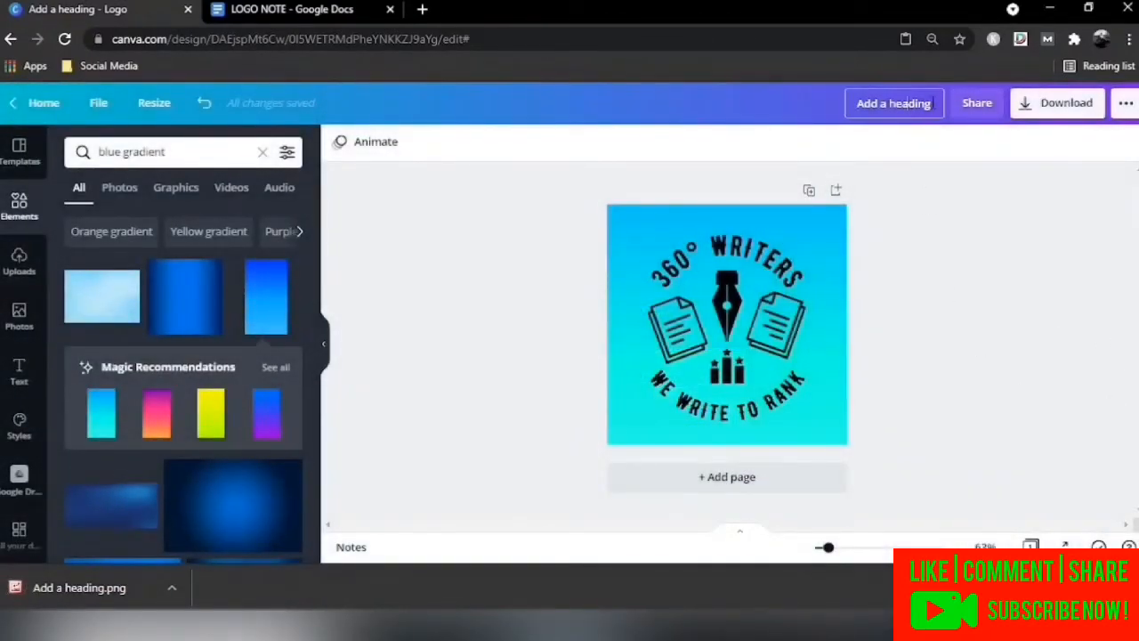
Rename the design as BASIC LOGO WITH CANVA.
{"action": "key", "text": "BackSpace"}
{"action": "key", "text": "BackSpace"}
{"action": "key", "text": "BackSpace"}
{"action": "key", "text": "BackSpace"}
{"action": "key", "text": "BackSpace"}
{"action": "key", "text": "BackSpace"}
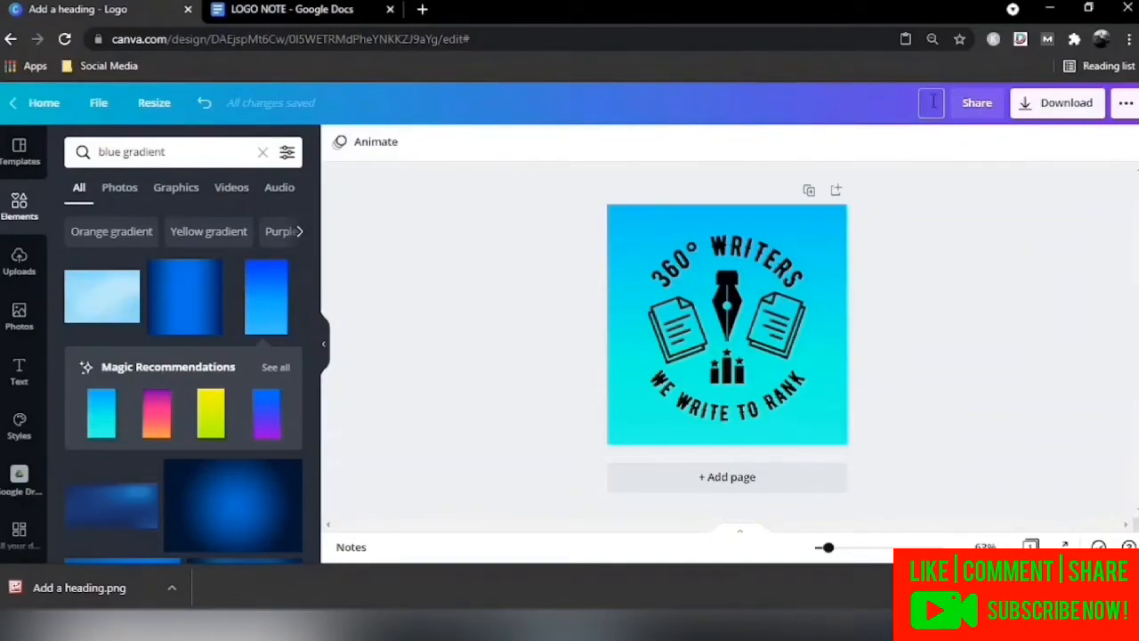
{"action": "type", "text": "BASIC LOGO IN"}
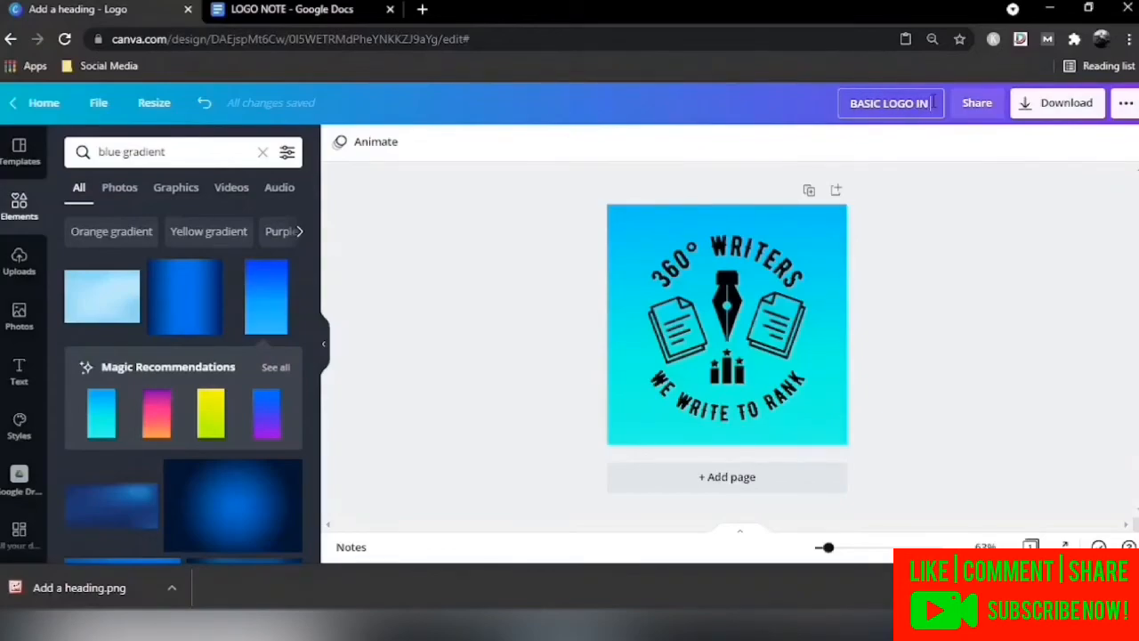
{"action": "key", "text": "BackSpace"}
{"action": "key", "text": "BackSpace"}
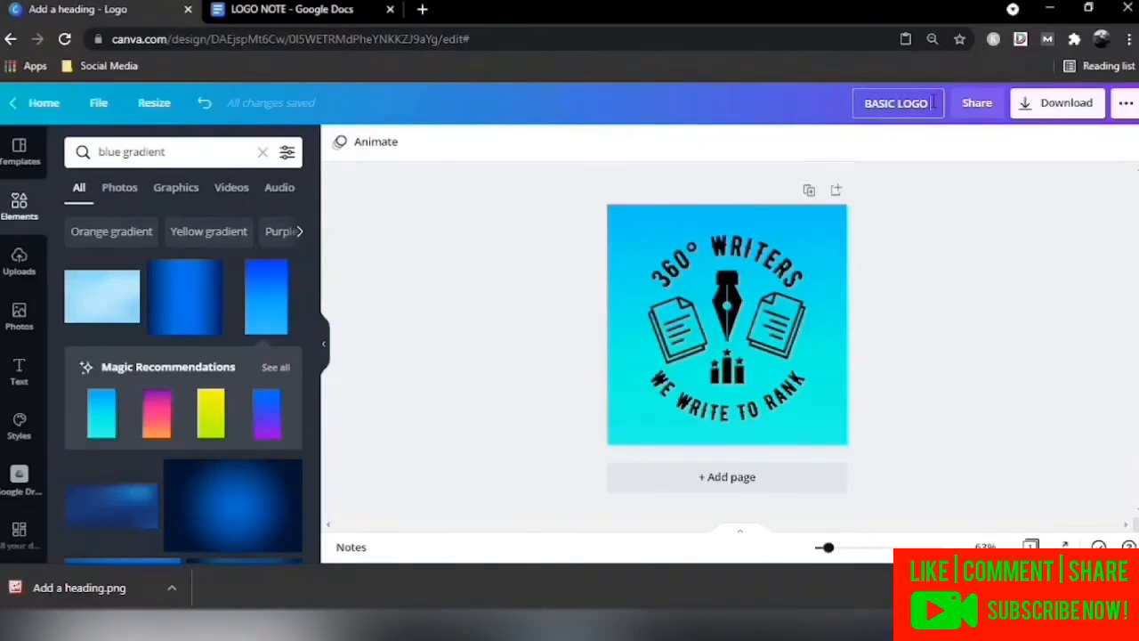
{"action": "type", "text": "WITH"}
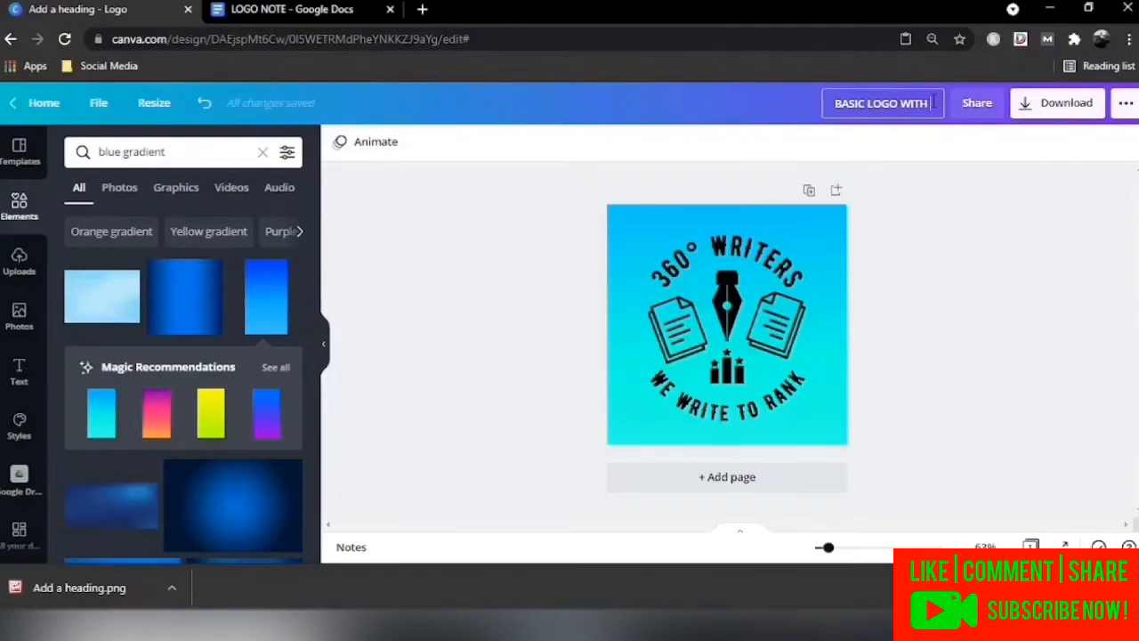
{"action": "type", "text": " CANVA"}
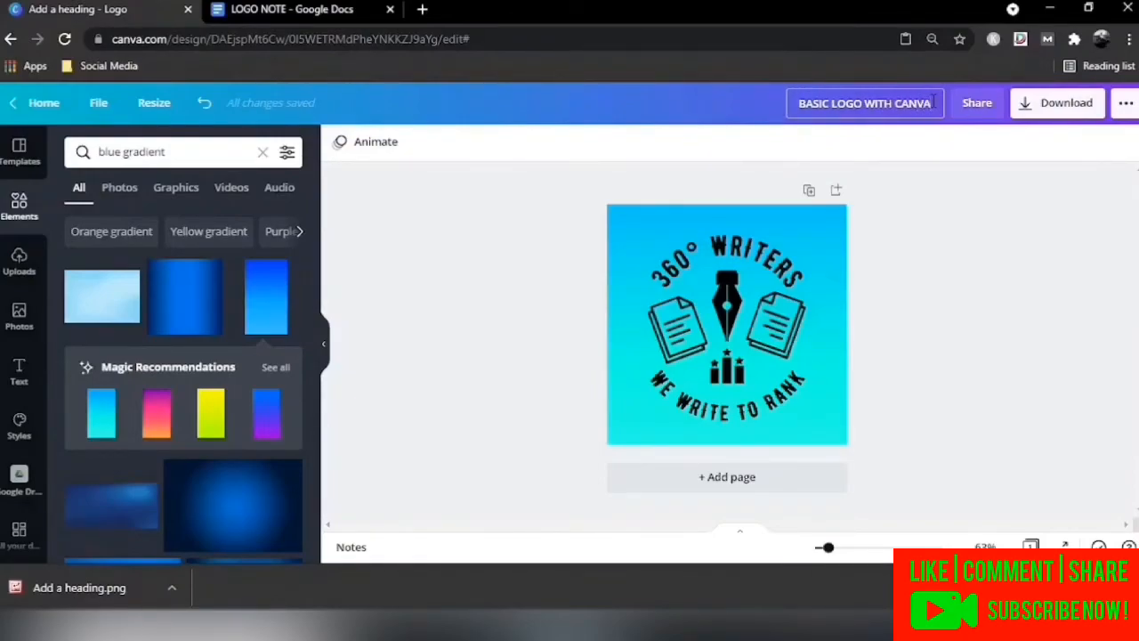
{"action": "key", "text": "Return"}
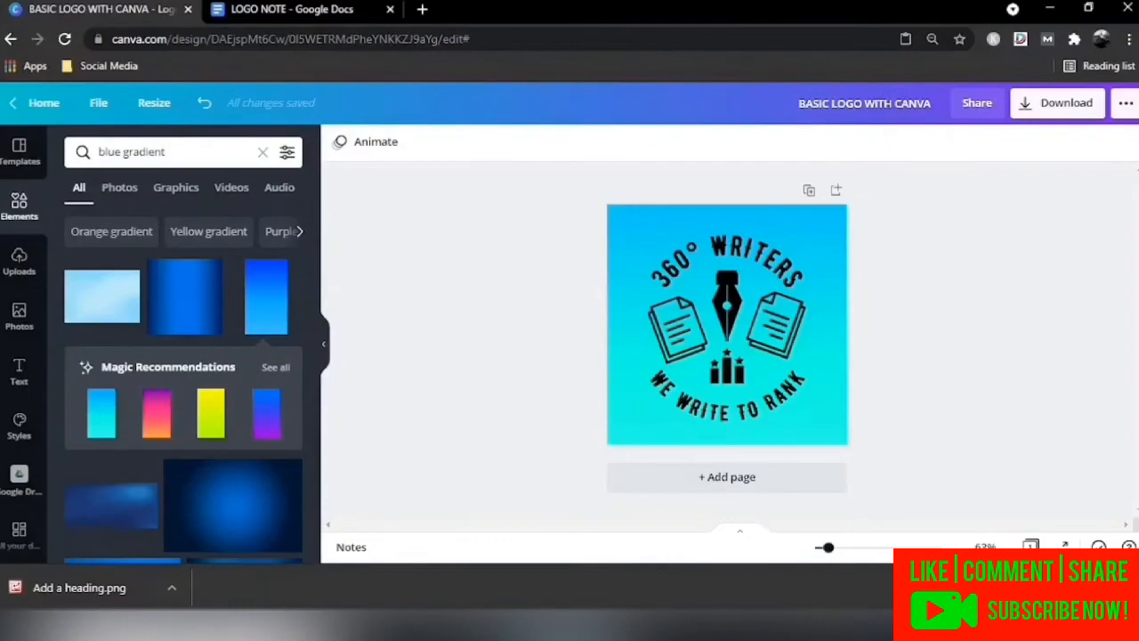
Download the renamed logo design as a PNG at size 1, 500 × 500 px.
{"action": "left_click", "coordinate": [1057, 102]}
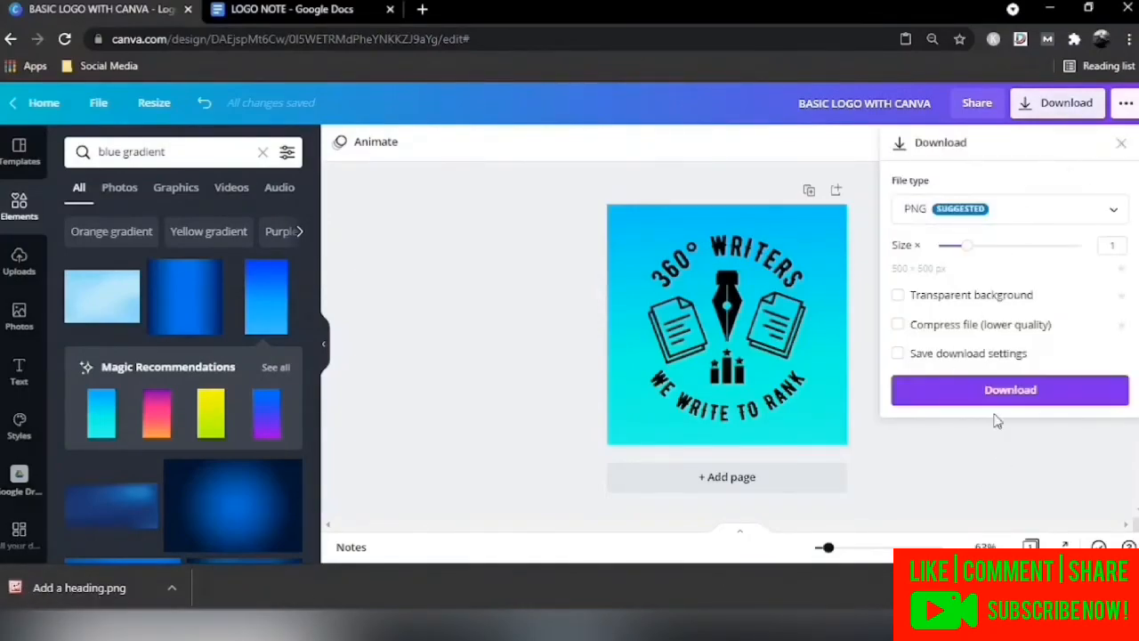
{"action": "left_click", "coordinate": [1009, 389]}
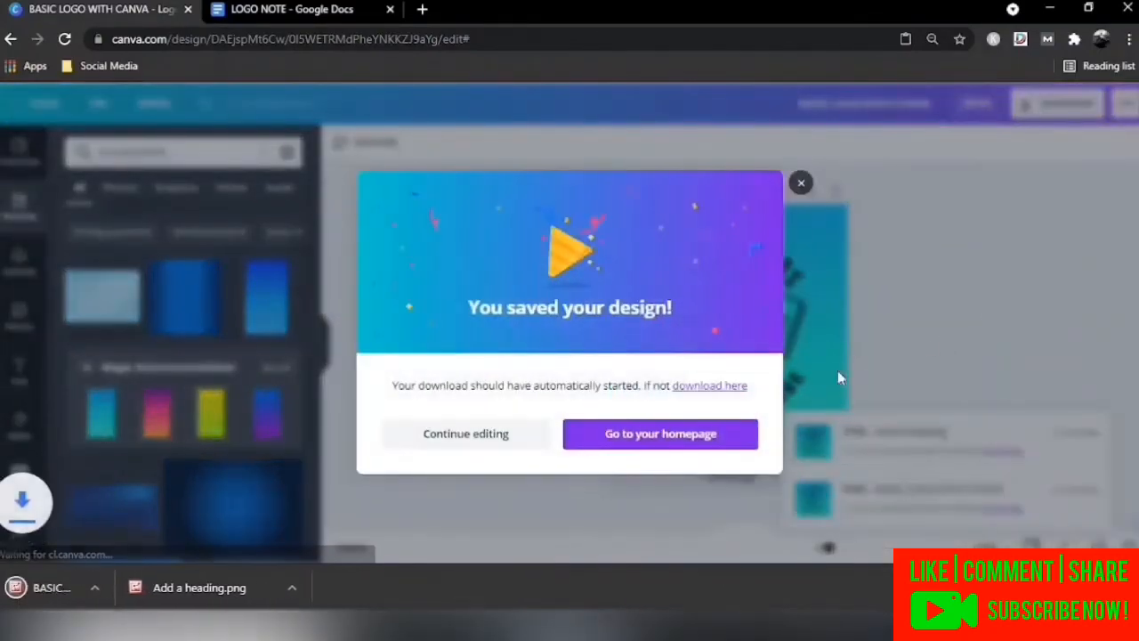